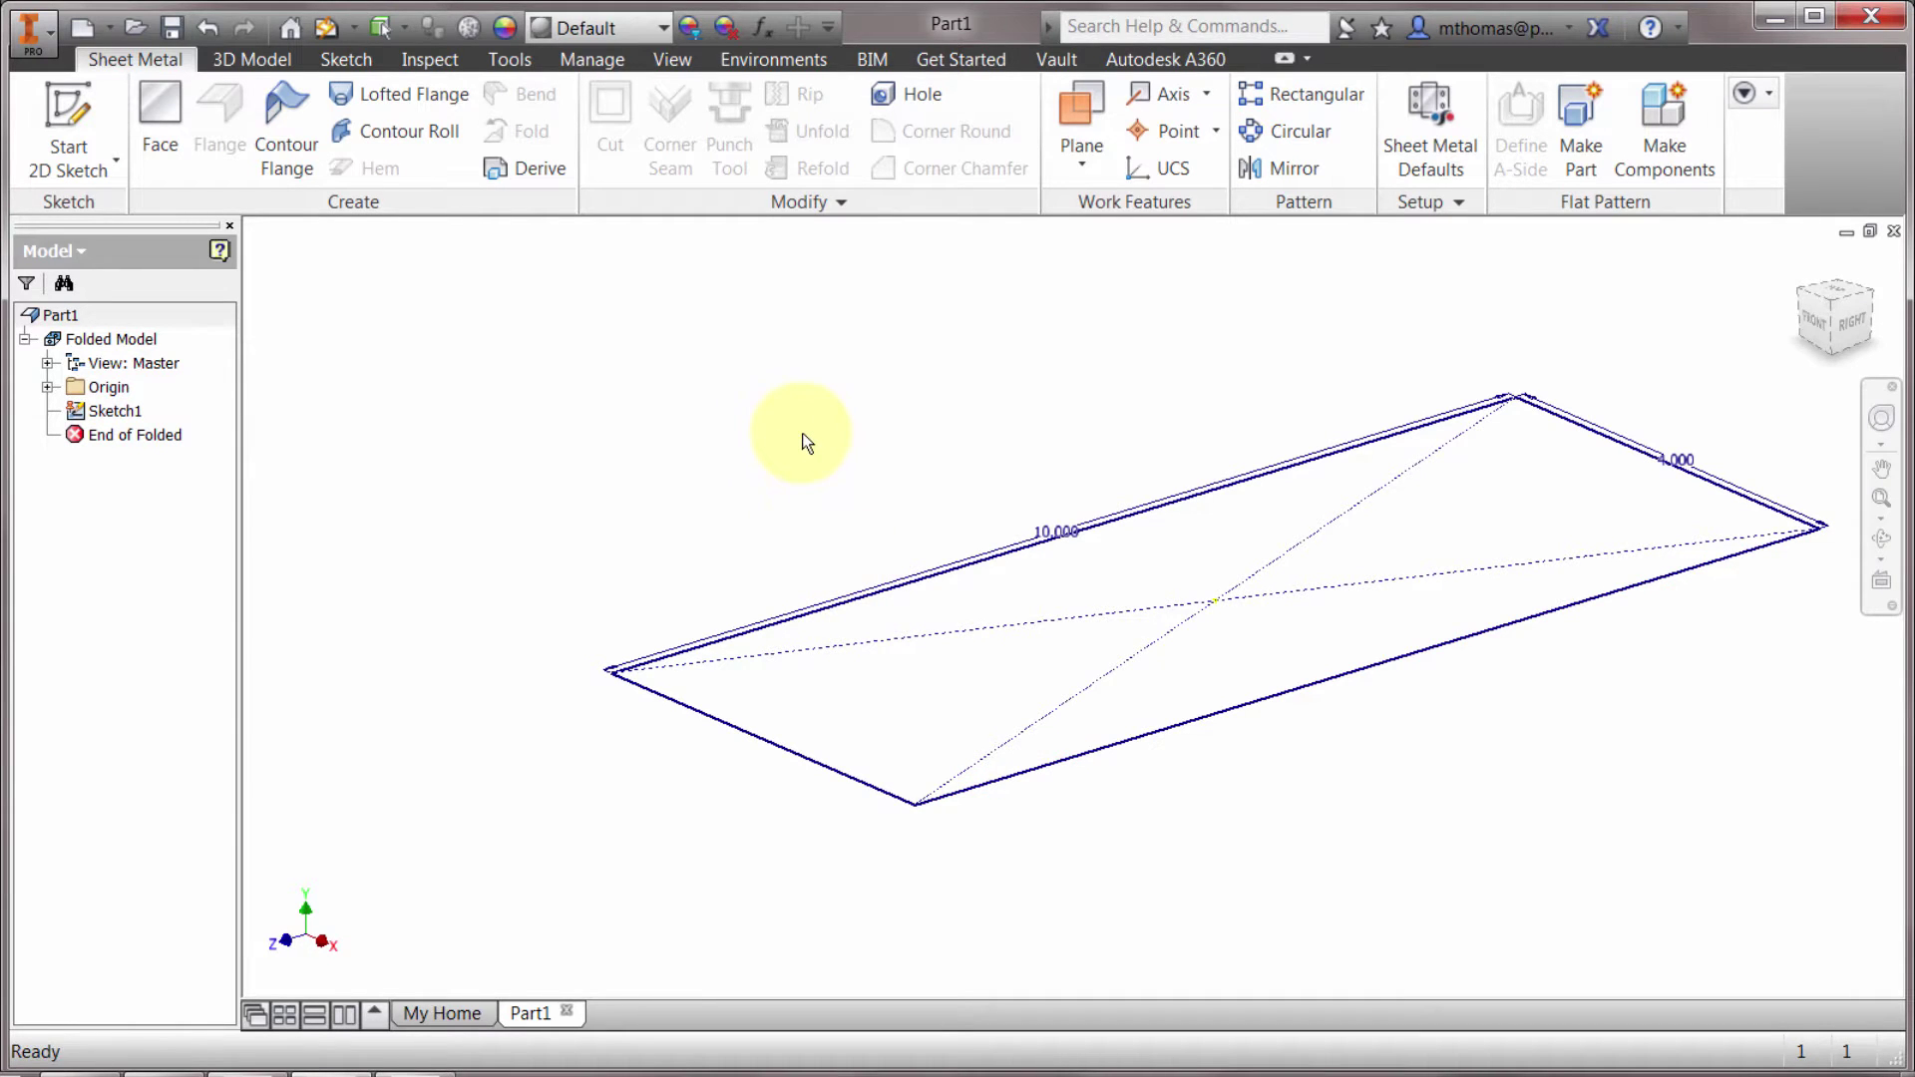
Step: Create Face1 from the rectangle sketch to form the flat sheet metal base plate
{"action": "middle_click_drag", "start_coordinate": [807, 442], "coordinate": [657, 438]}
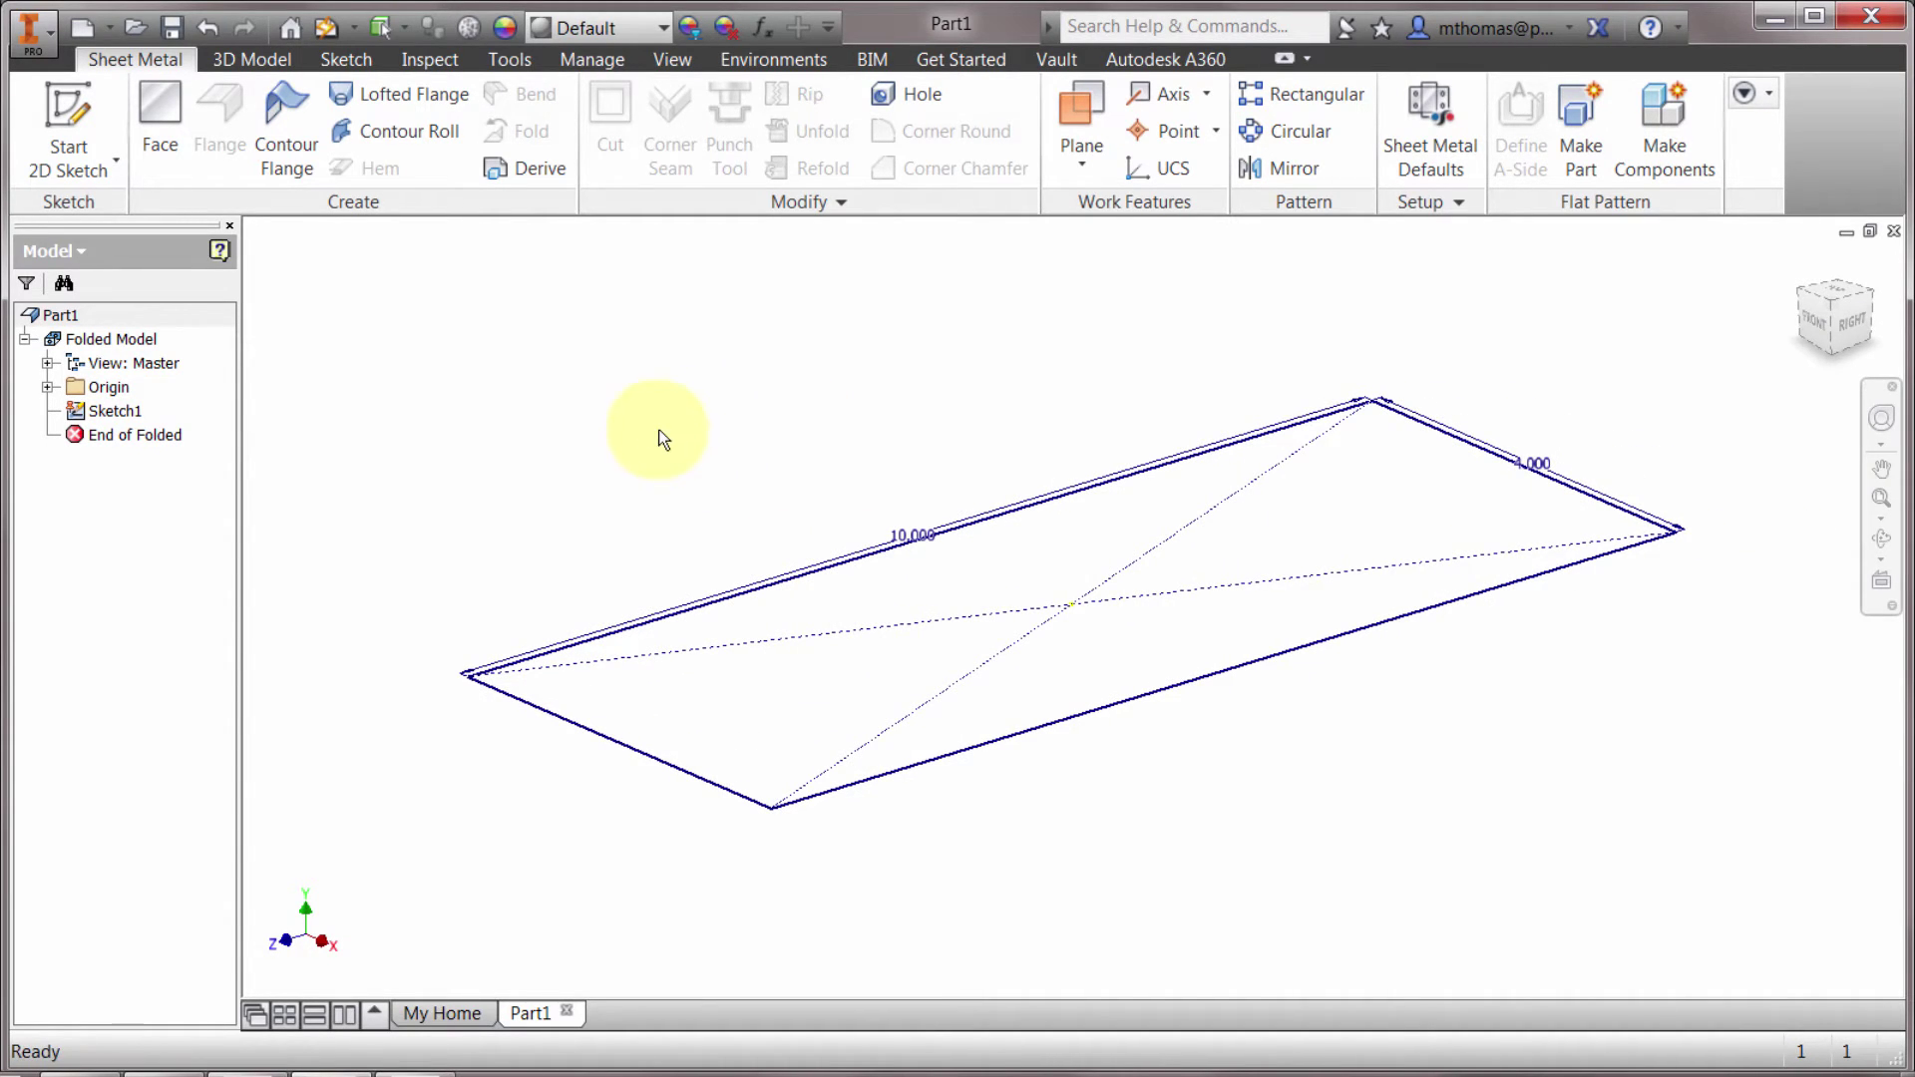
{"action": "left_click", "coordinate": [164, 122]}
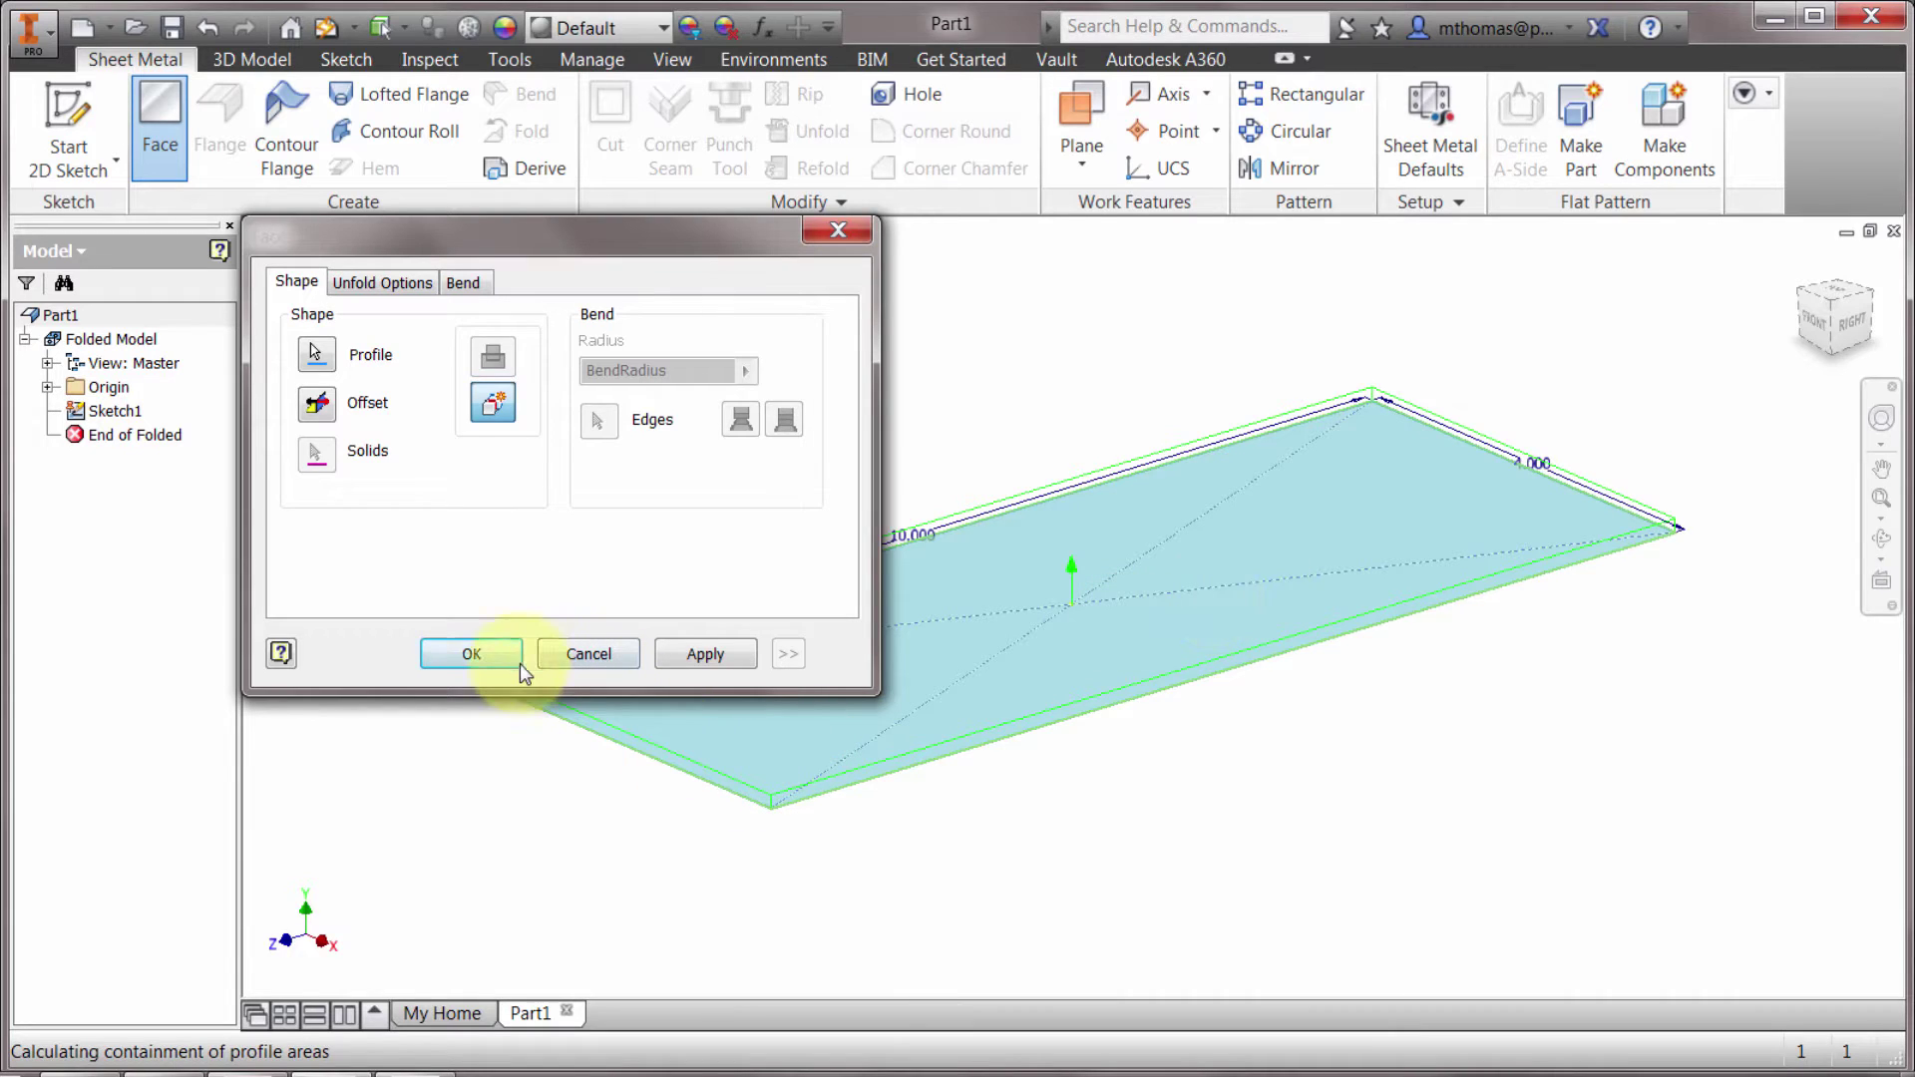
{"action": "left_click", "coordinate": [485, 661]}
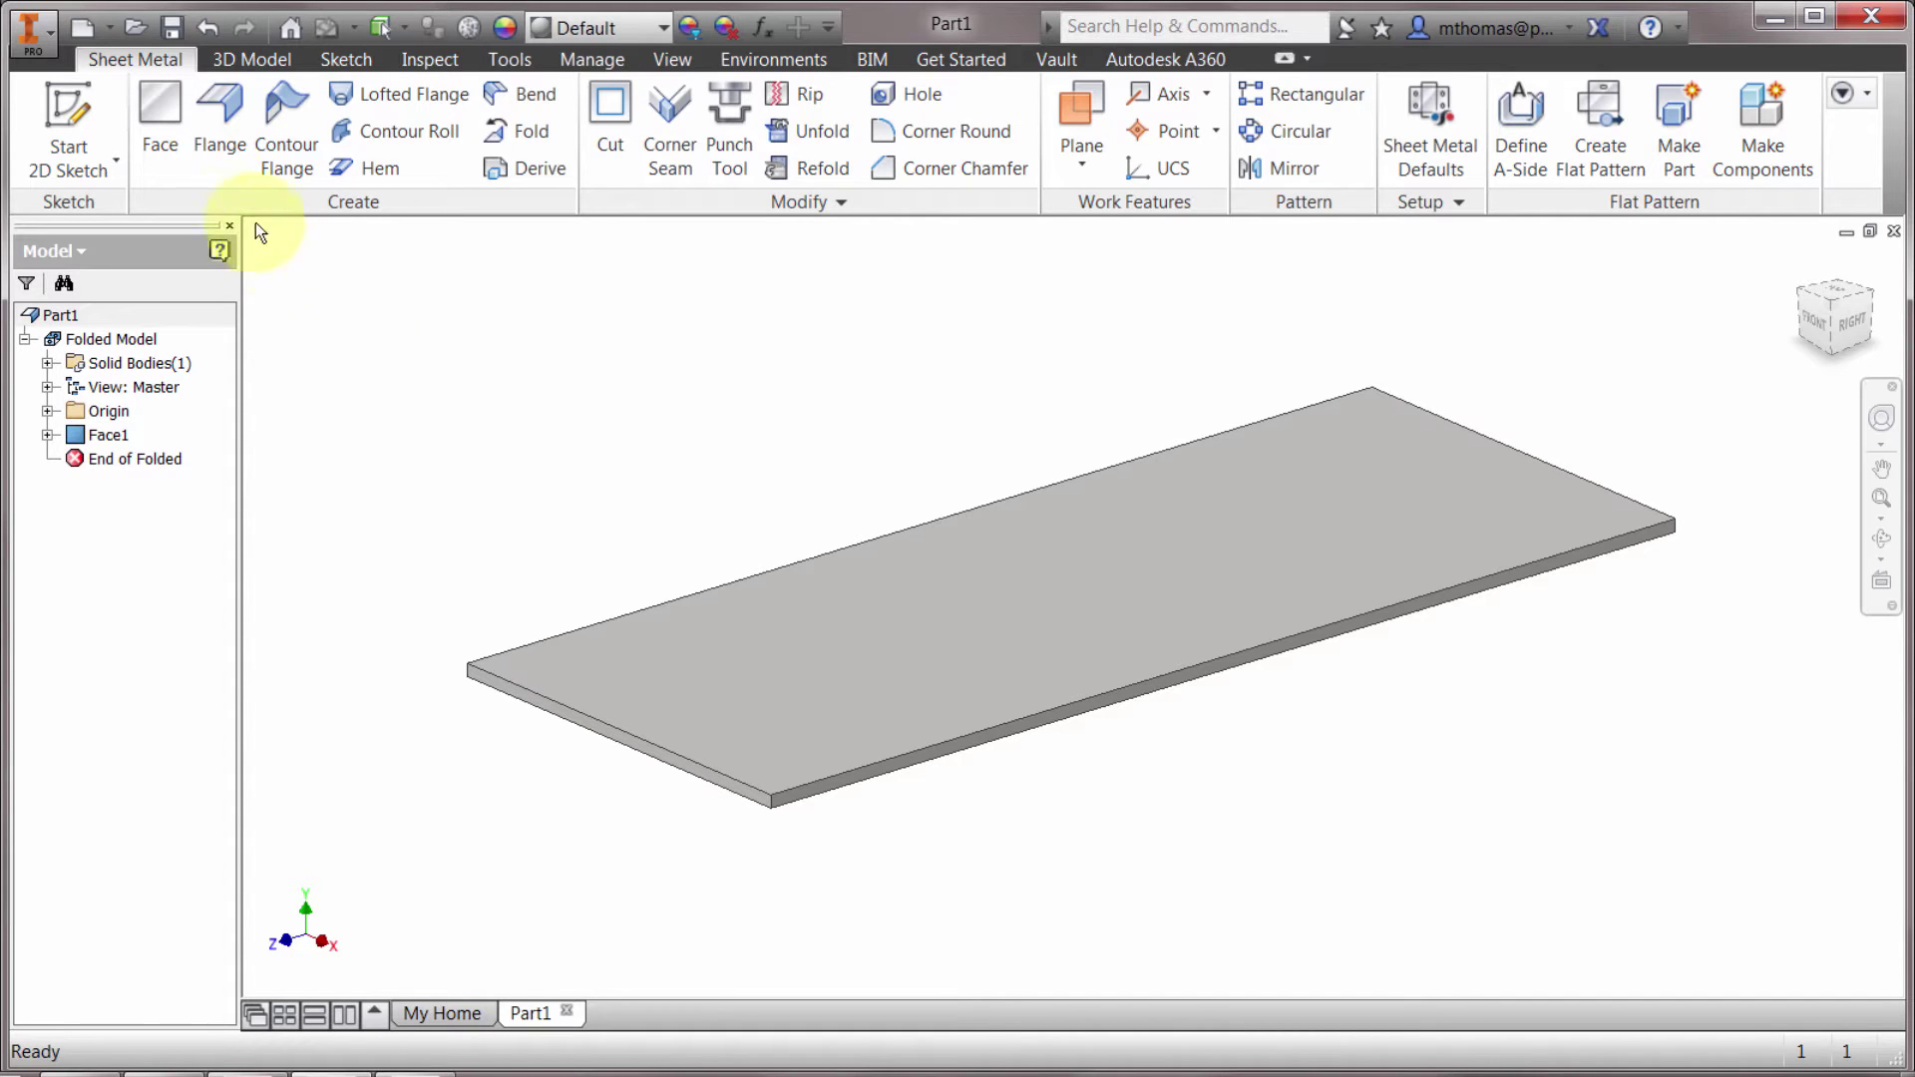
{"action": "left_click", "coordinate": [80, 115]}
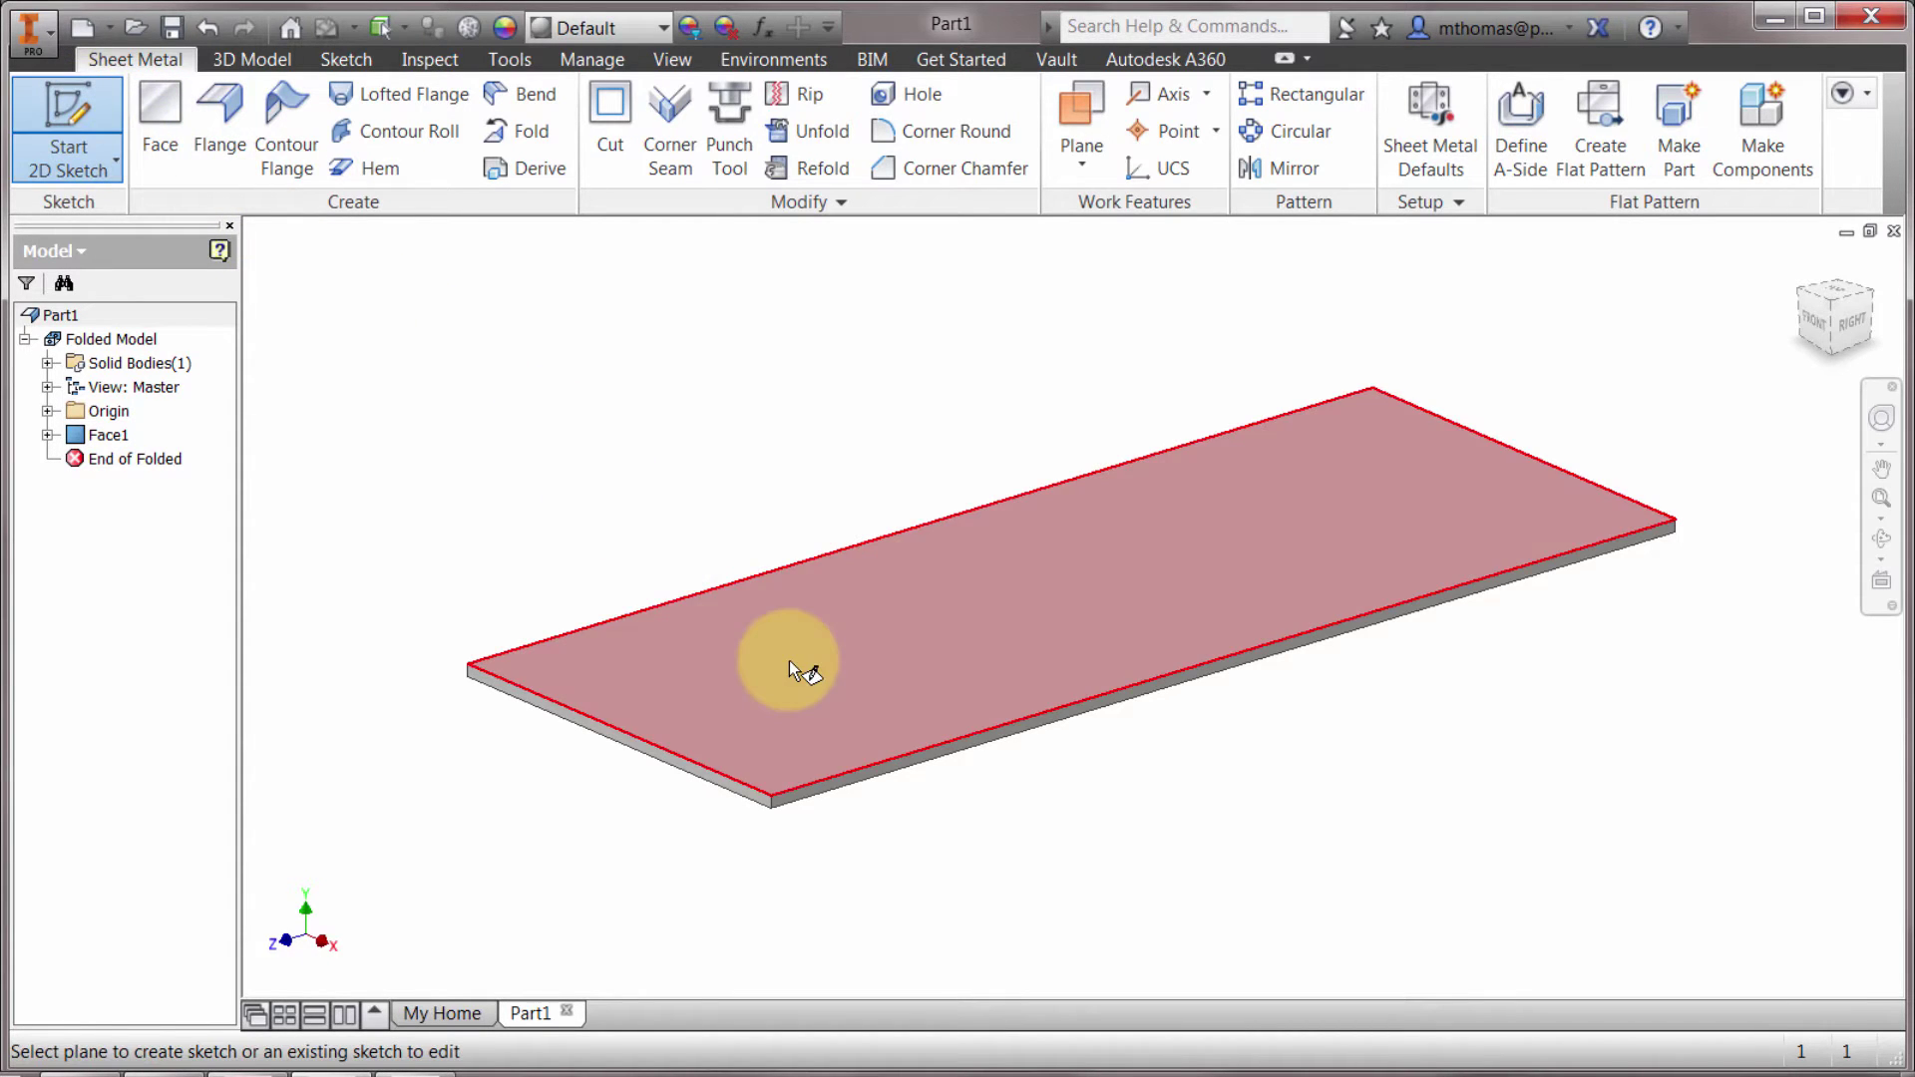
{"action": "left_click", "coordinate": [799, 671]}
{"action": "left_click", "coordinate": [236, 101]}
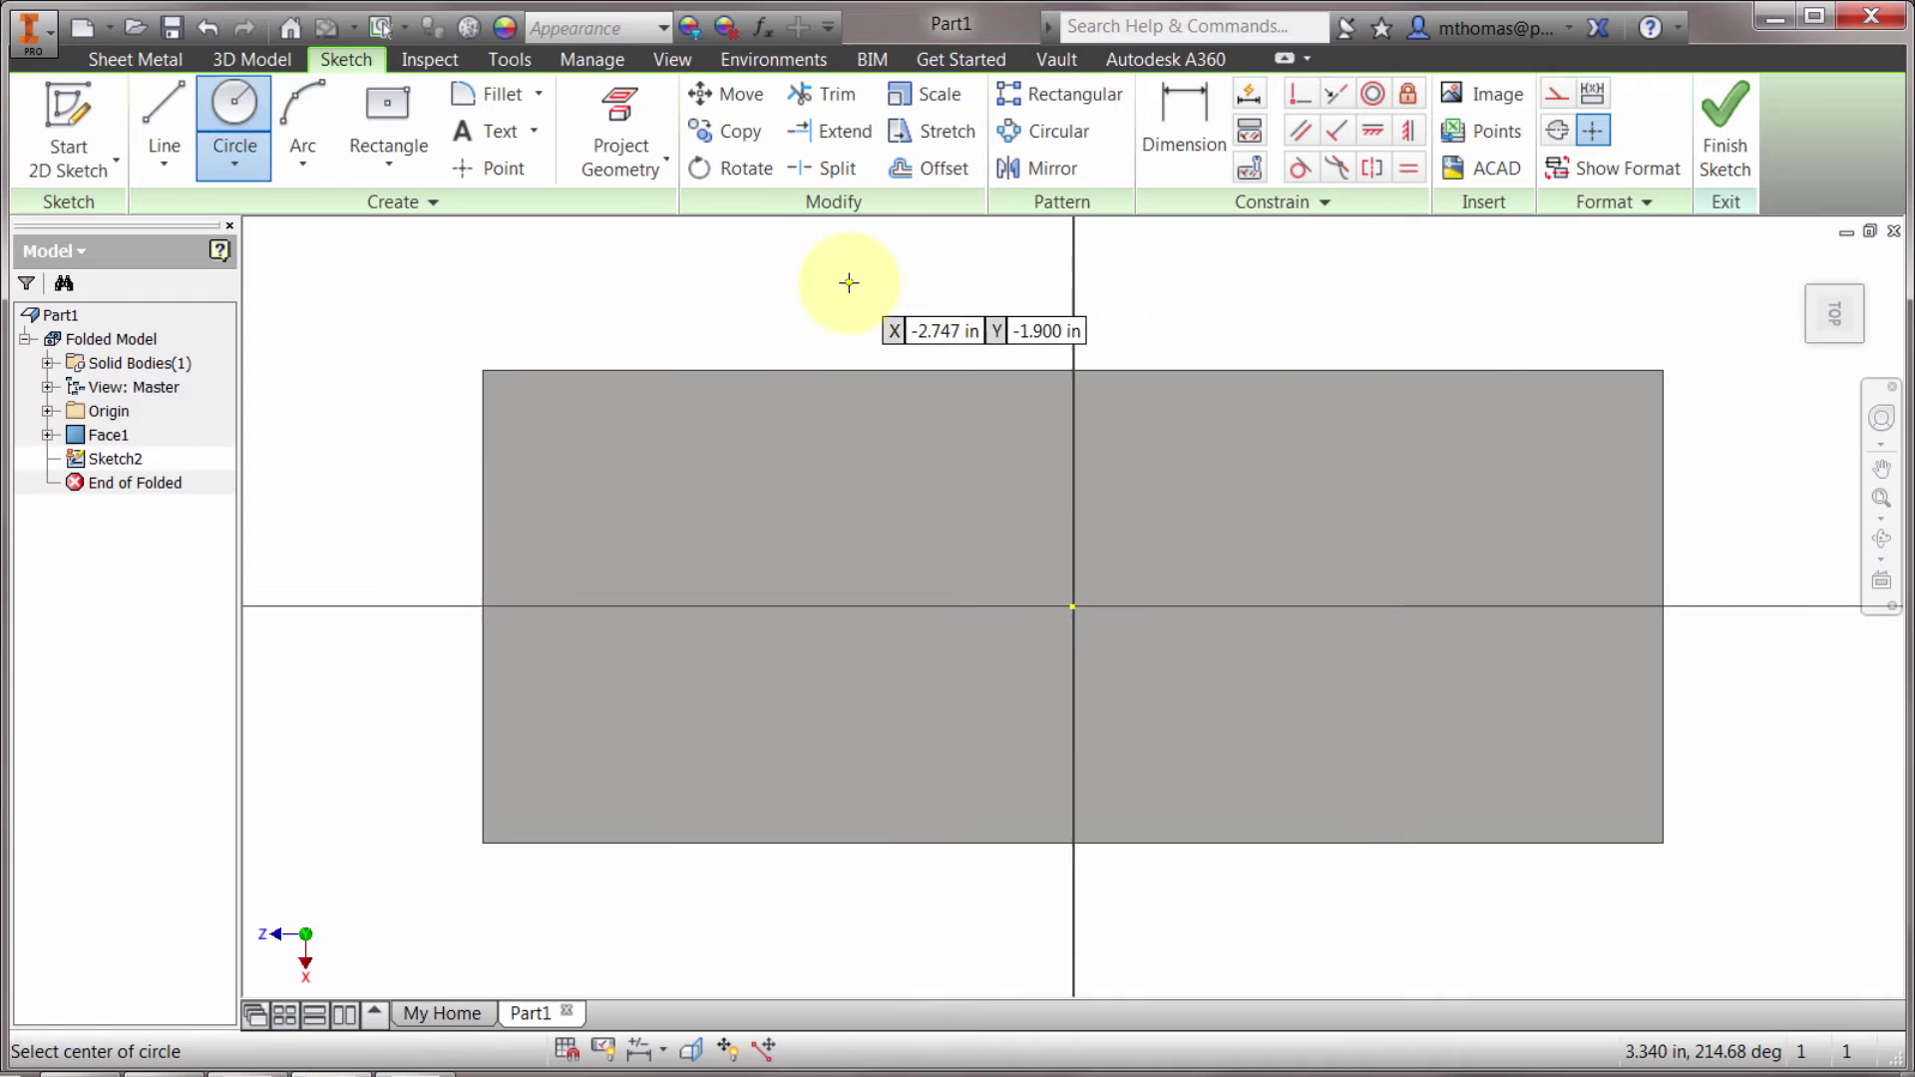
{"action": "left_click", "coordinate": [849, 268]}
{"action": "left_click", "coordinate": [905, 286]}
{"action": "left_click", "coordinate": [1724, 127]}
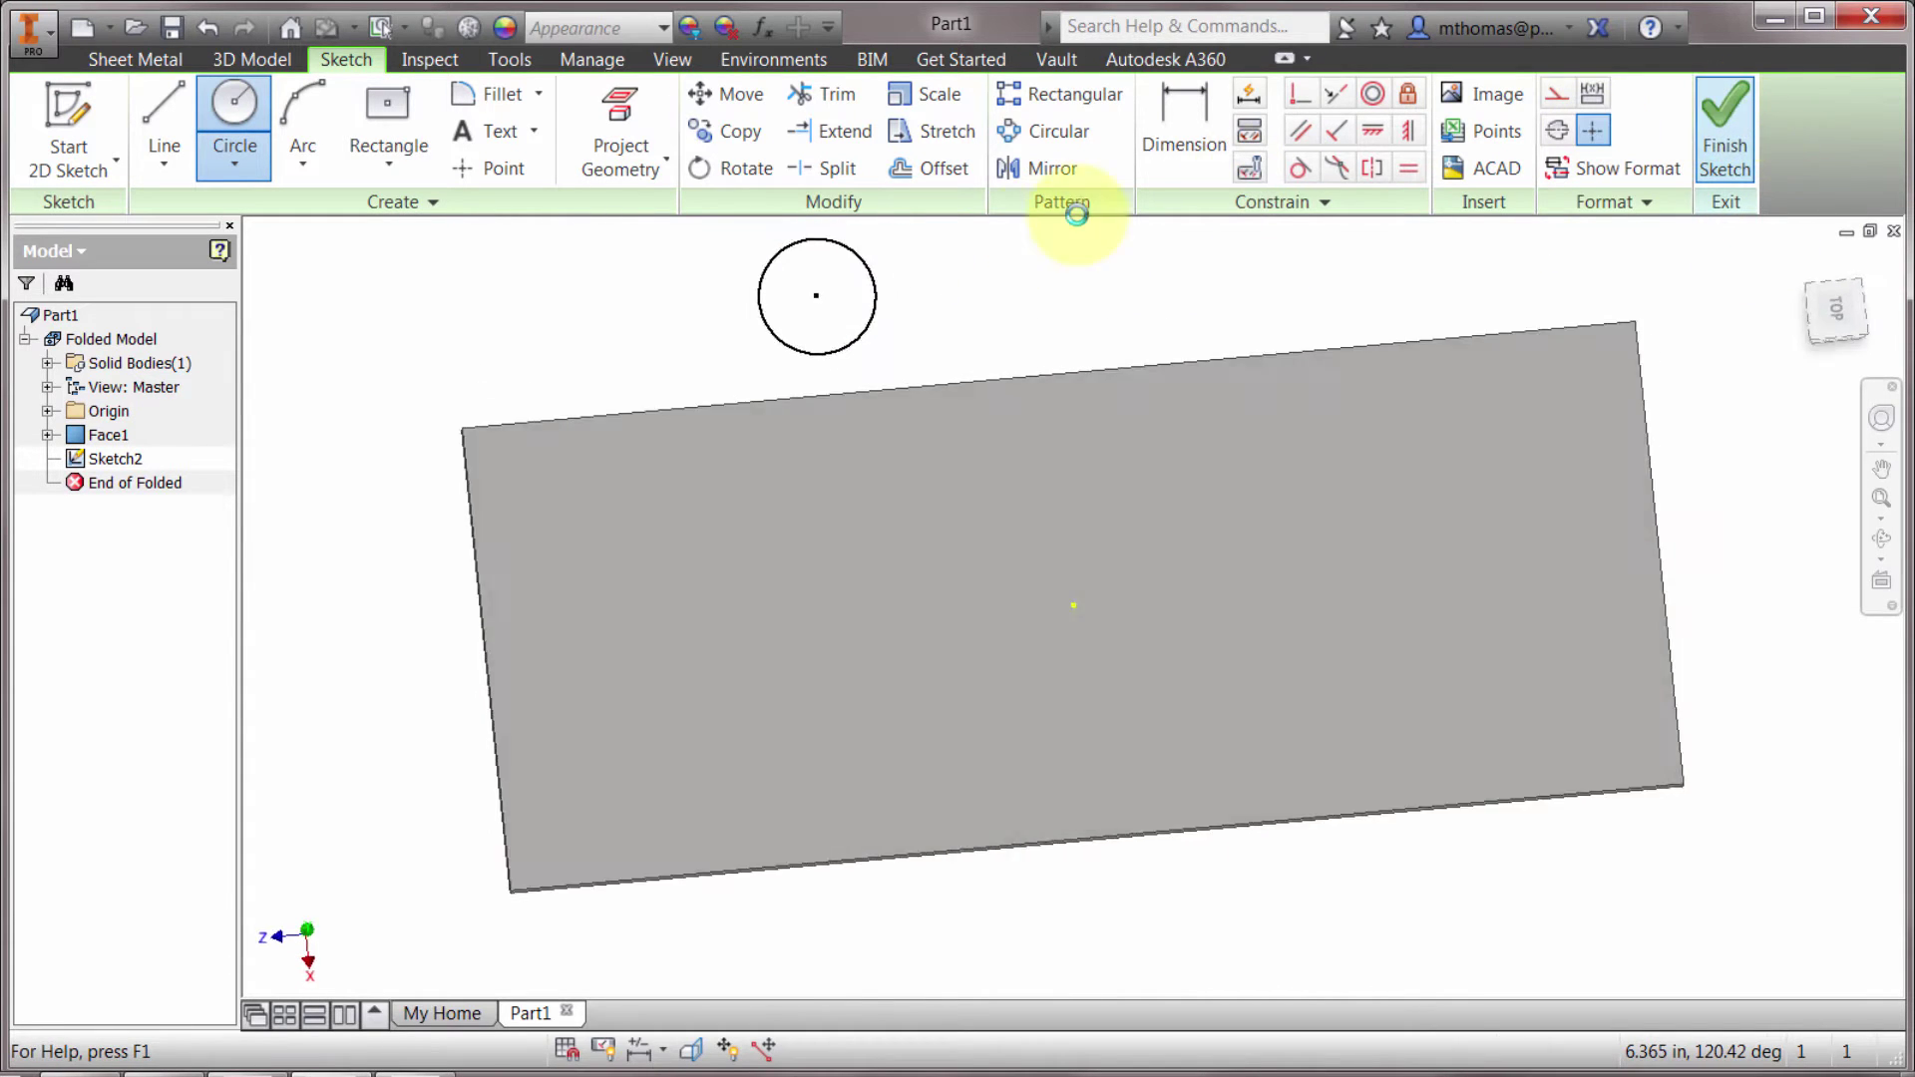
{"action": "left_click", "coordinate": [160, 108]}
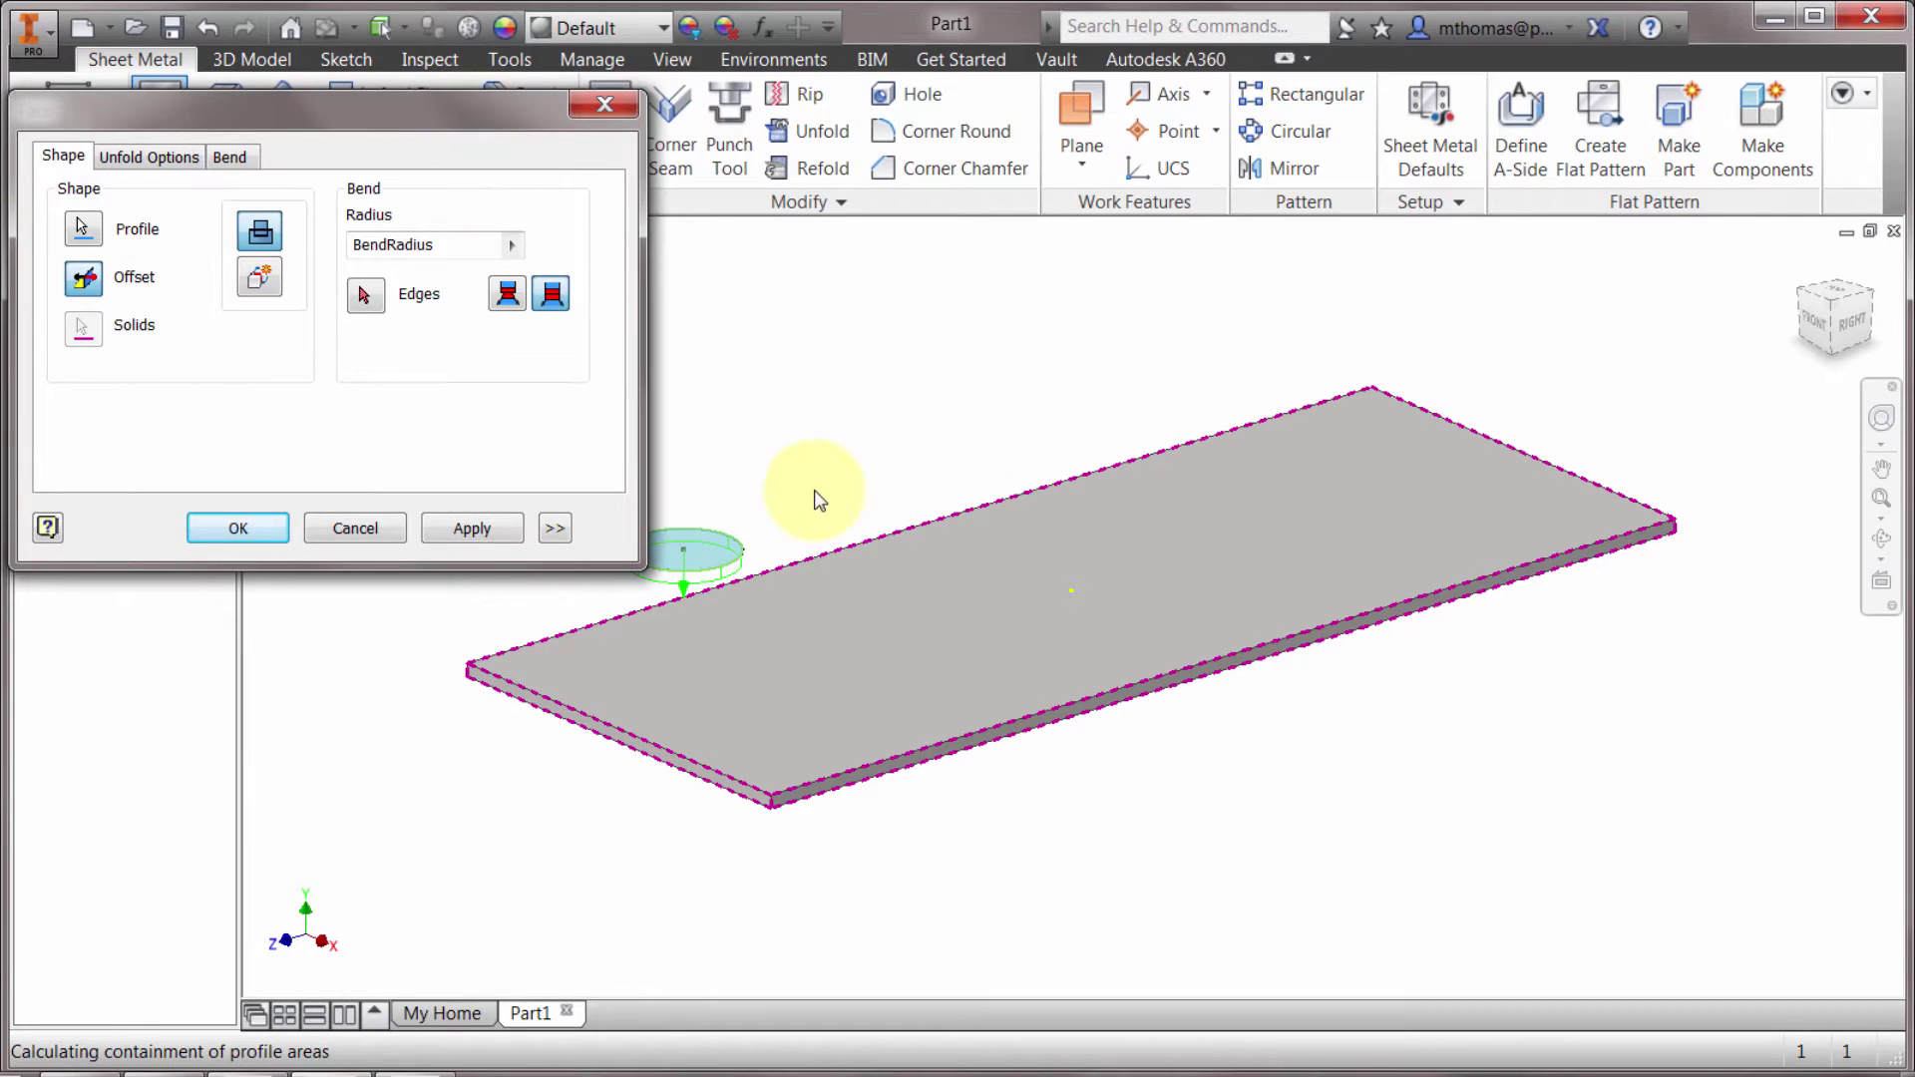
{"action": "middle_click_drag", "start_coordinate": [816, 499], "coordinate": [986, 606]}
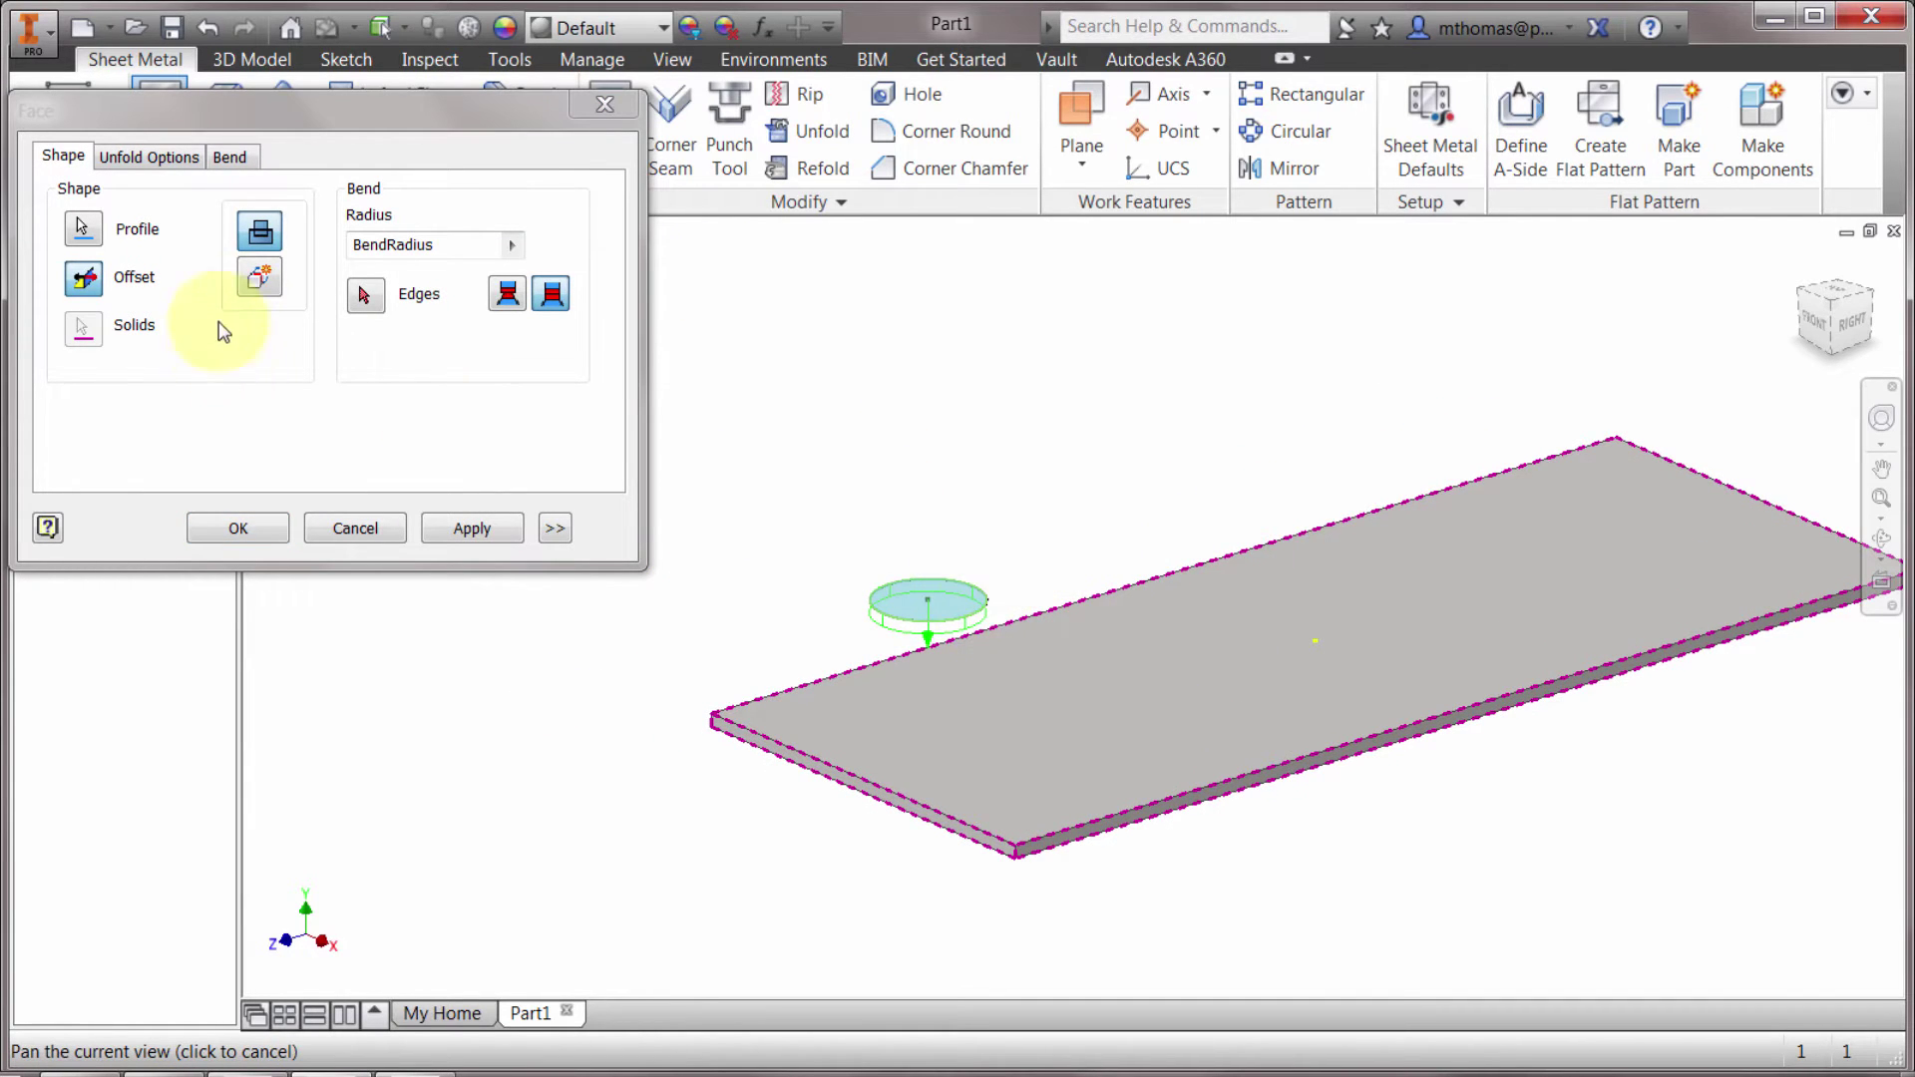
{"action": "left_click", "coordinate": [256, 282]}
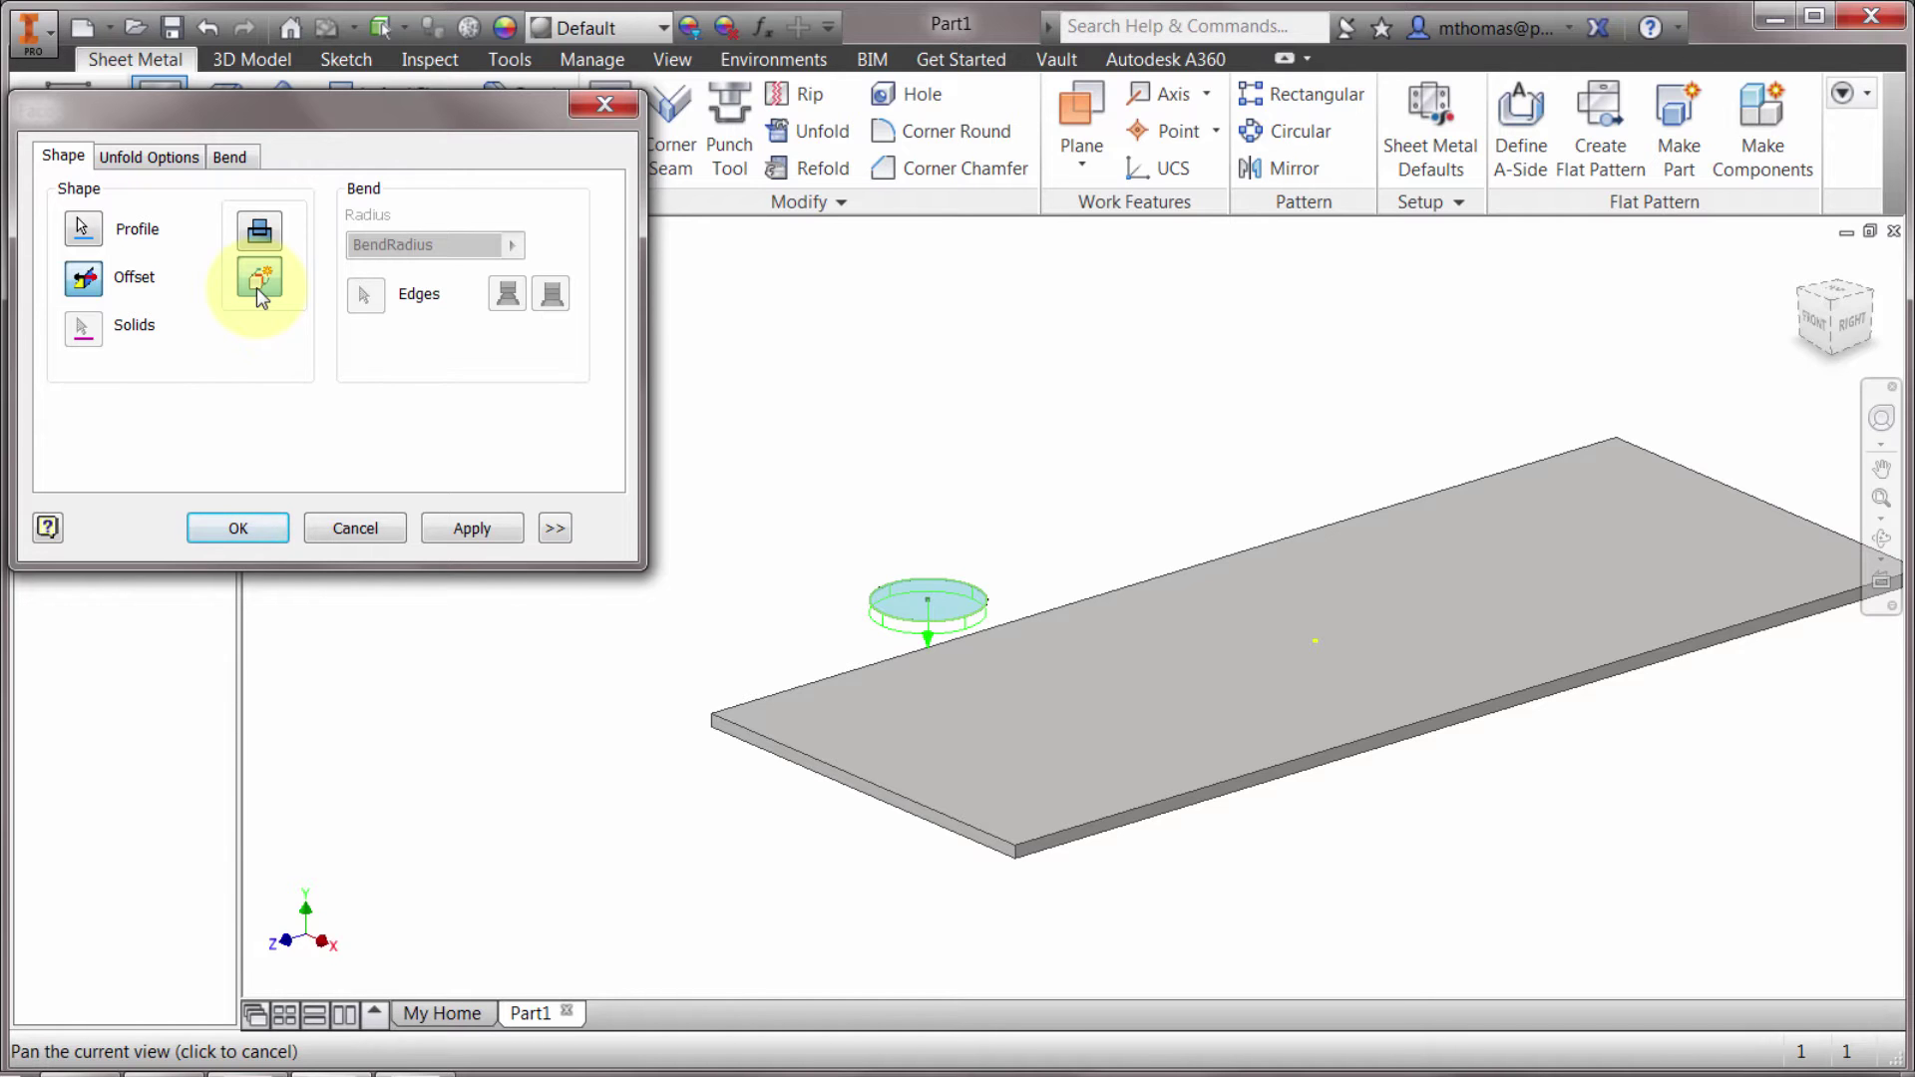
{"action": "left_click", "coordinate": [355, 528]}
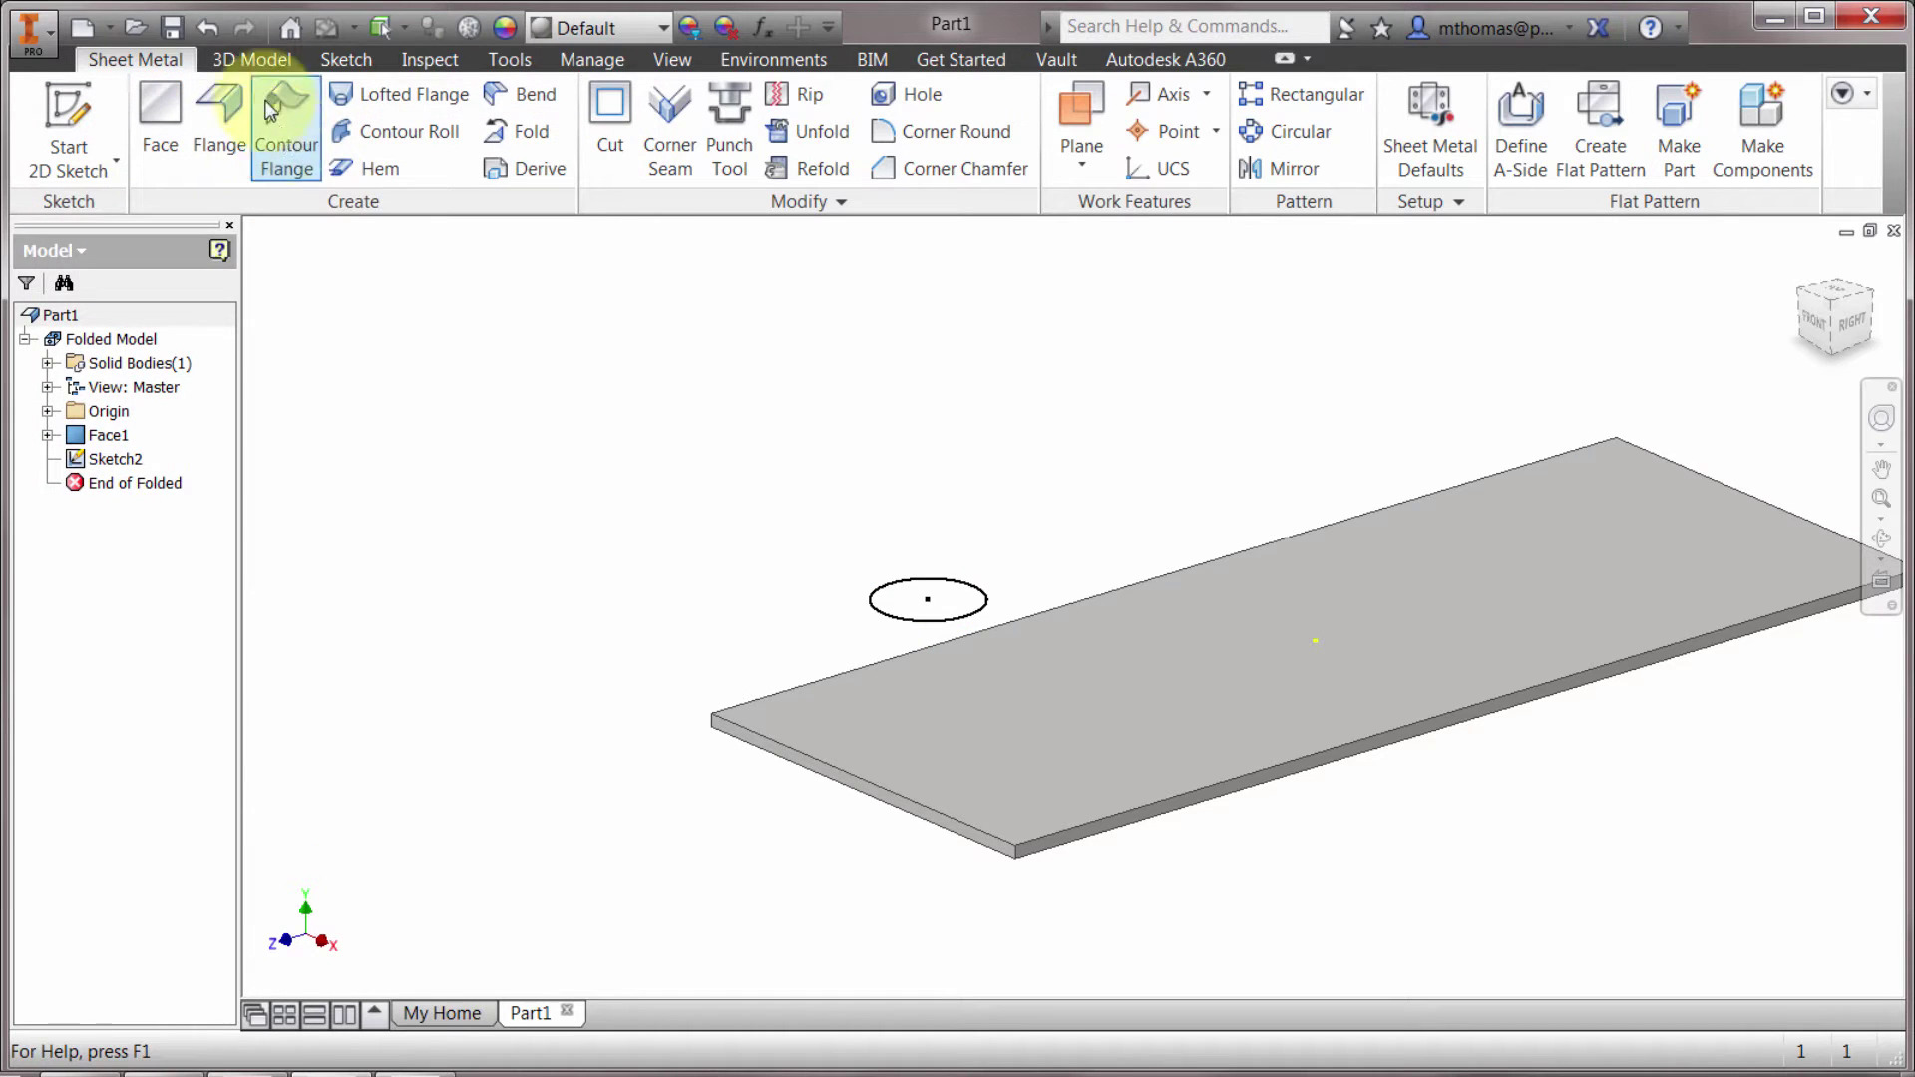
{"action": "left_click", "coordinate": [207, 30]}
{"action": "left_click", "coordinate": [205, 30]}
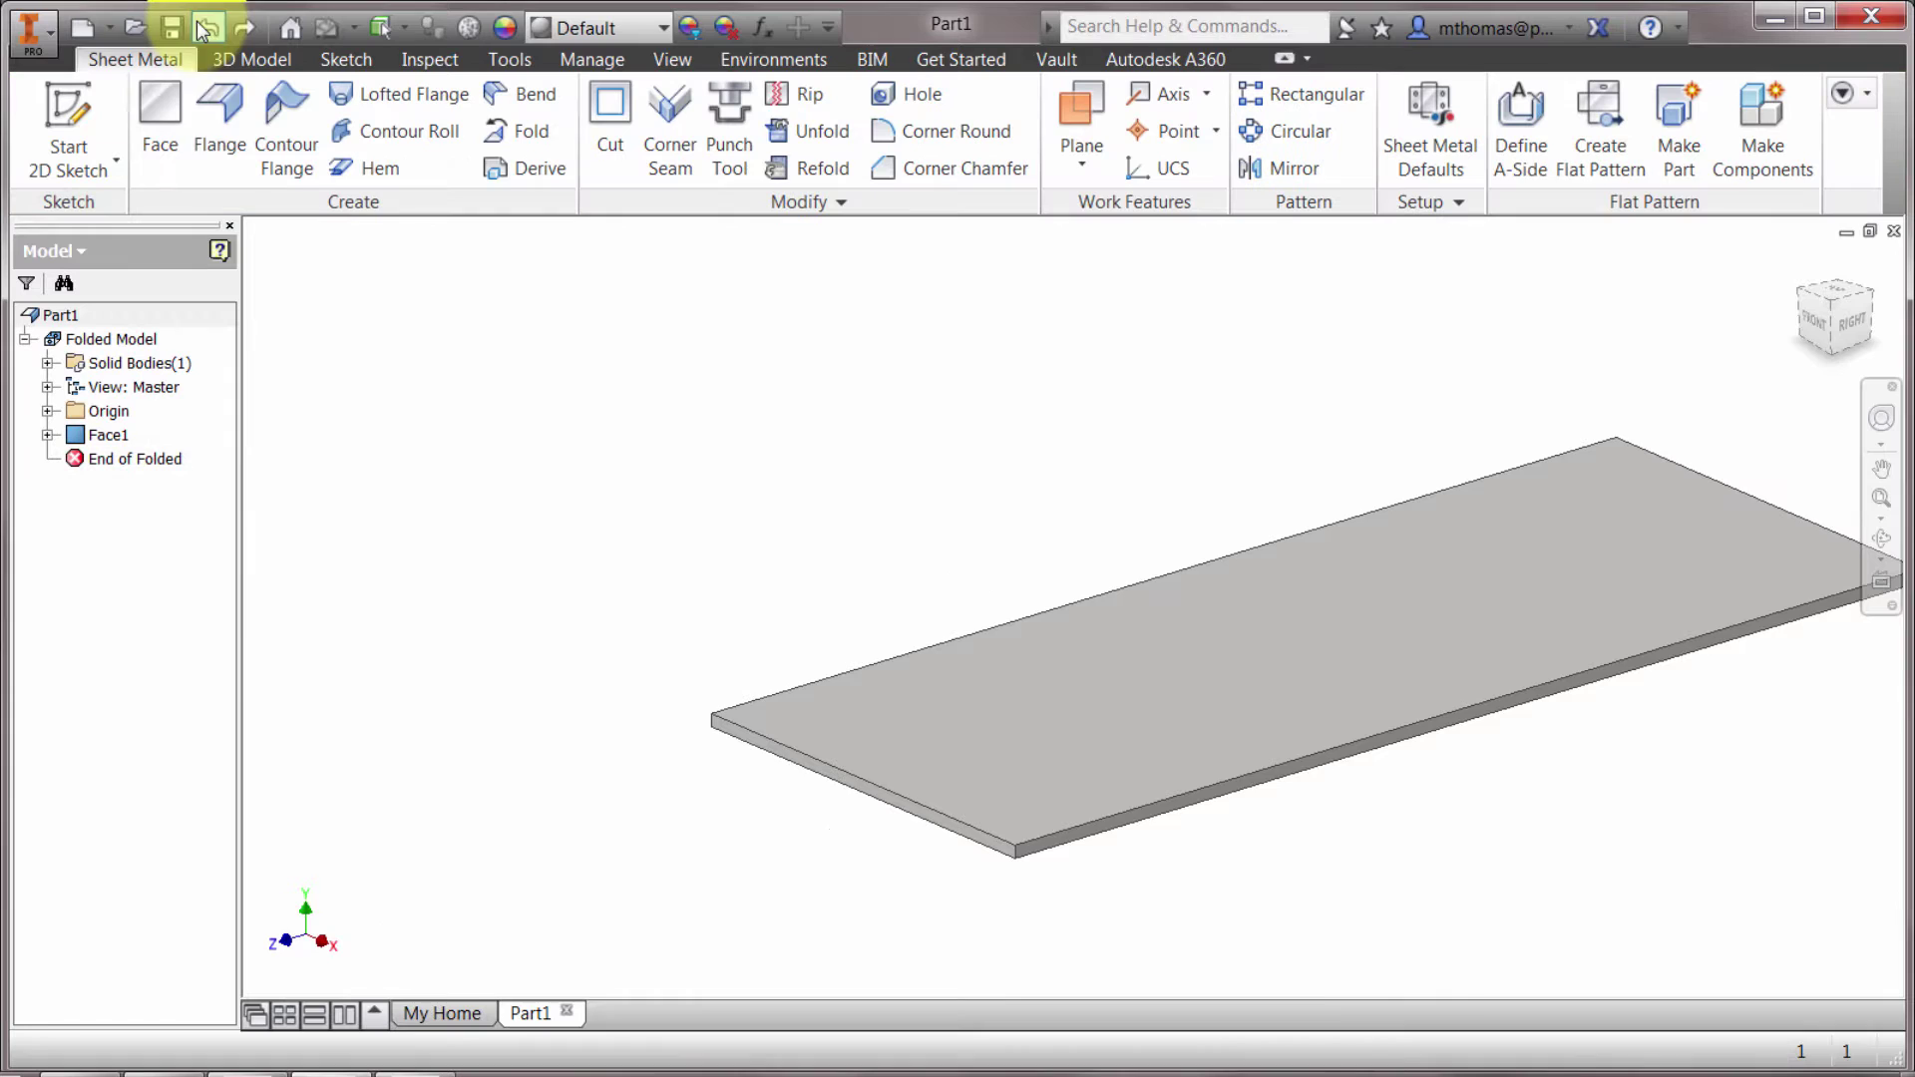
Step: Start a new sketch on the plate's front end face
{"action": "middle_click_drag", "start_coordinate": [799, 425], "coordinate": [744, 308]}
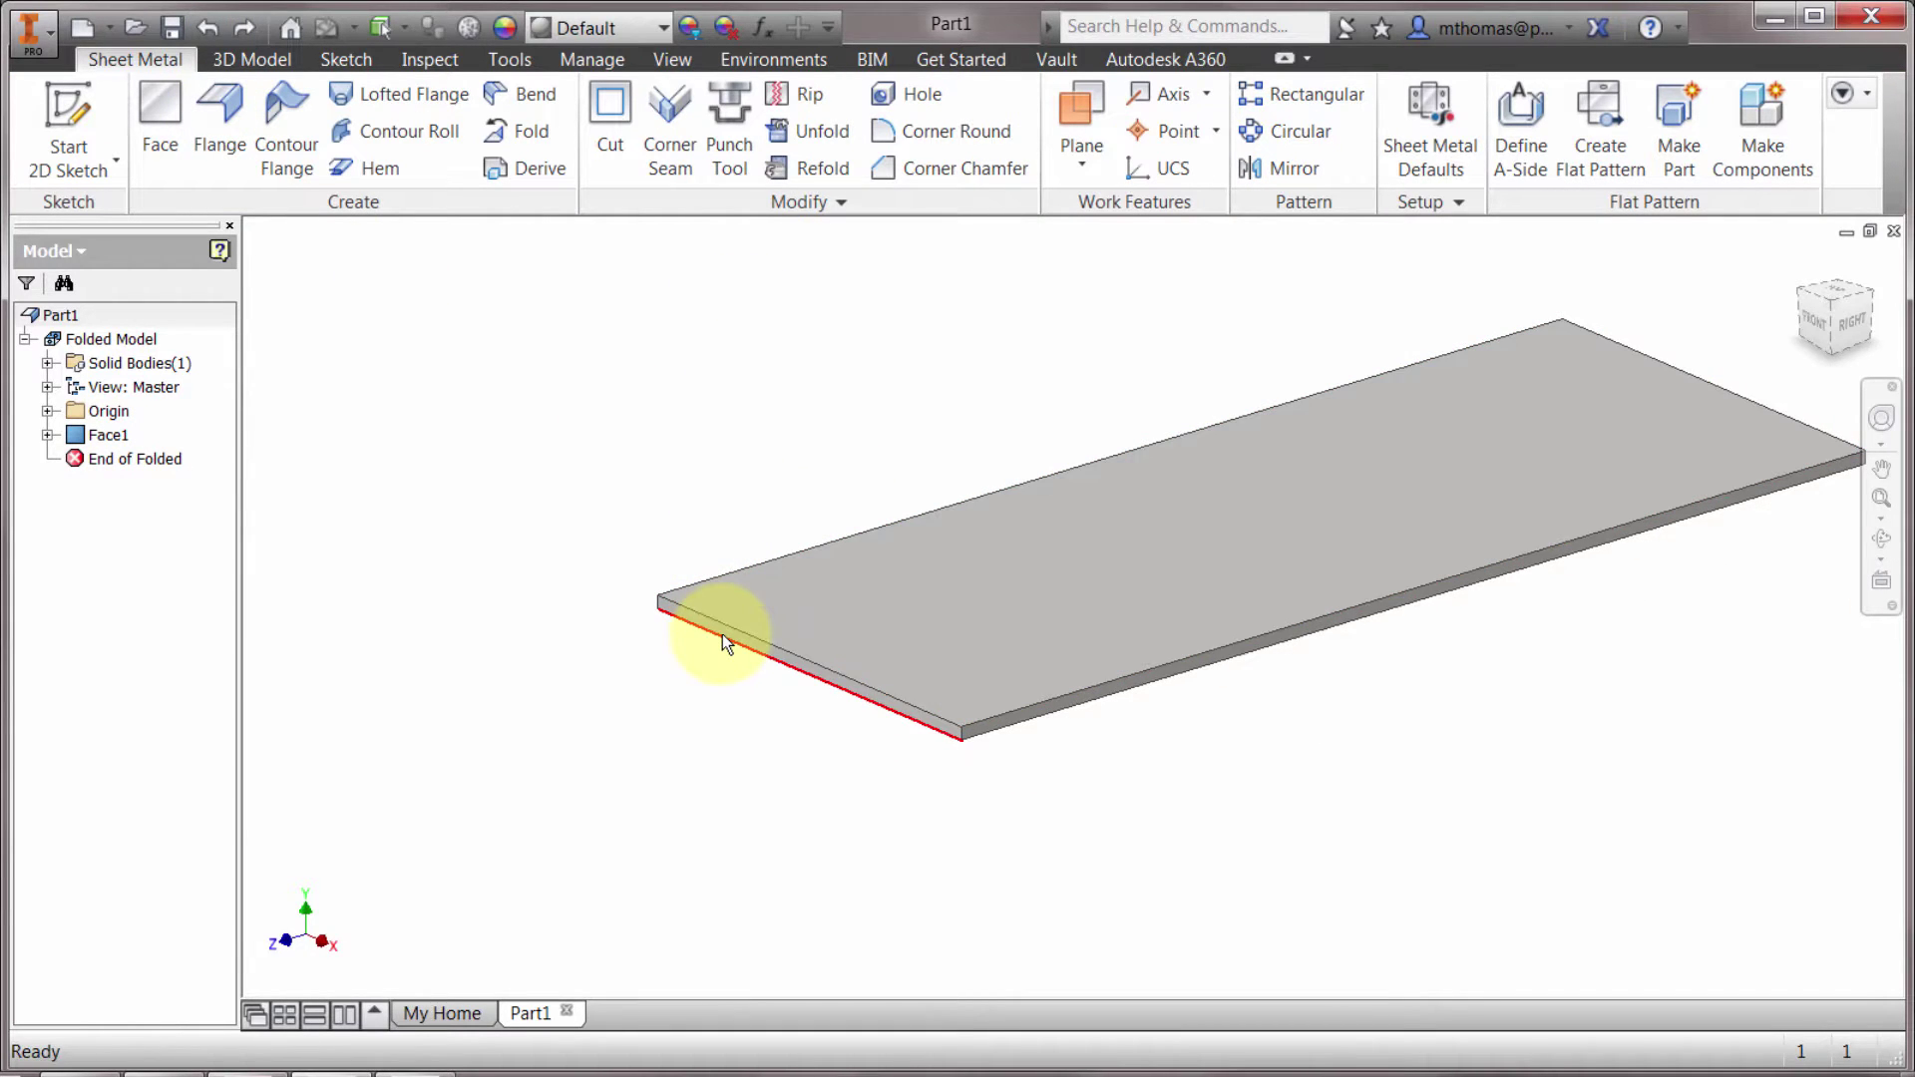
{"action": "scroll", "coordinate": [722, 630], "scroll_direction": "down", "scroll_amount": 4}
{"action": "left_click", "coordinate": [721, 612]}
{"action": "right_click", "coordinate": [720, 612]}
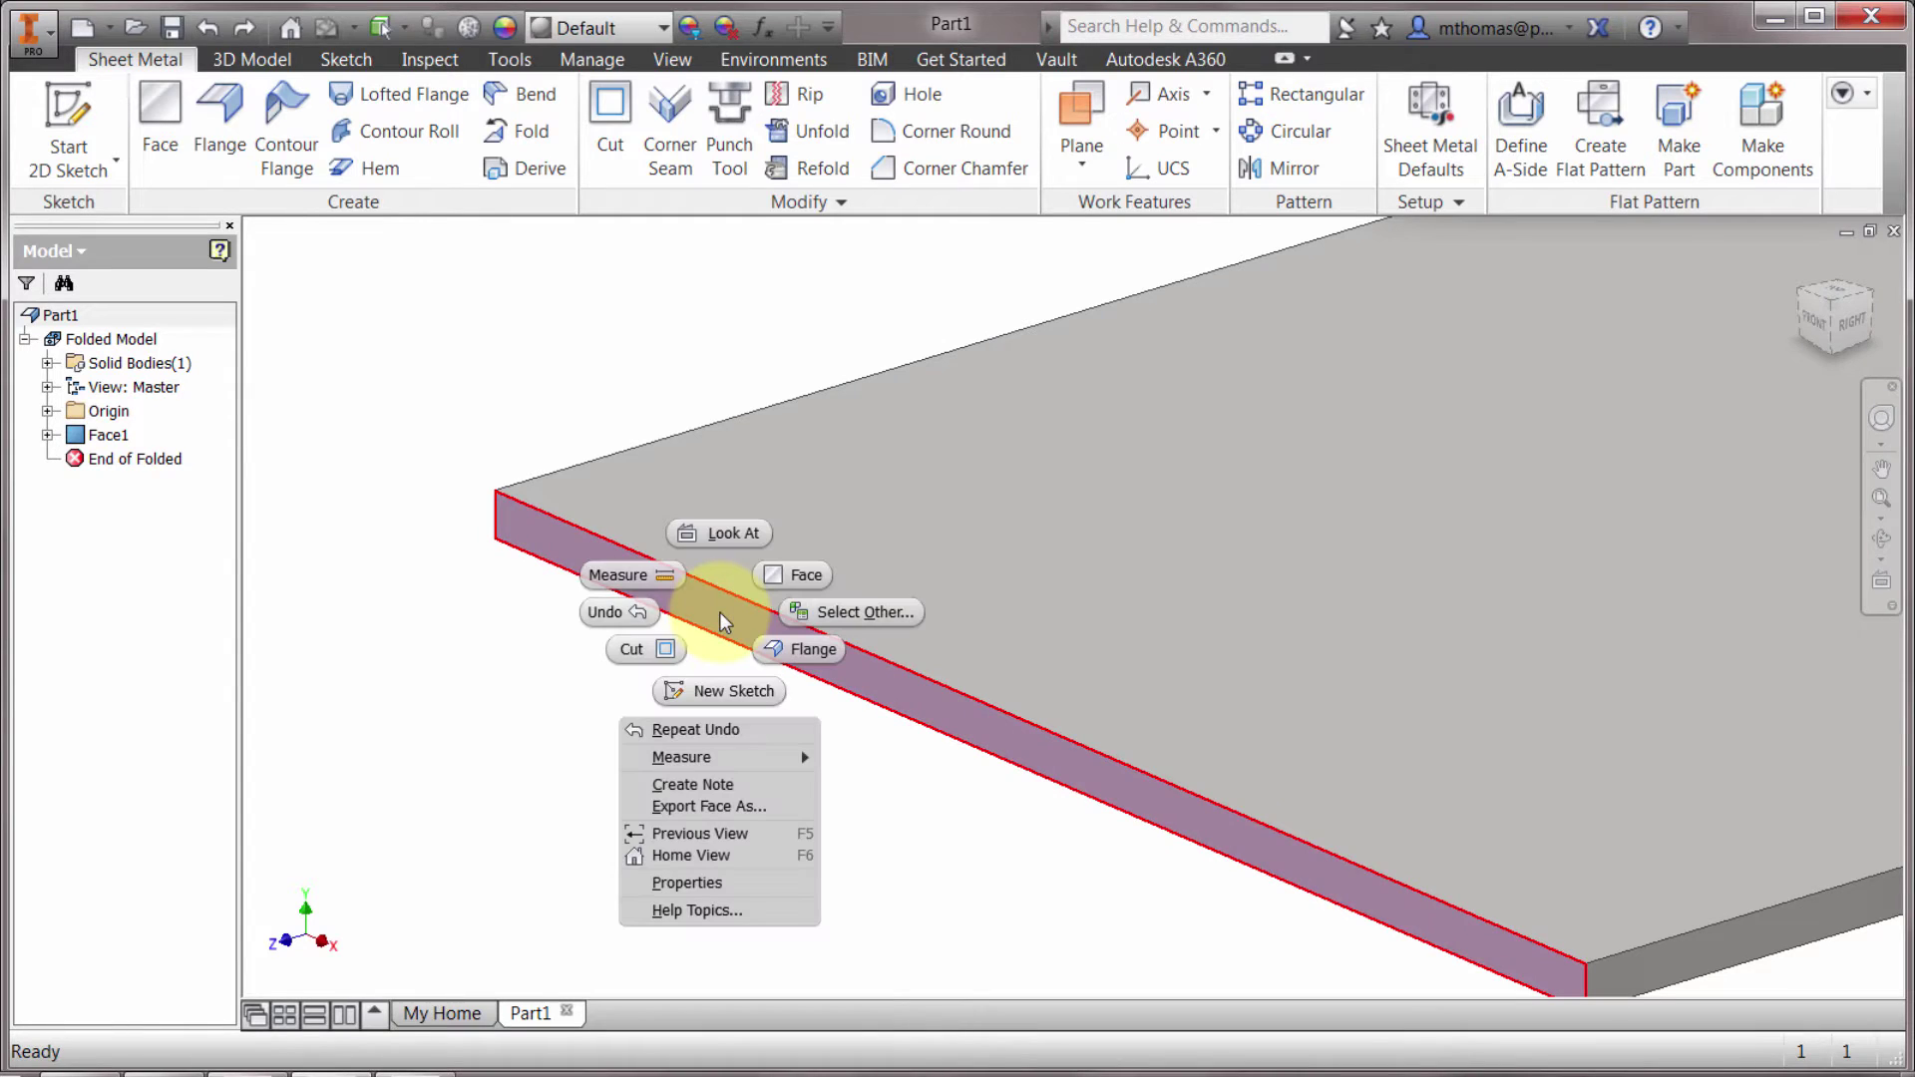
{"action": "left_click", "coordinate": [718, 690]}
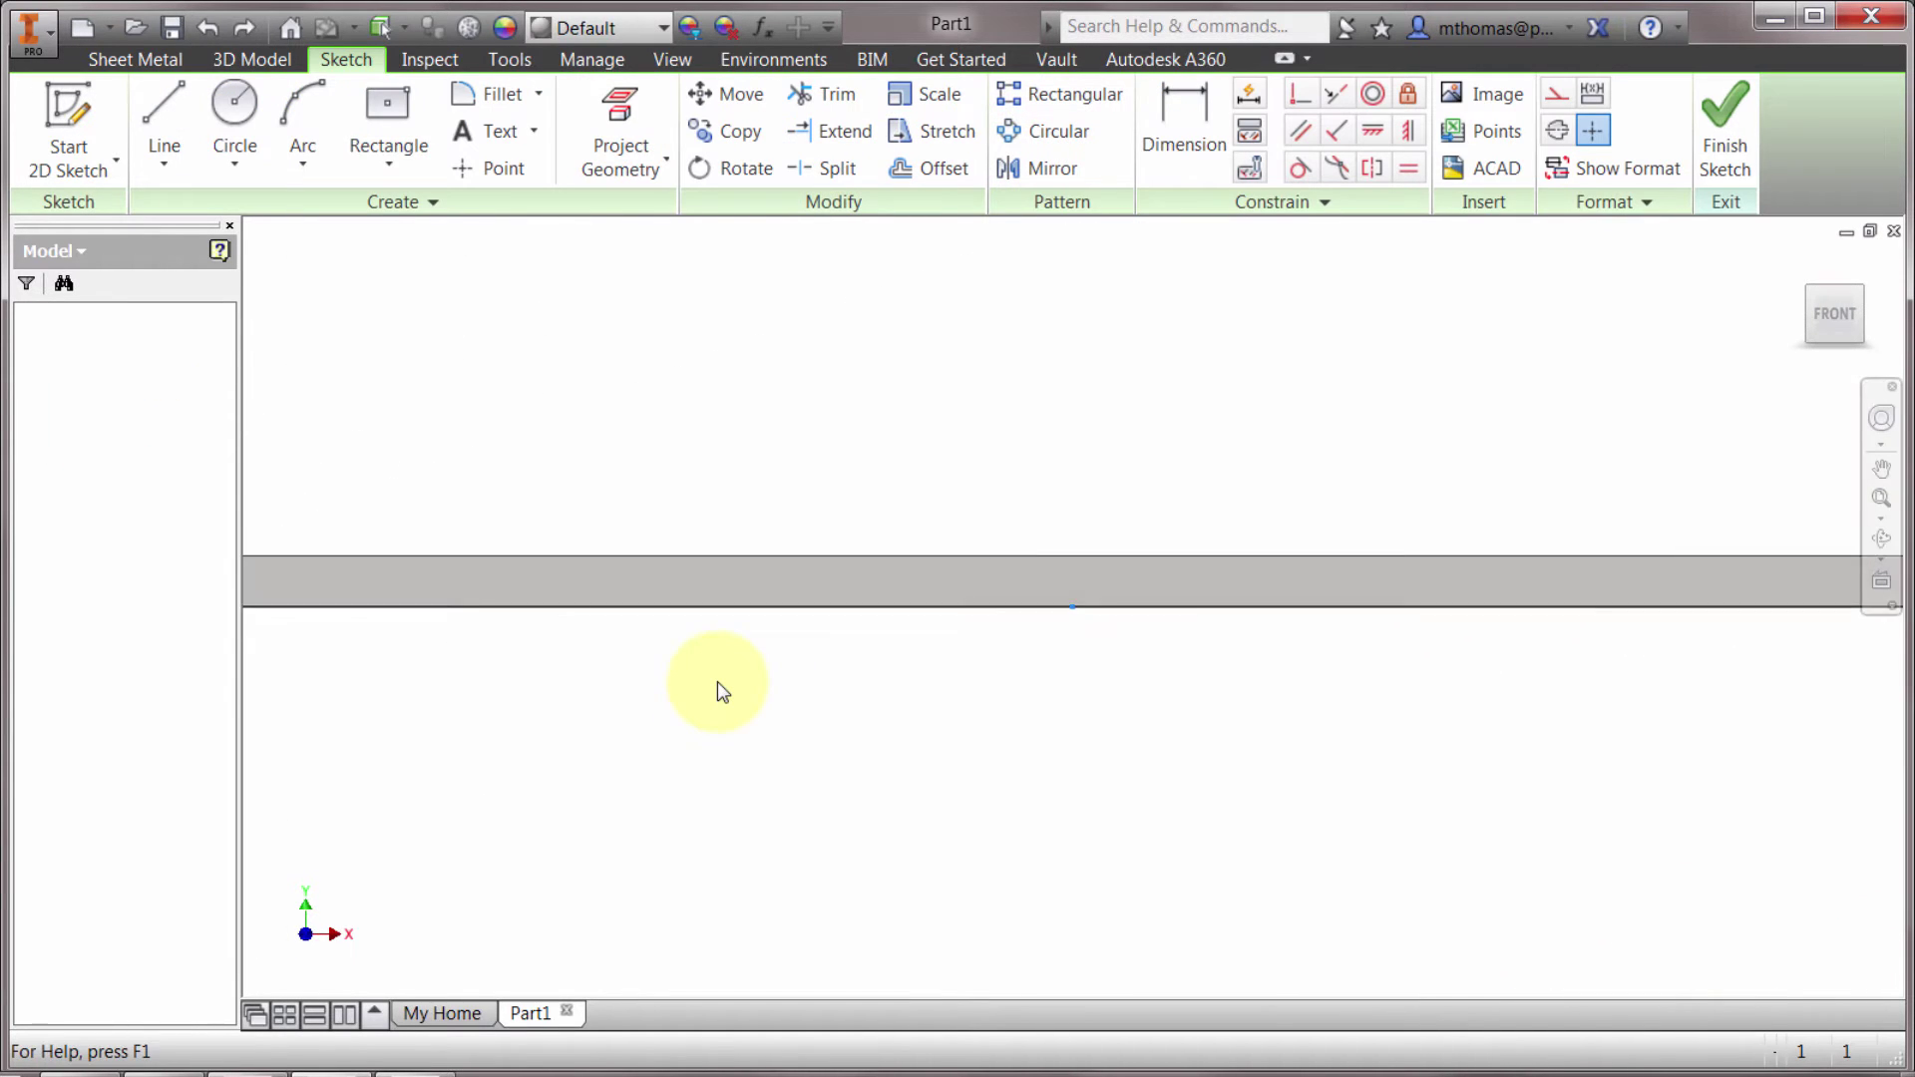
Step: Draw a two-point rectangle 2 wide from the plate corner and finish Sketch2
{"action": "left_click", "coordinate": [368, 170]}
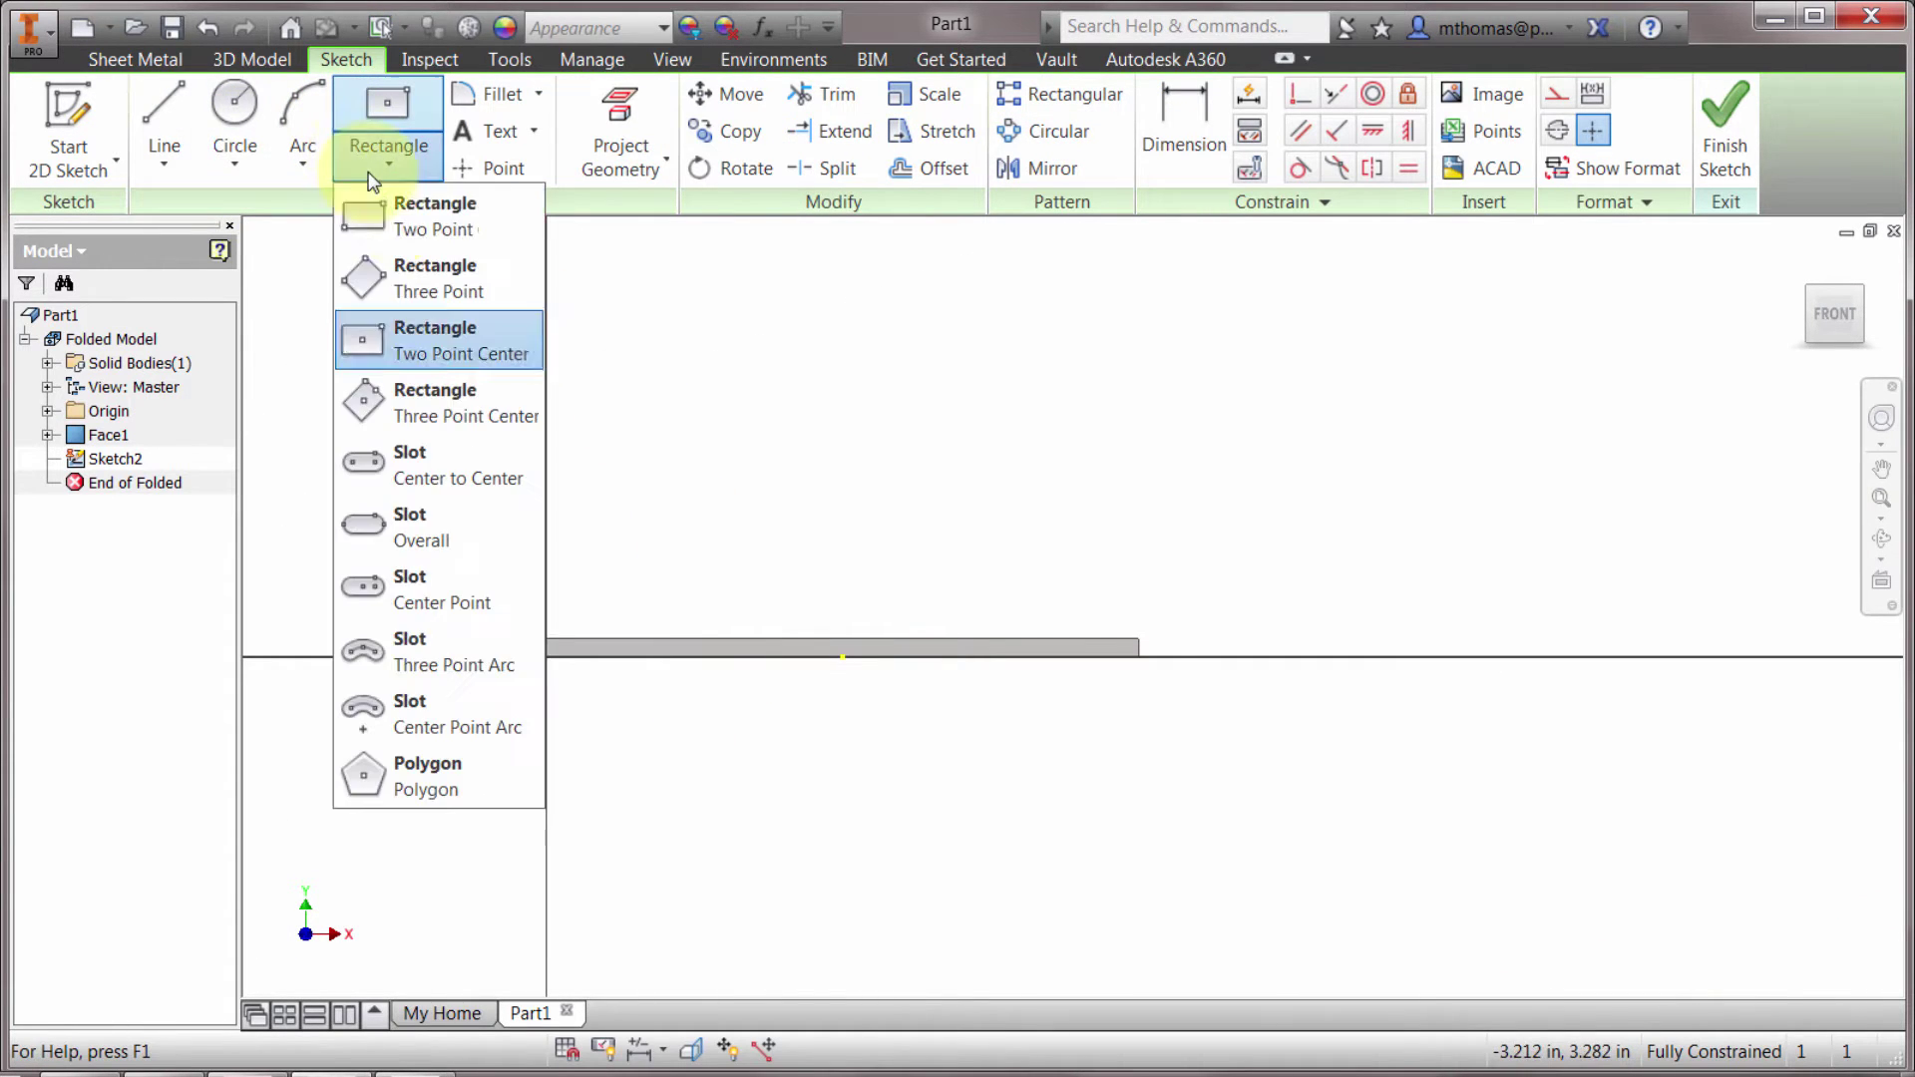
{"action": "left_click", "coordinate": [424, 325]}
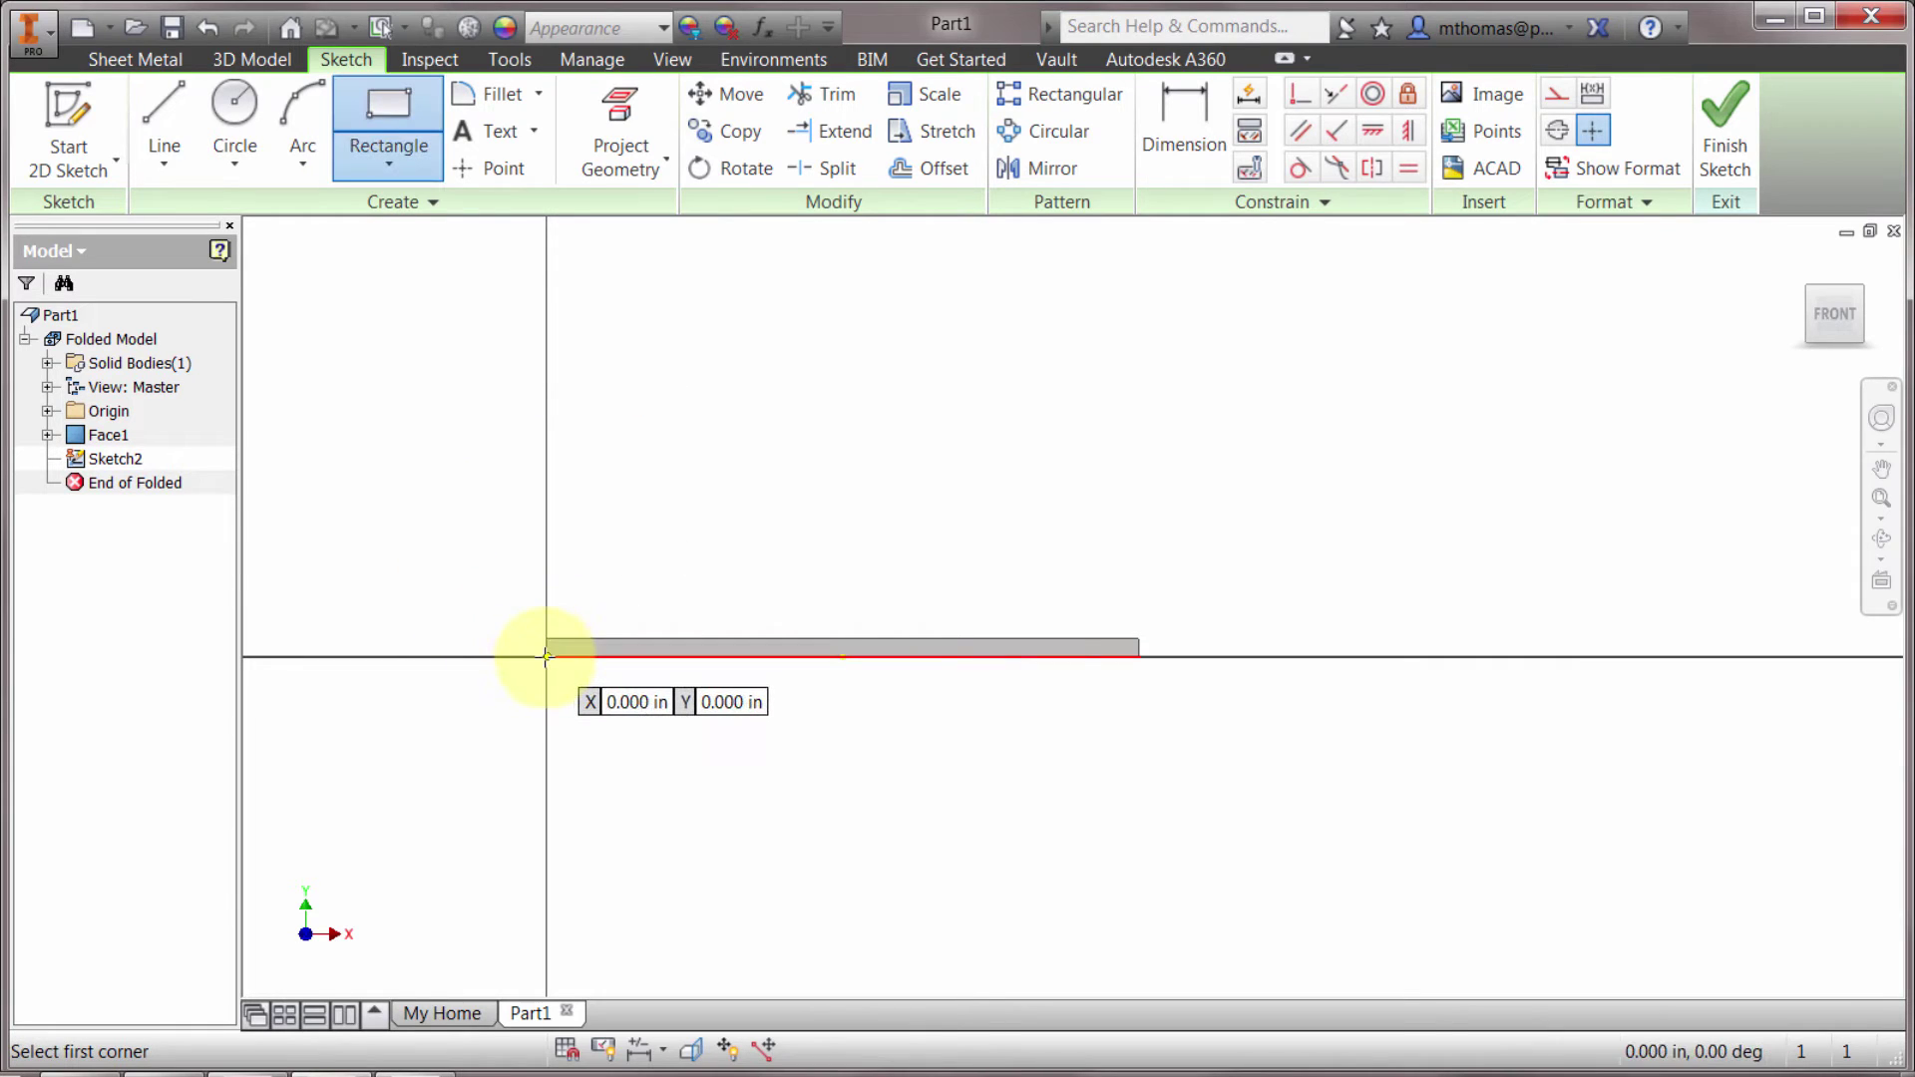
{"action": "left_click", "coordinate": [547, 639]}
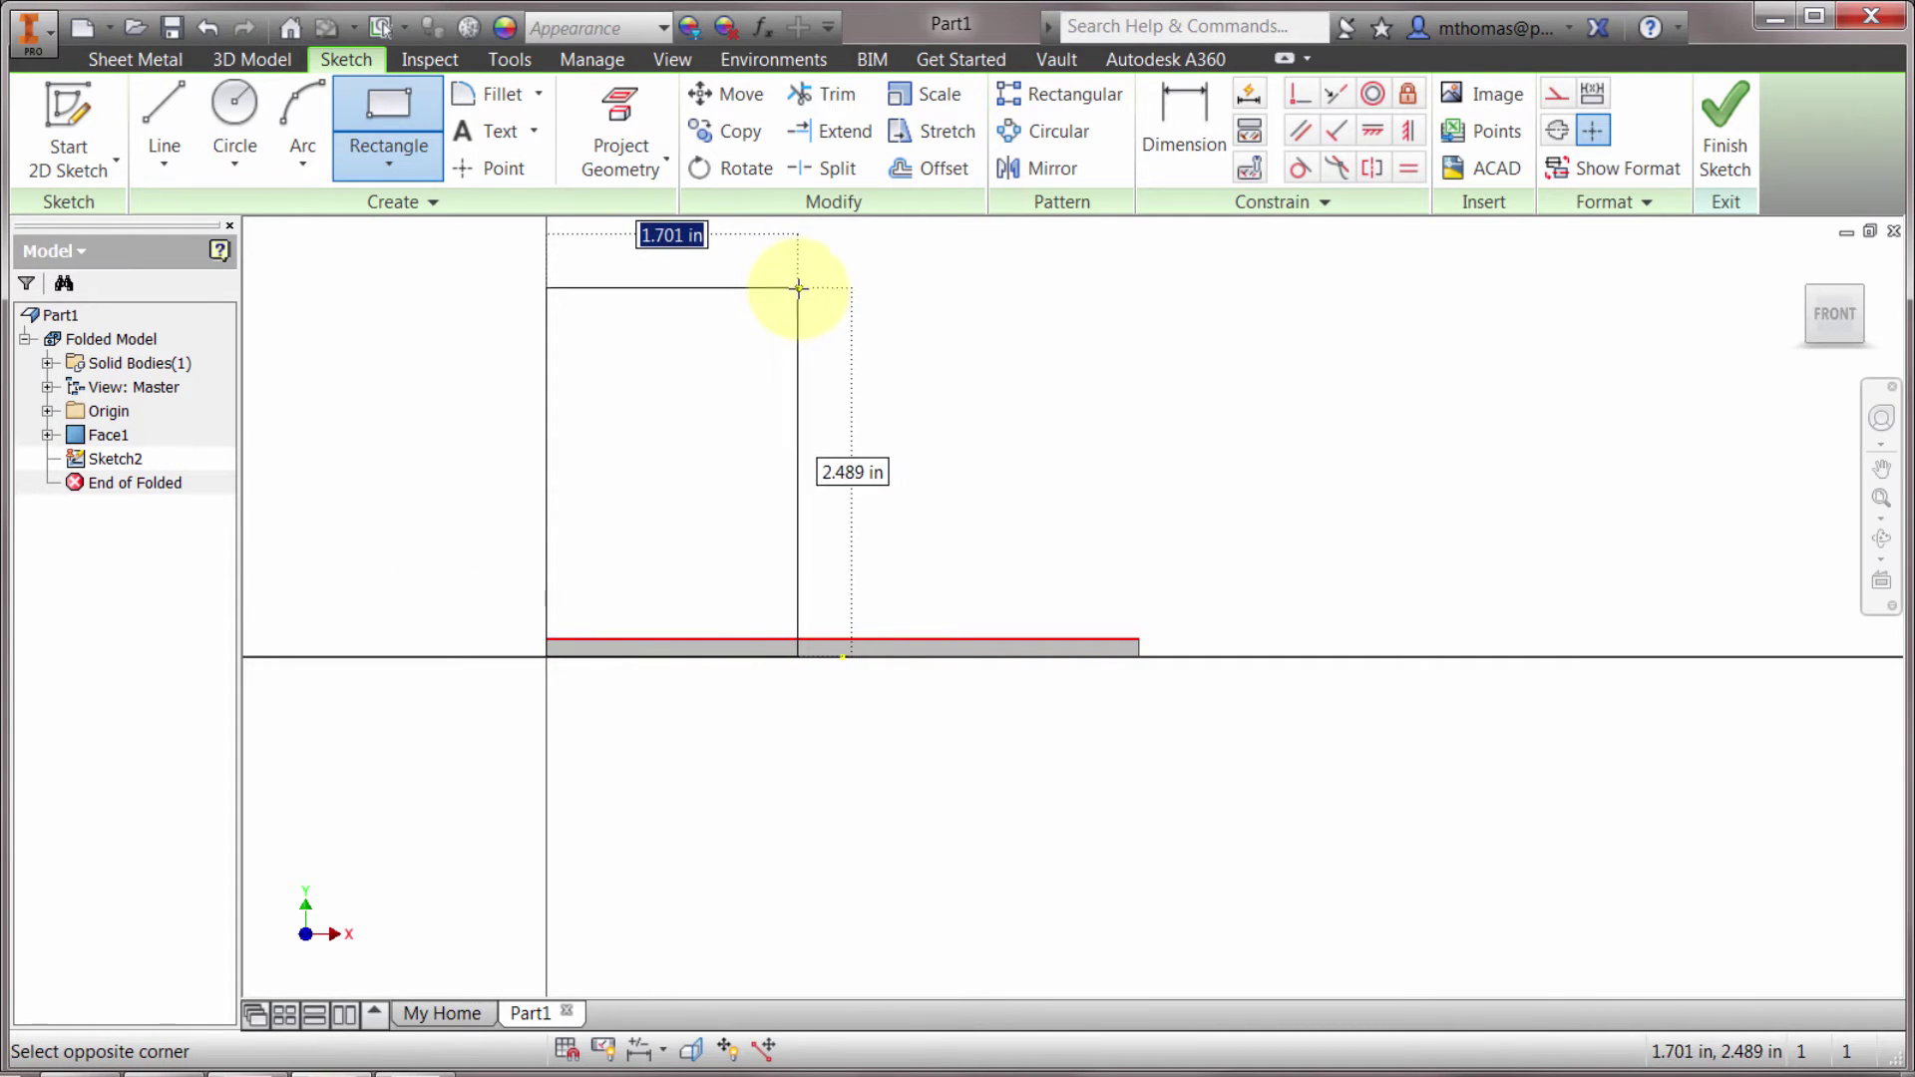
{"action": "type", "text": "2"}
{"action": "left_click", "coordinate": [795, 288]}
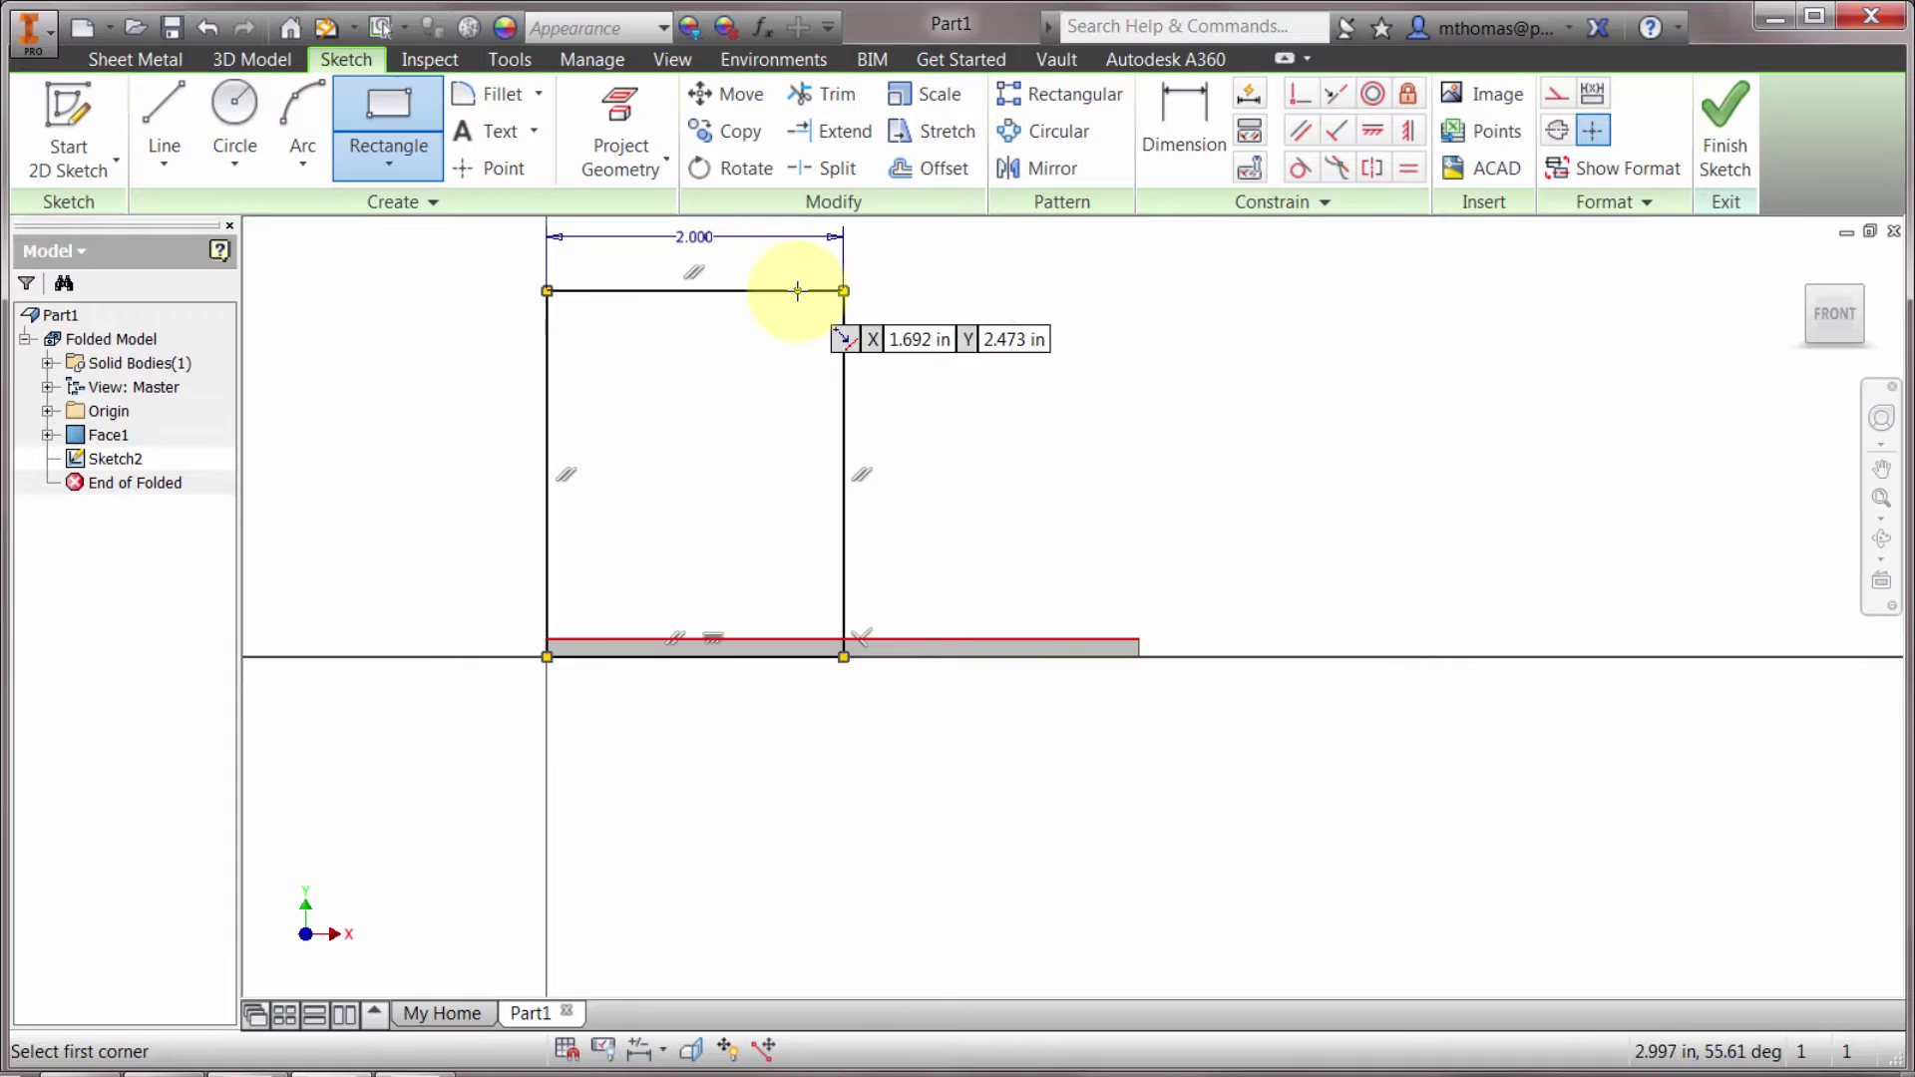
{"action": "key", "text": "F4"}
{"action": "left_click_drag", "start_coordinate": [1268, 474], "coordinate": [1226, 522]}
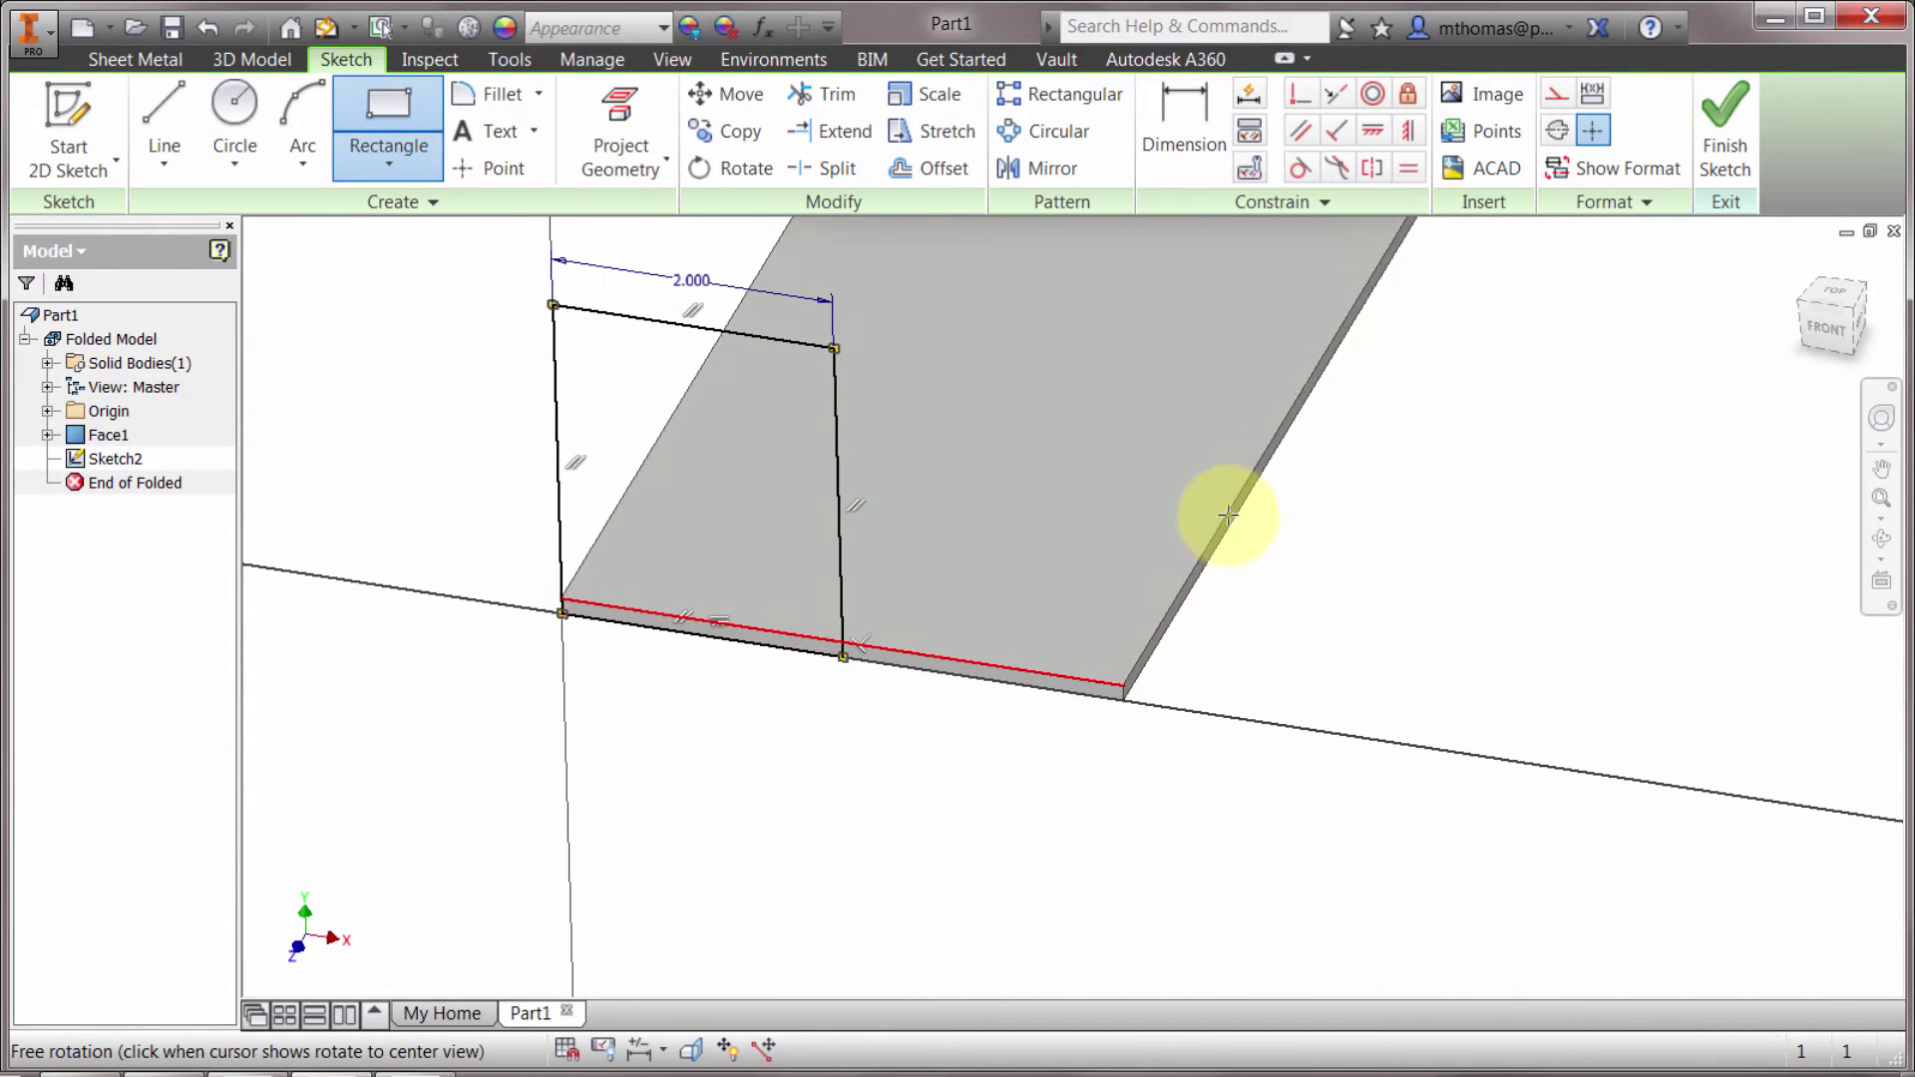
{"action": "left_click", "coordinate": [1710, 115]}
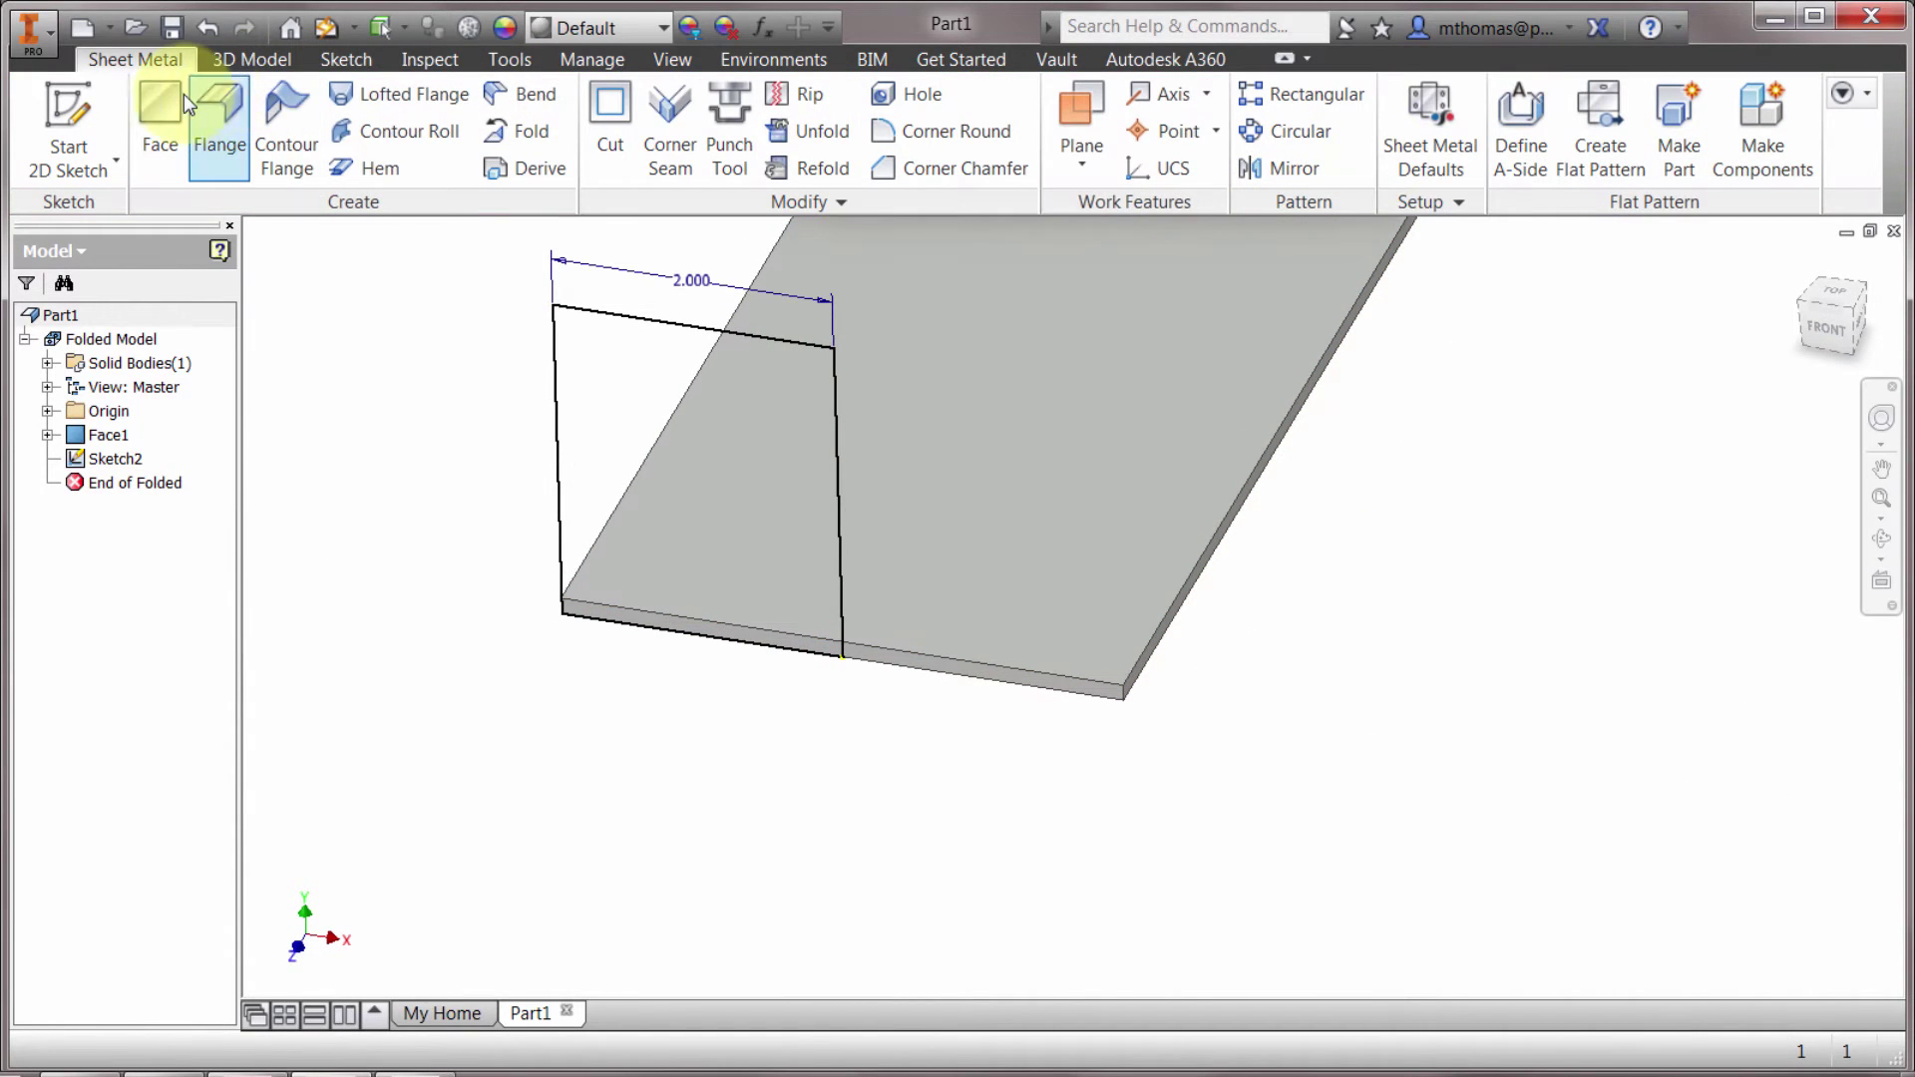
Step: Create Face2 from the upright rectangle with flipped offset, forming an L-shaped wall with a rounded bend
{"action": "left_click", "coordinate": [165, 114]}
{"action": "key", "text": "F4"}
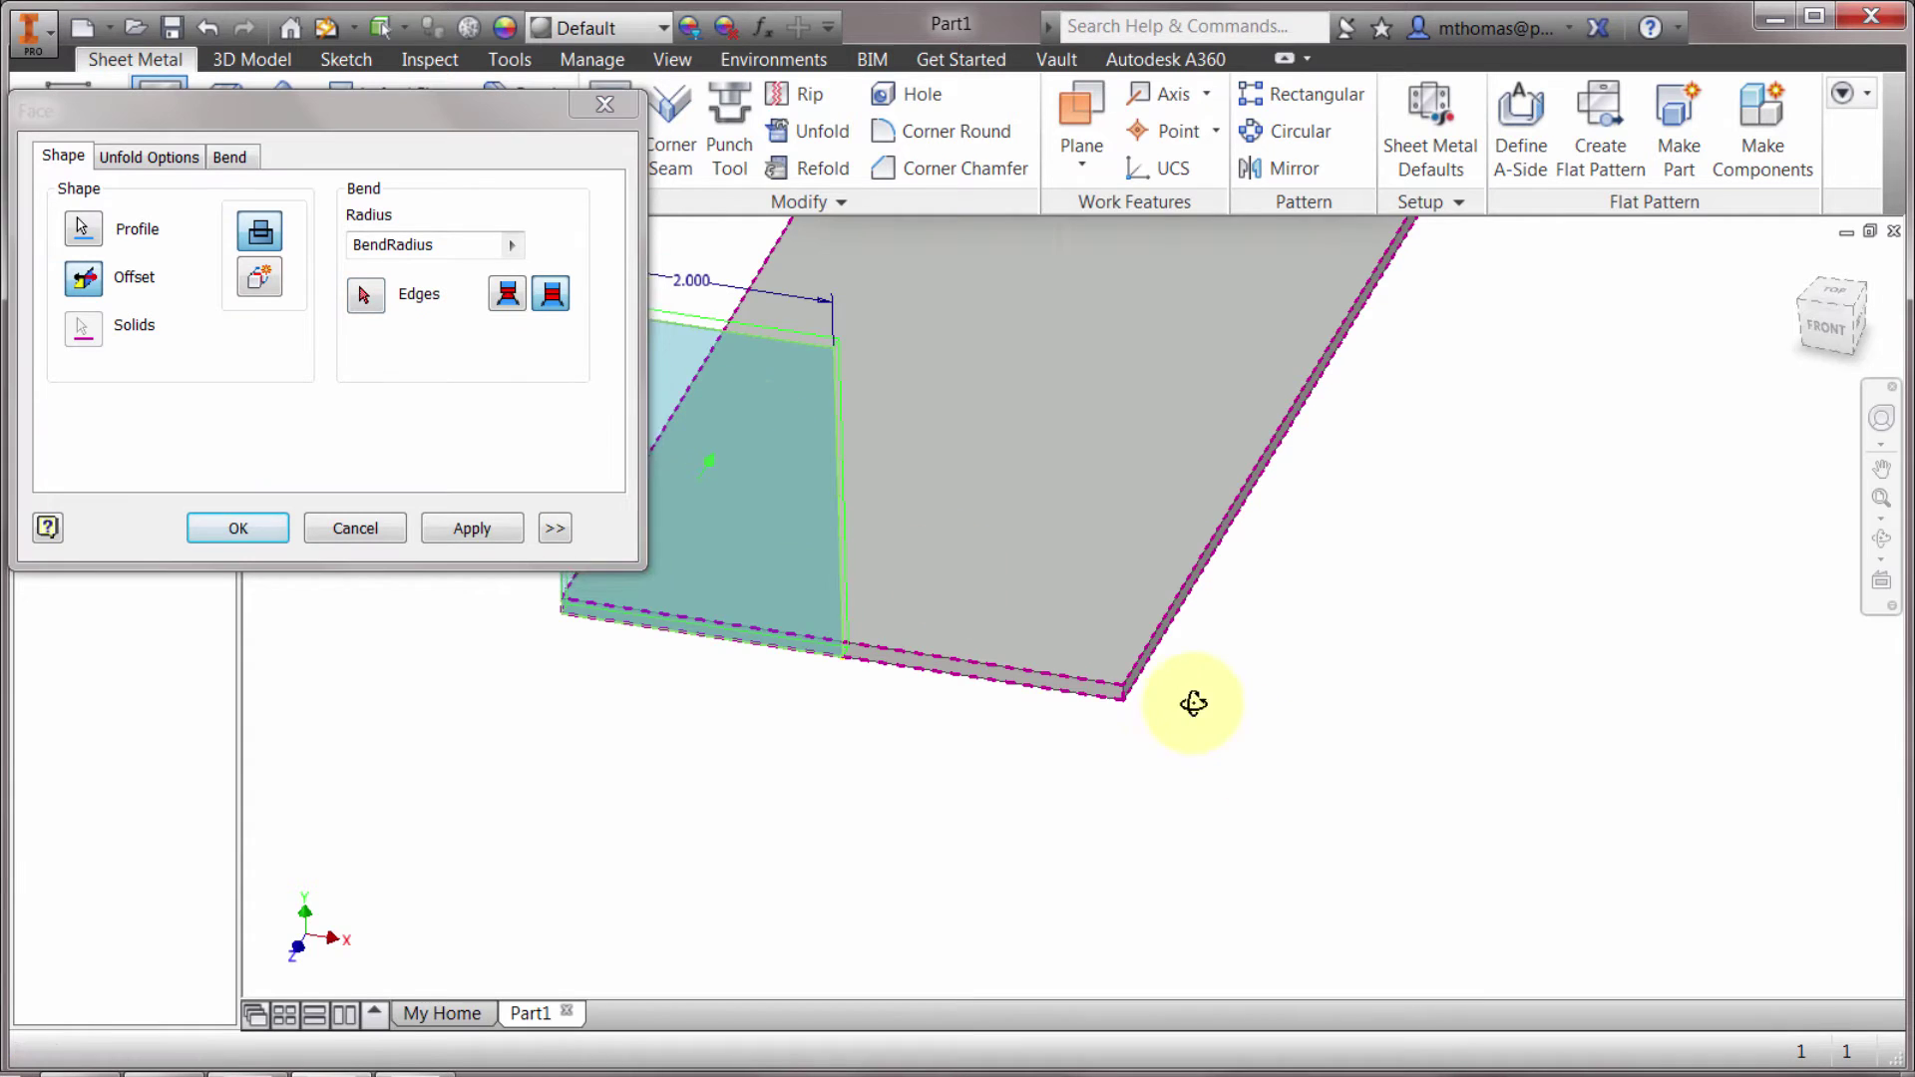
{"action": "left_click_drag", "start_coordinate": [1197, 697], "coordinate": [1027, 714]}
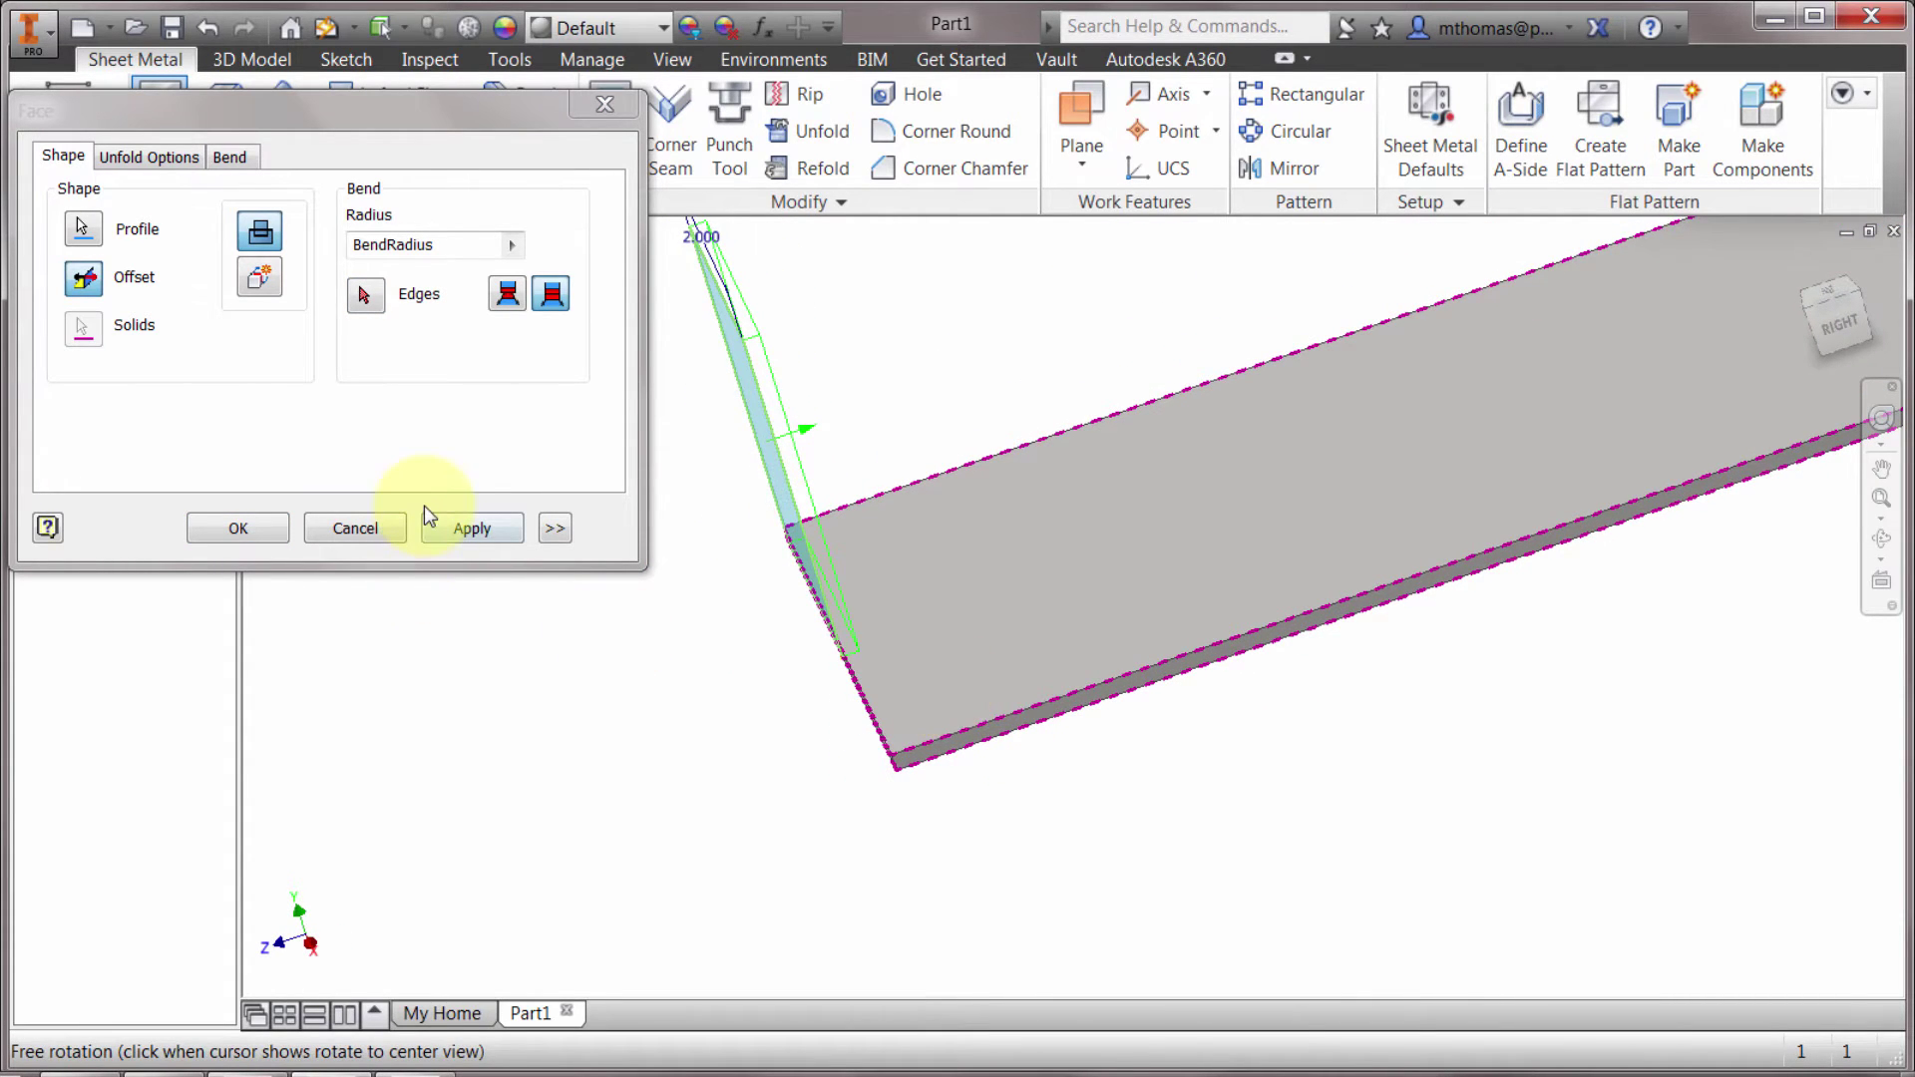
{"action": "left_click", "coordinate": [84, 279]}
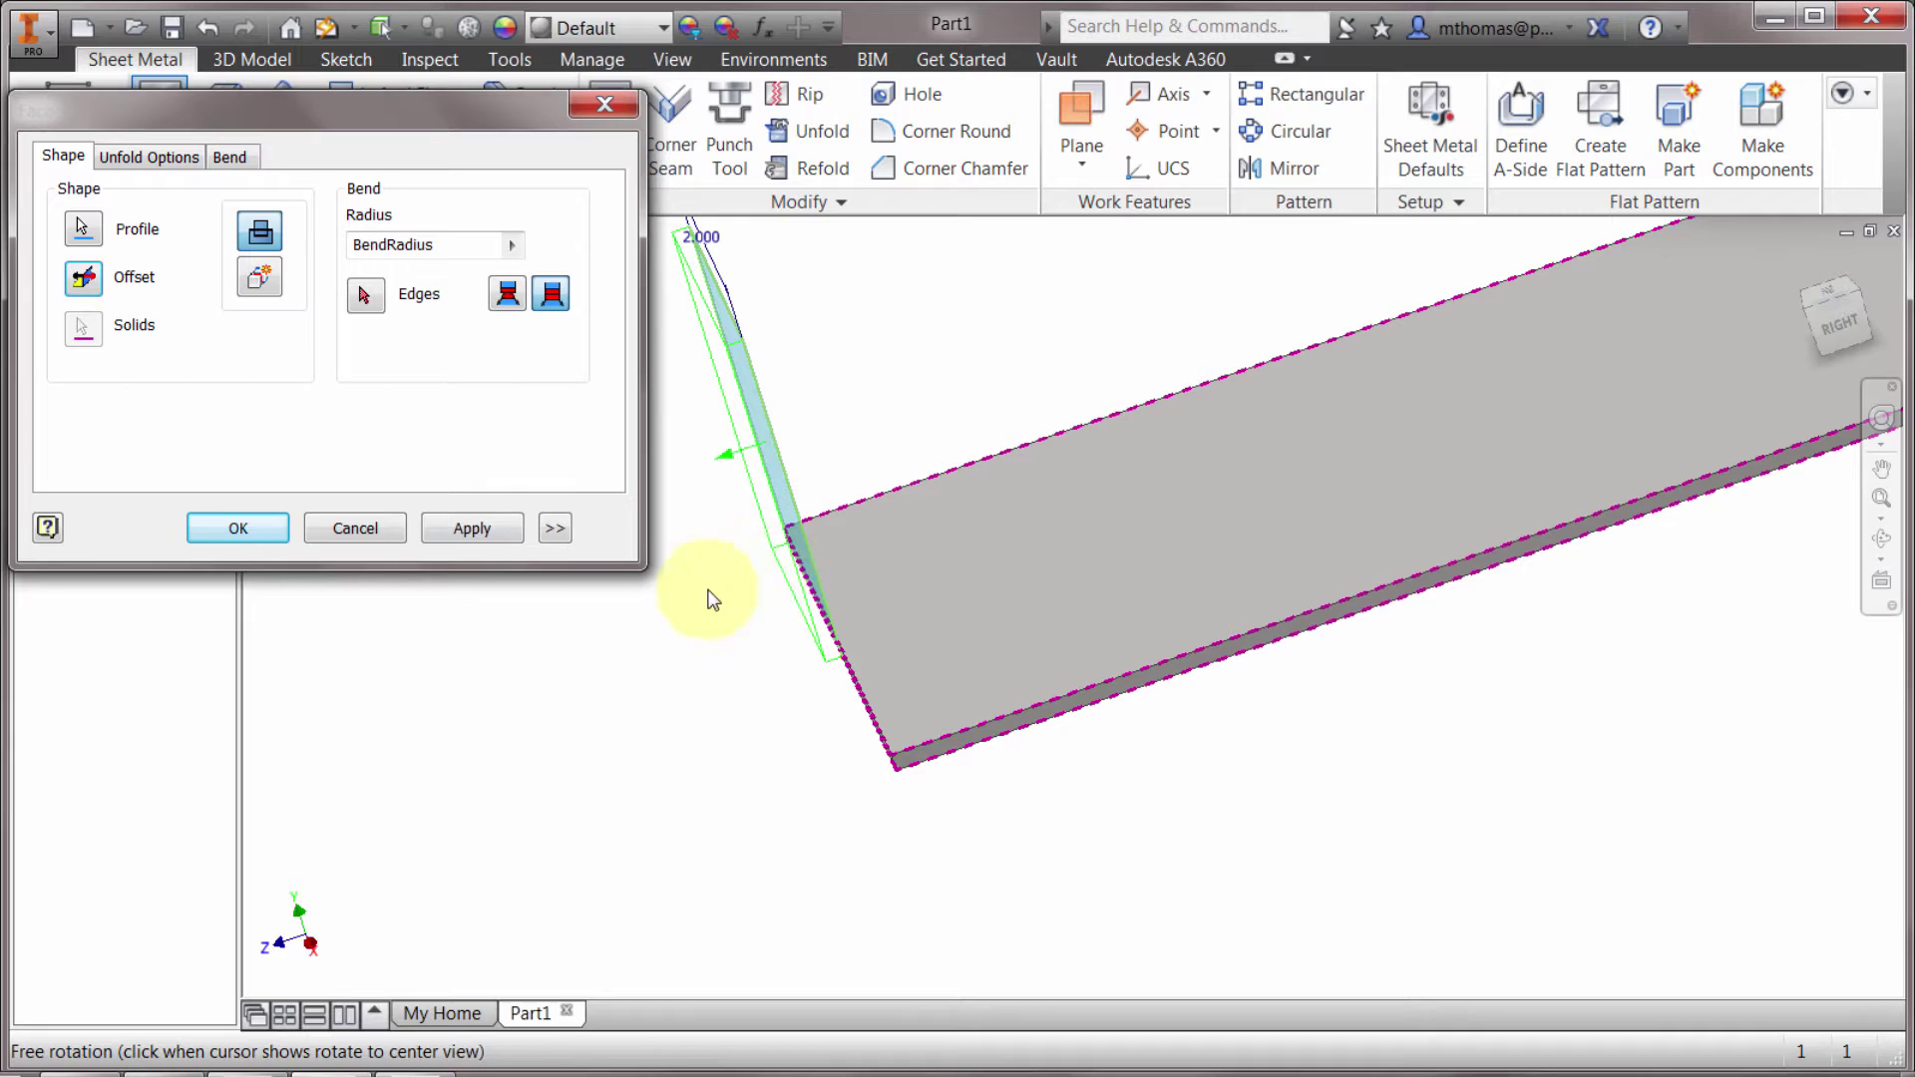
{"action": "left_click", "coordinate": [244, 530]}
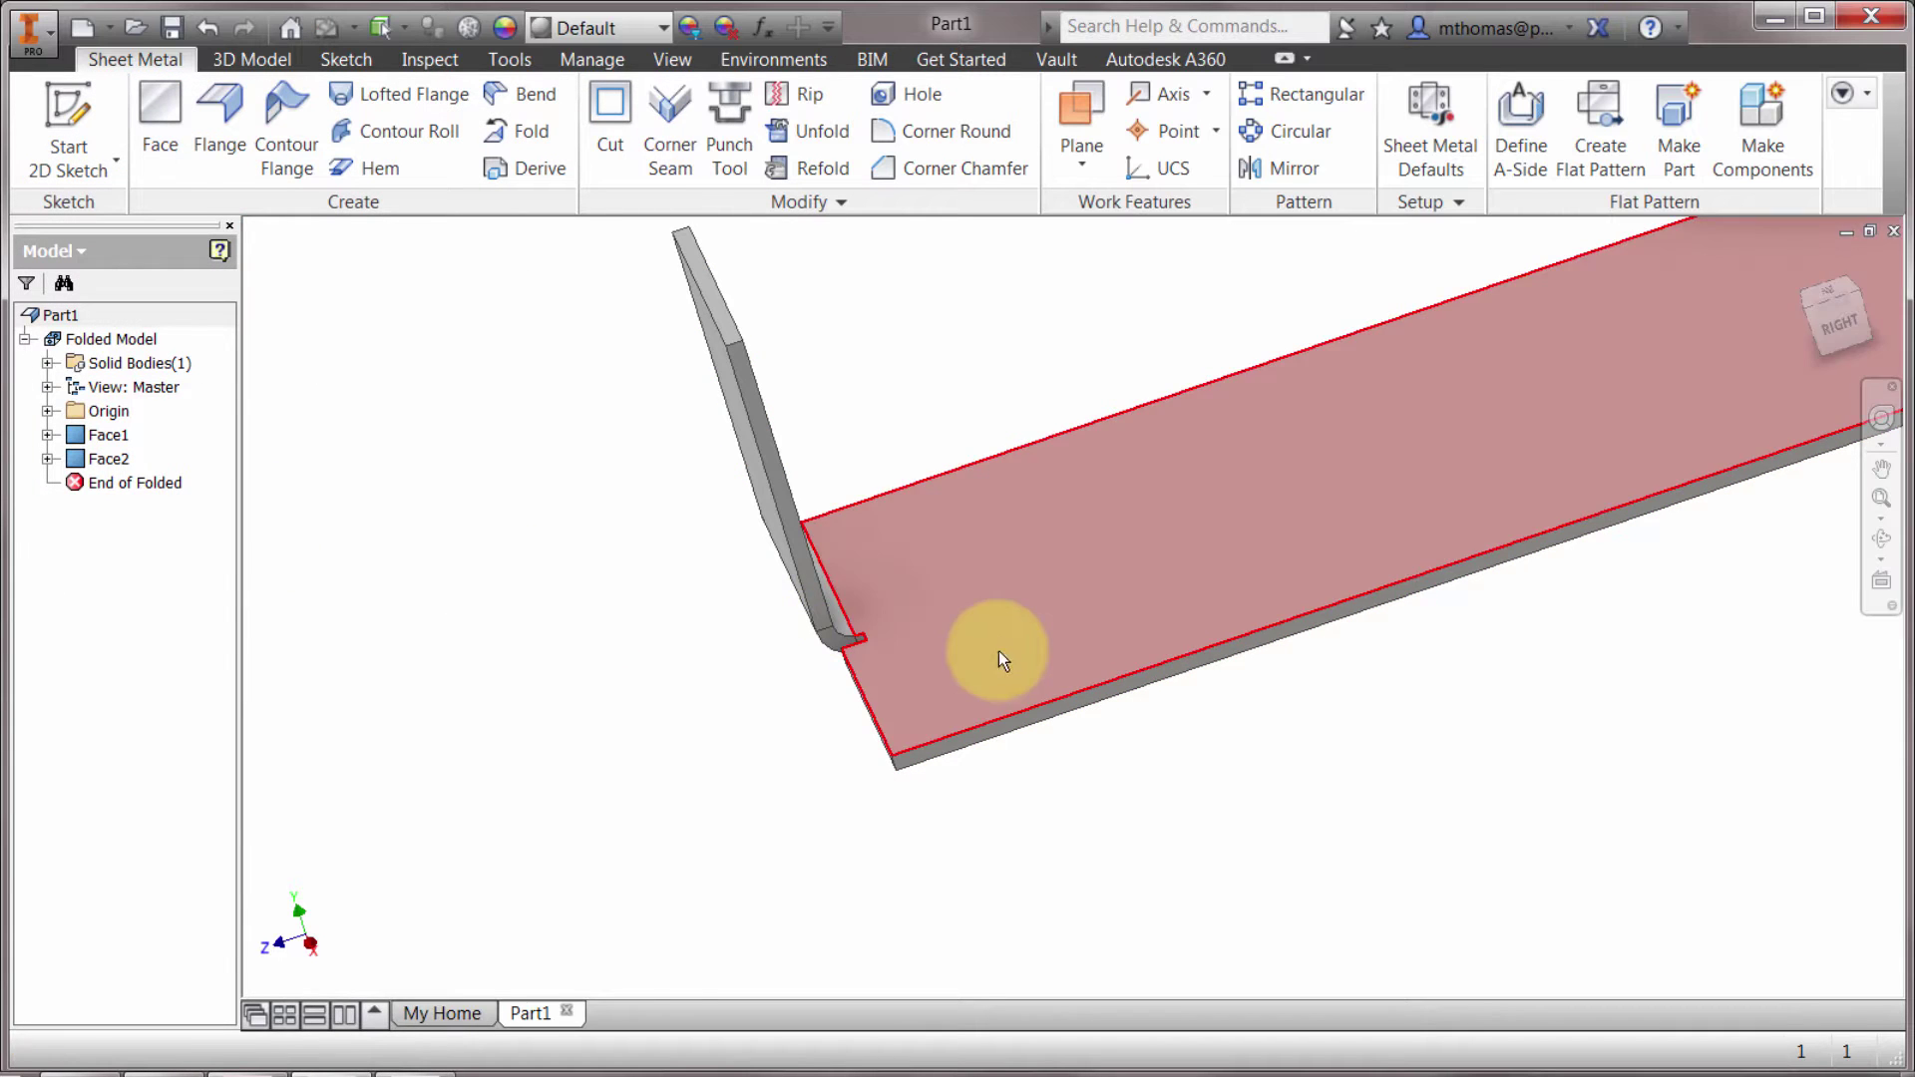
{"action": "middle_click_drag", "start_coordinate": [998, 650], "coordinate": [847, 625], "text": "shift"}
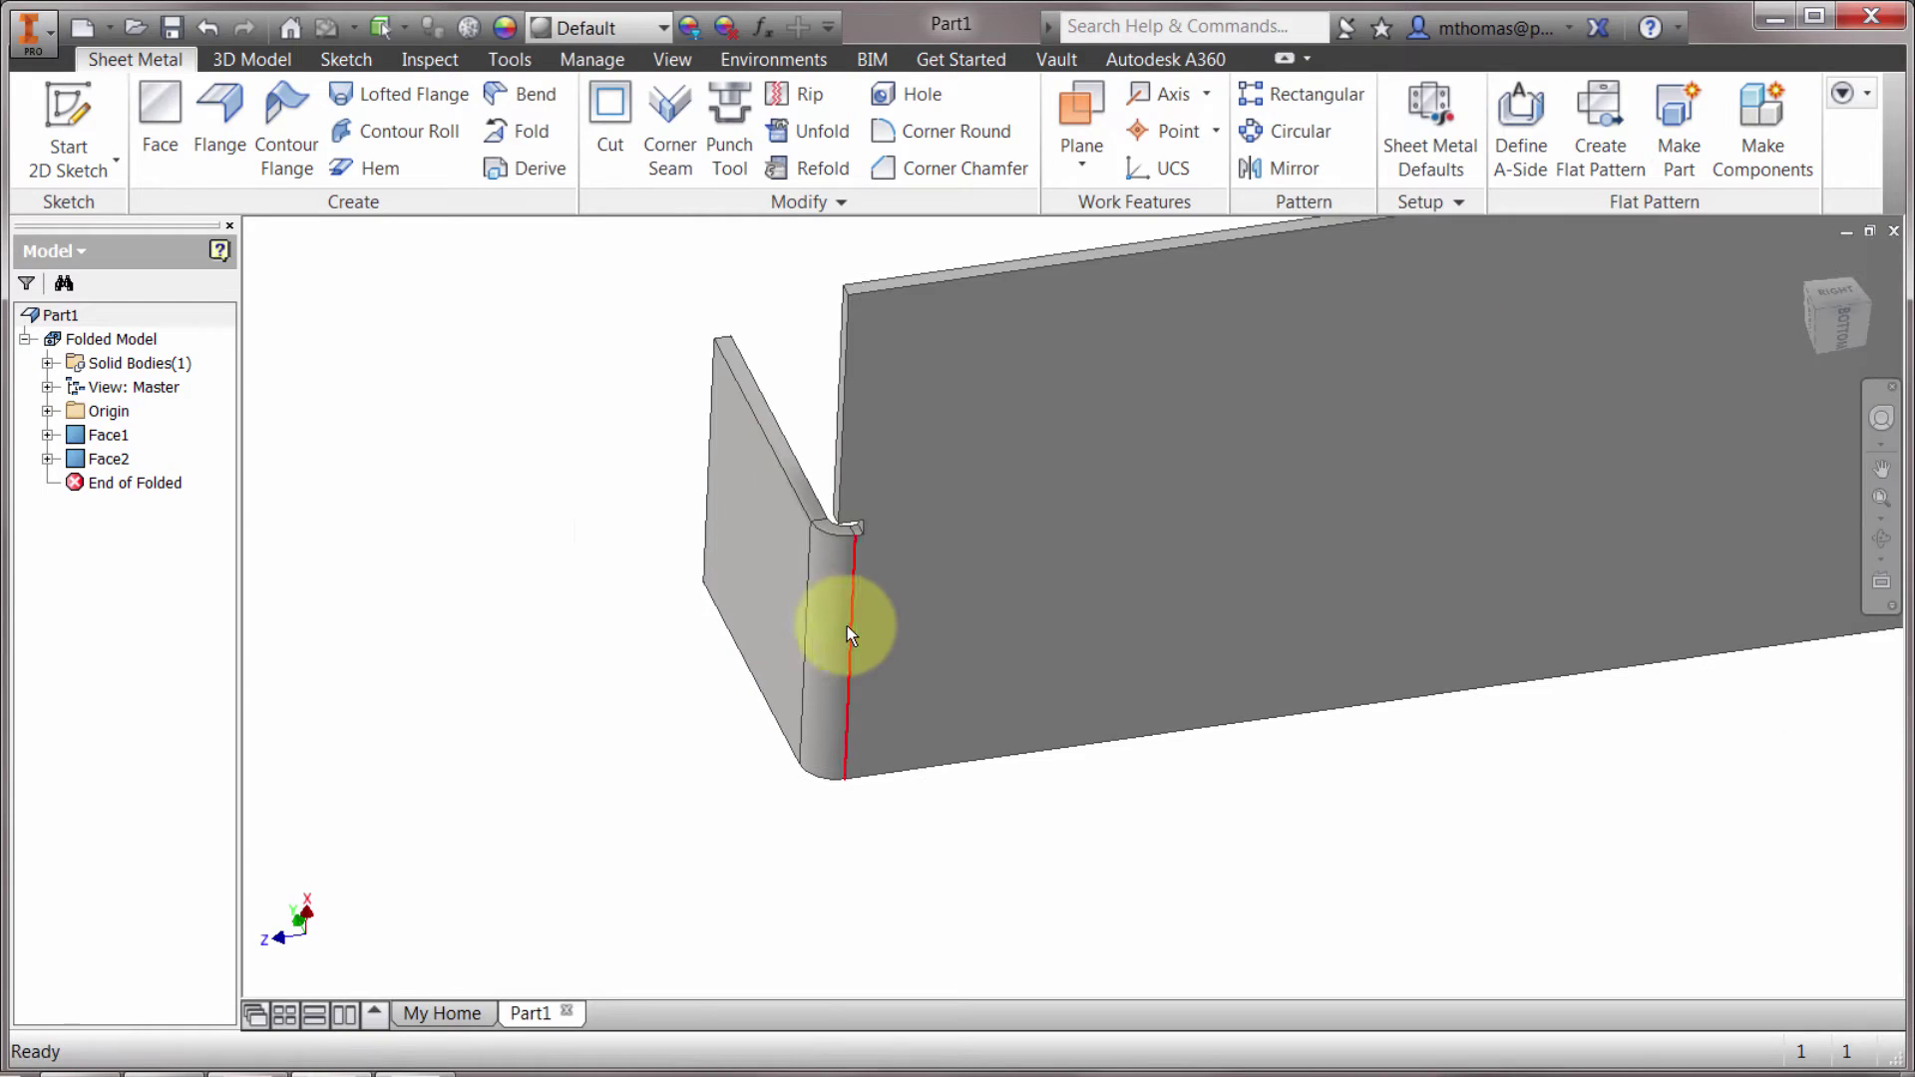
{"action": "scroll", "coordinate": [847, 625], "scroll_direction": "down", "scroll_amount": 5}
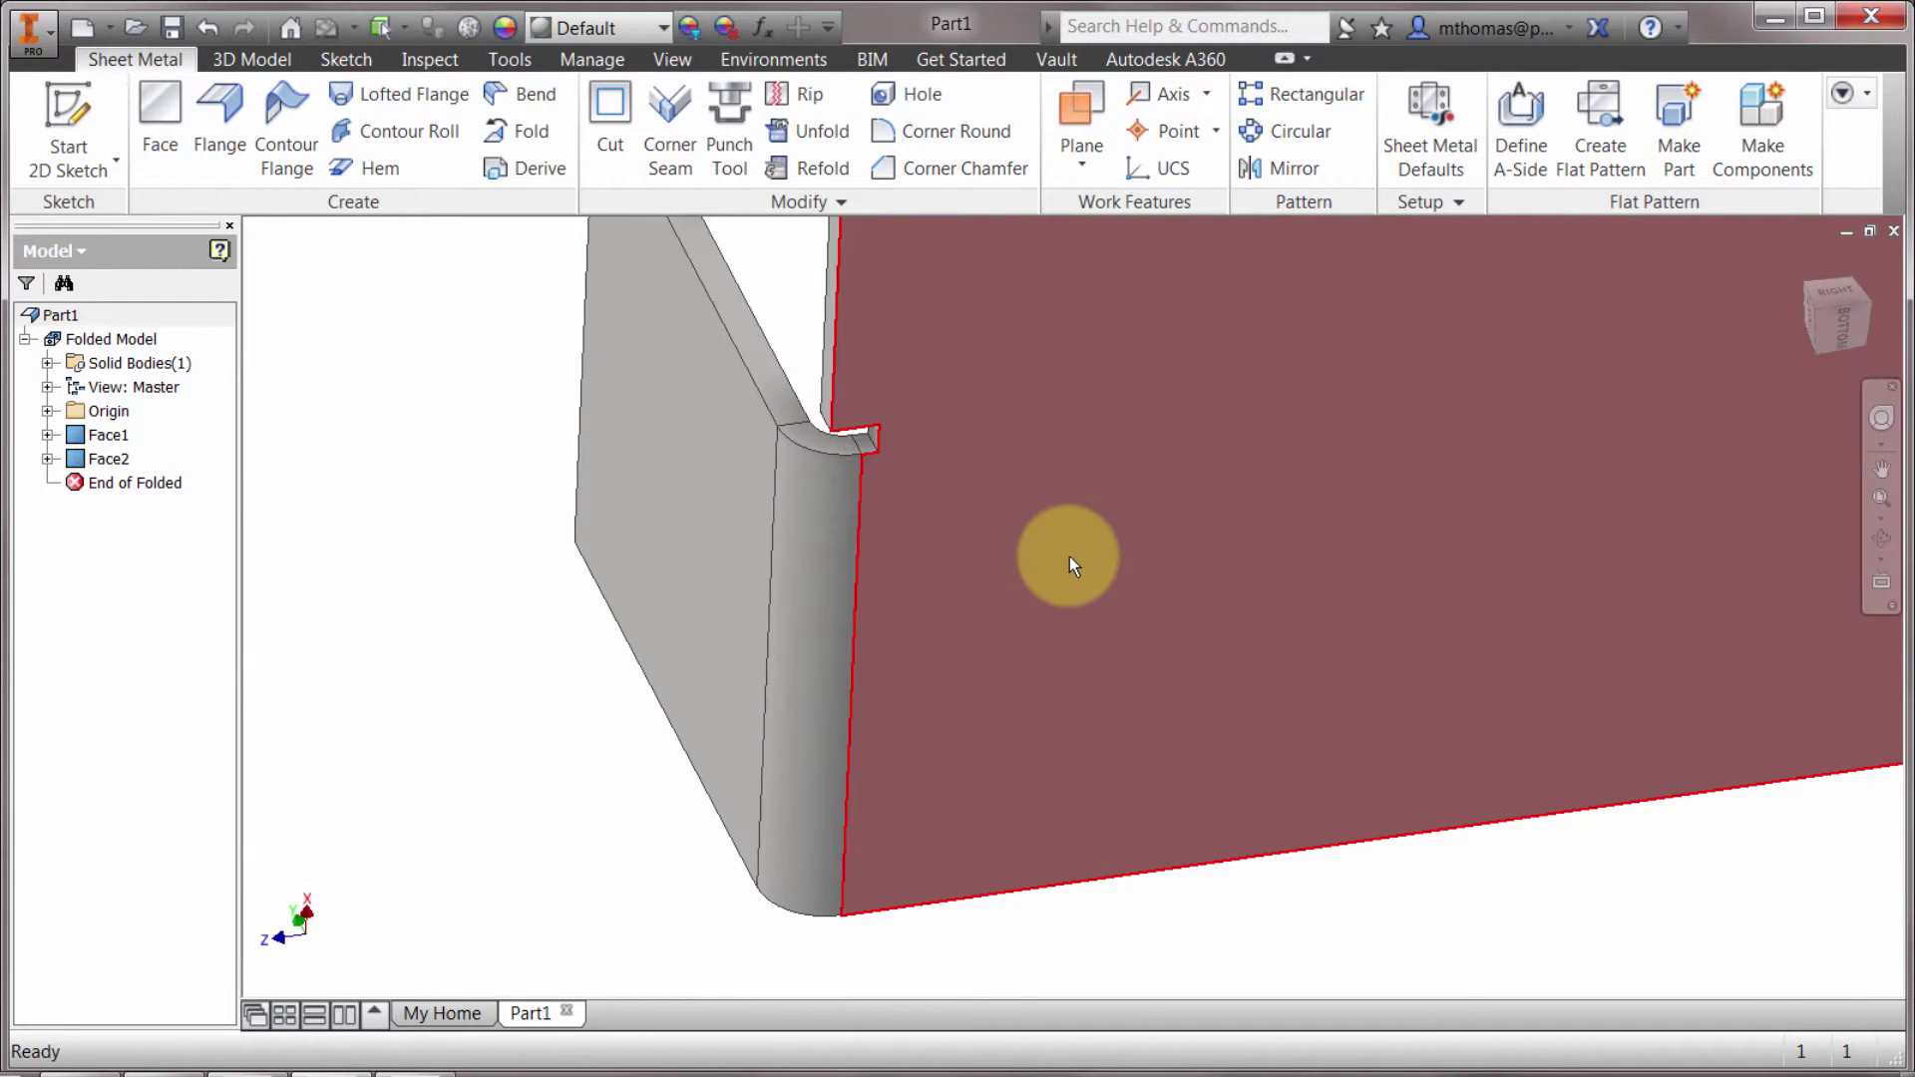
{"action": "middle_click_drag", "start_coordinate": [1060, 555], "coordinate": [1011, 698], "text": "shift"}
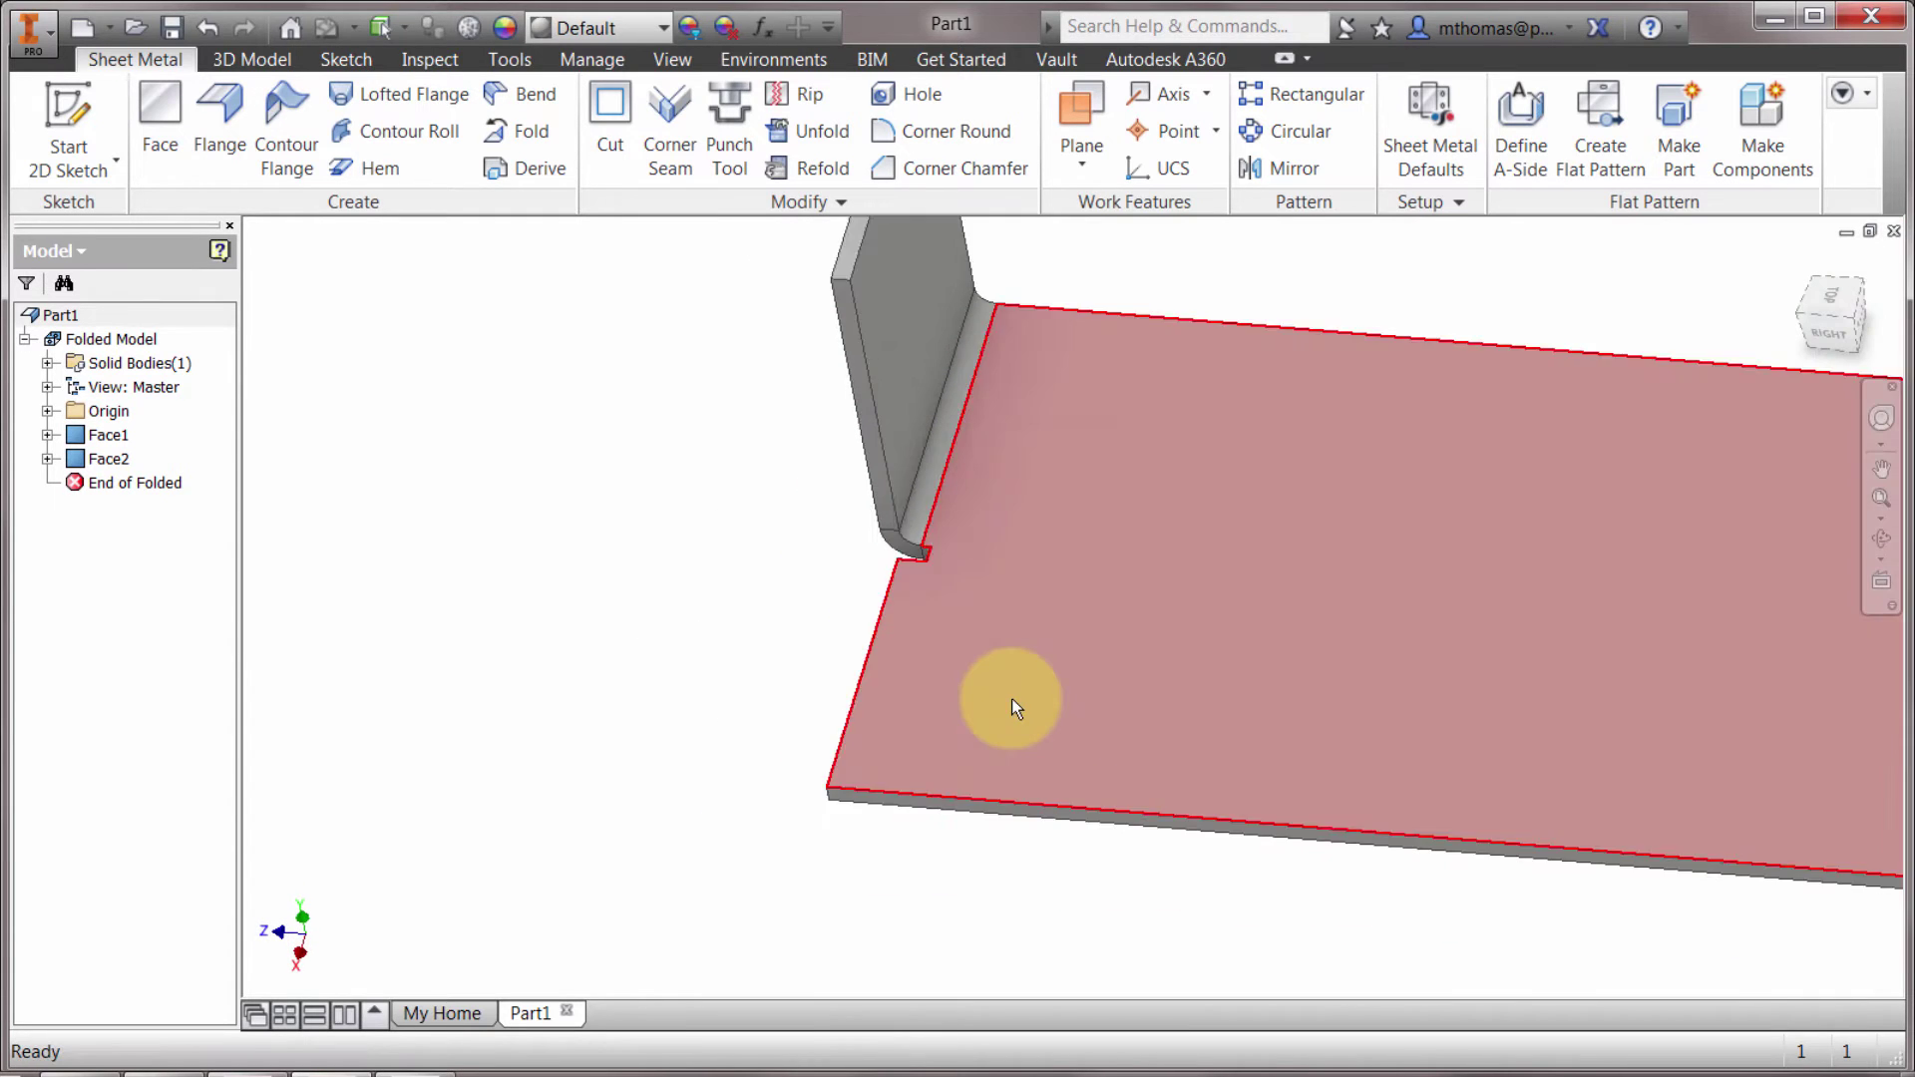
Step: Add Work Plane1 offset 4 in up from the plate face
{"action": "scroll", "coordinate": [1011, 698], "scroll_direction": "down", "scroll_amount": 2}
{"action": "middle_click_drag", "start_coordinate": [1449, 675], "coordinate": [1017, 670]}
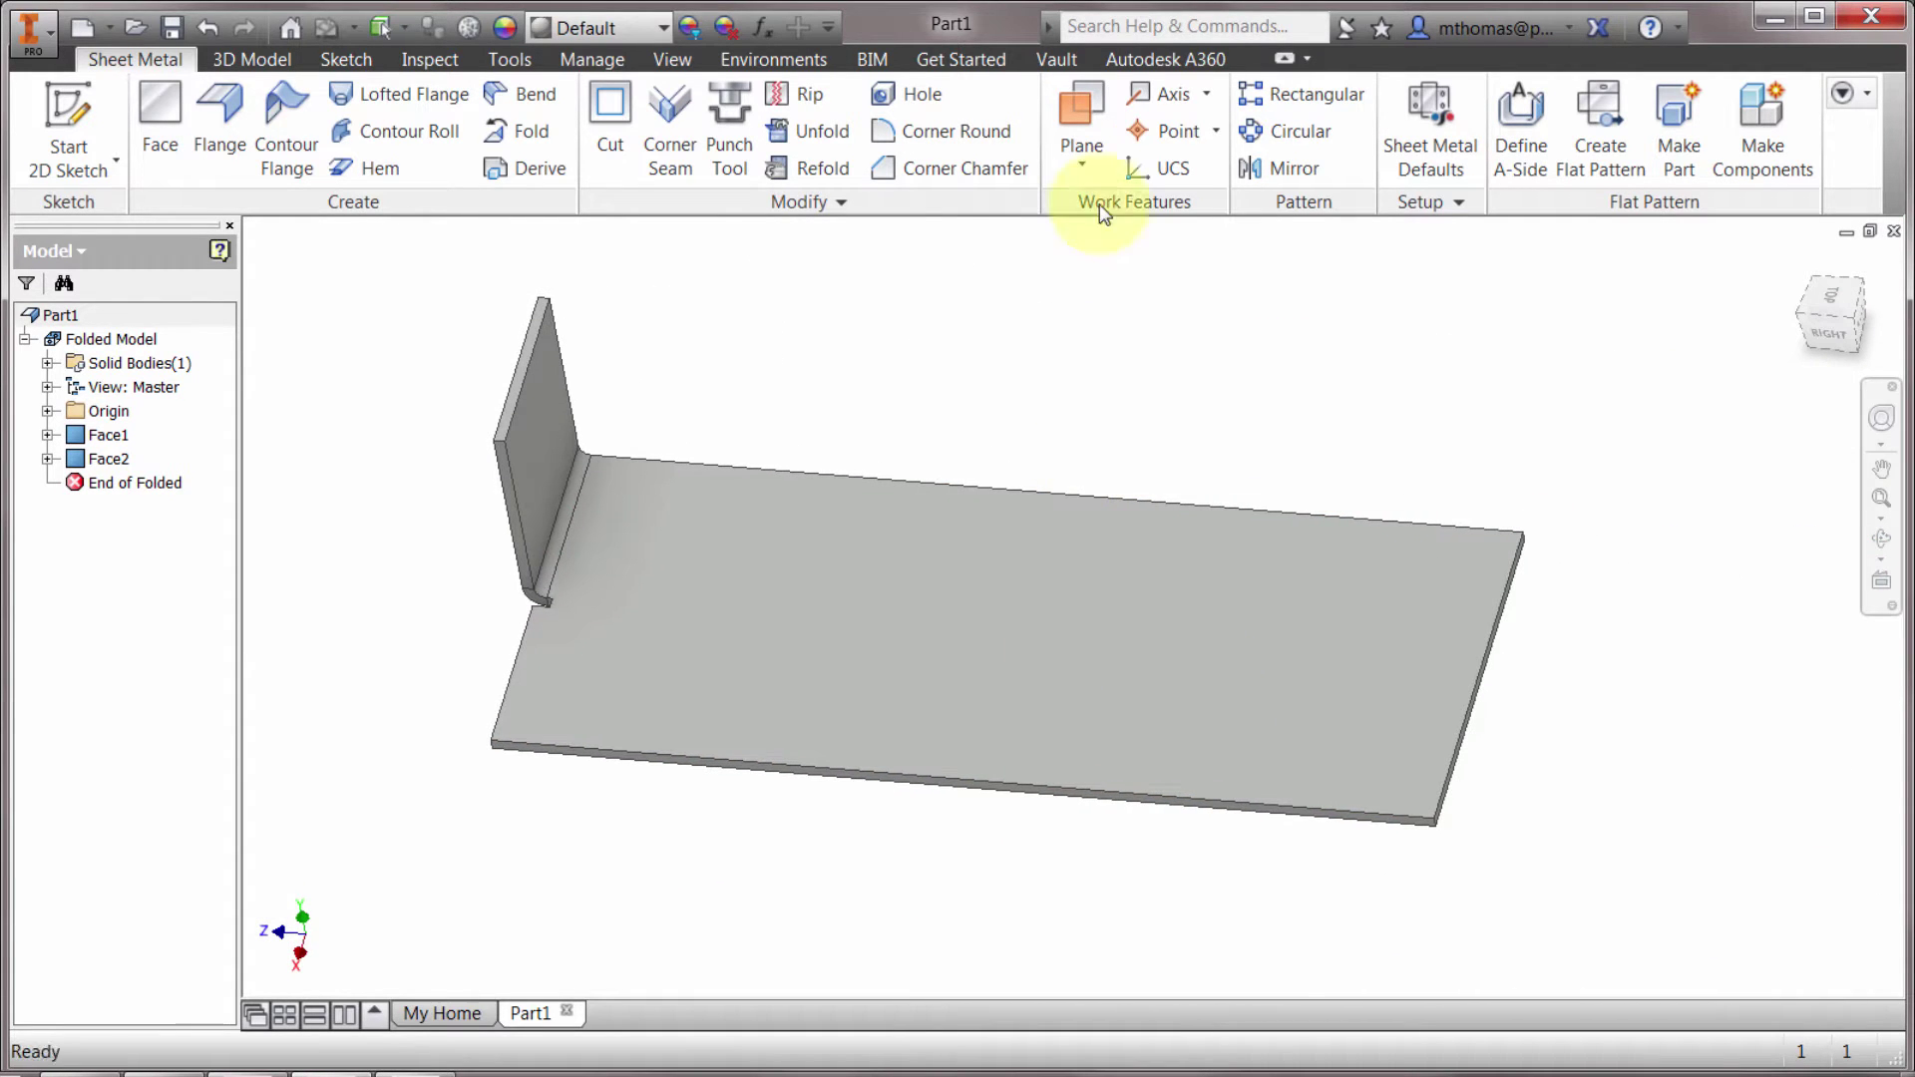
{"action": "left_click", "coordinate": [1075, 105]}
{"action": "left_click_drag", "start_coordinate": [991, 559], "coordinate": [989, 325]}
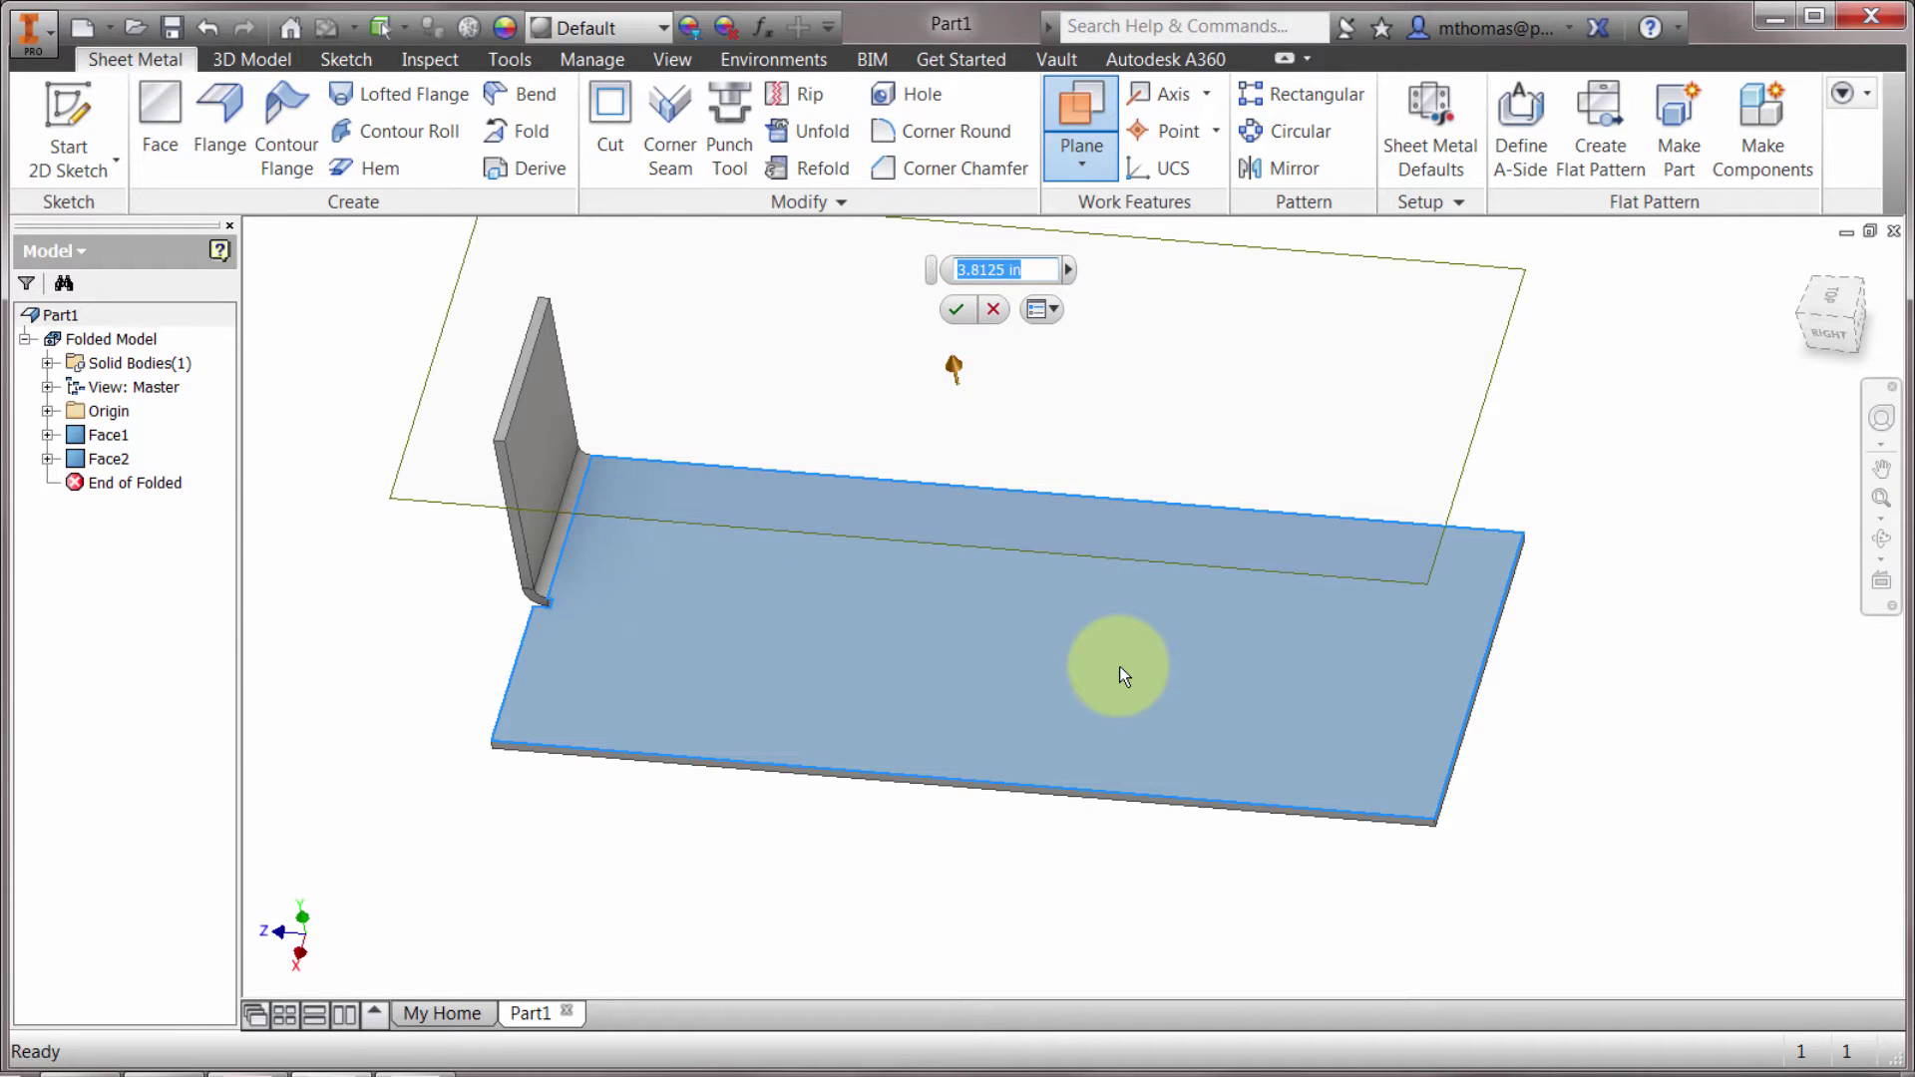
{"action": "type", "text": "4"}
{"action": "key", "text": "Return"}
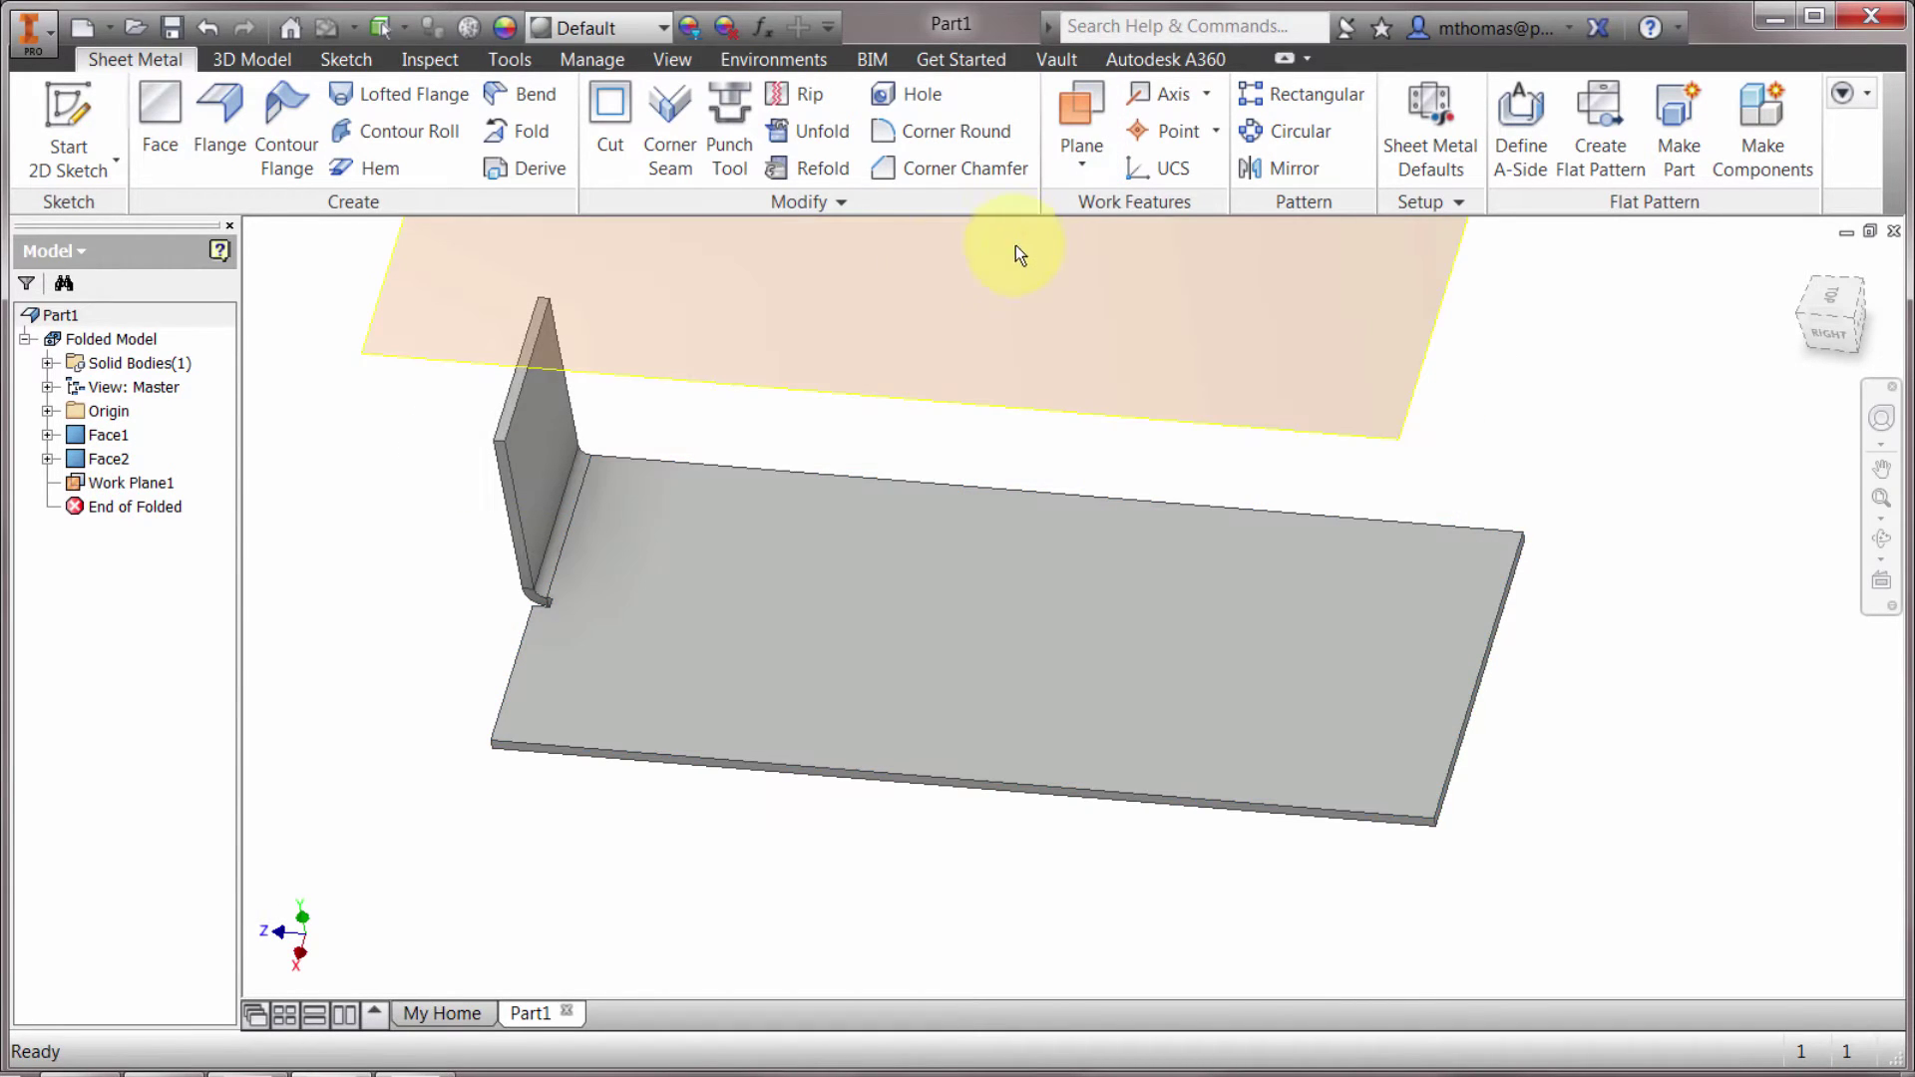
{"action": "middle_click_drag", "start_coordinate": [740, 376], "coordinate": [730, 444]}
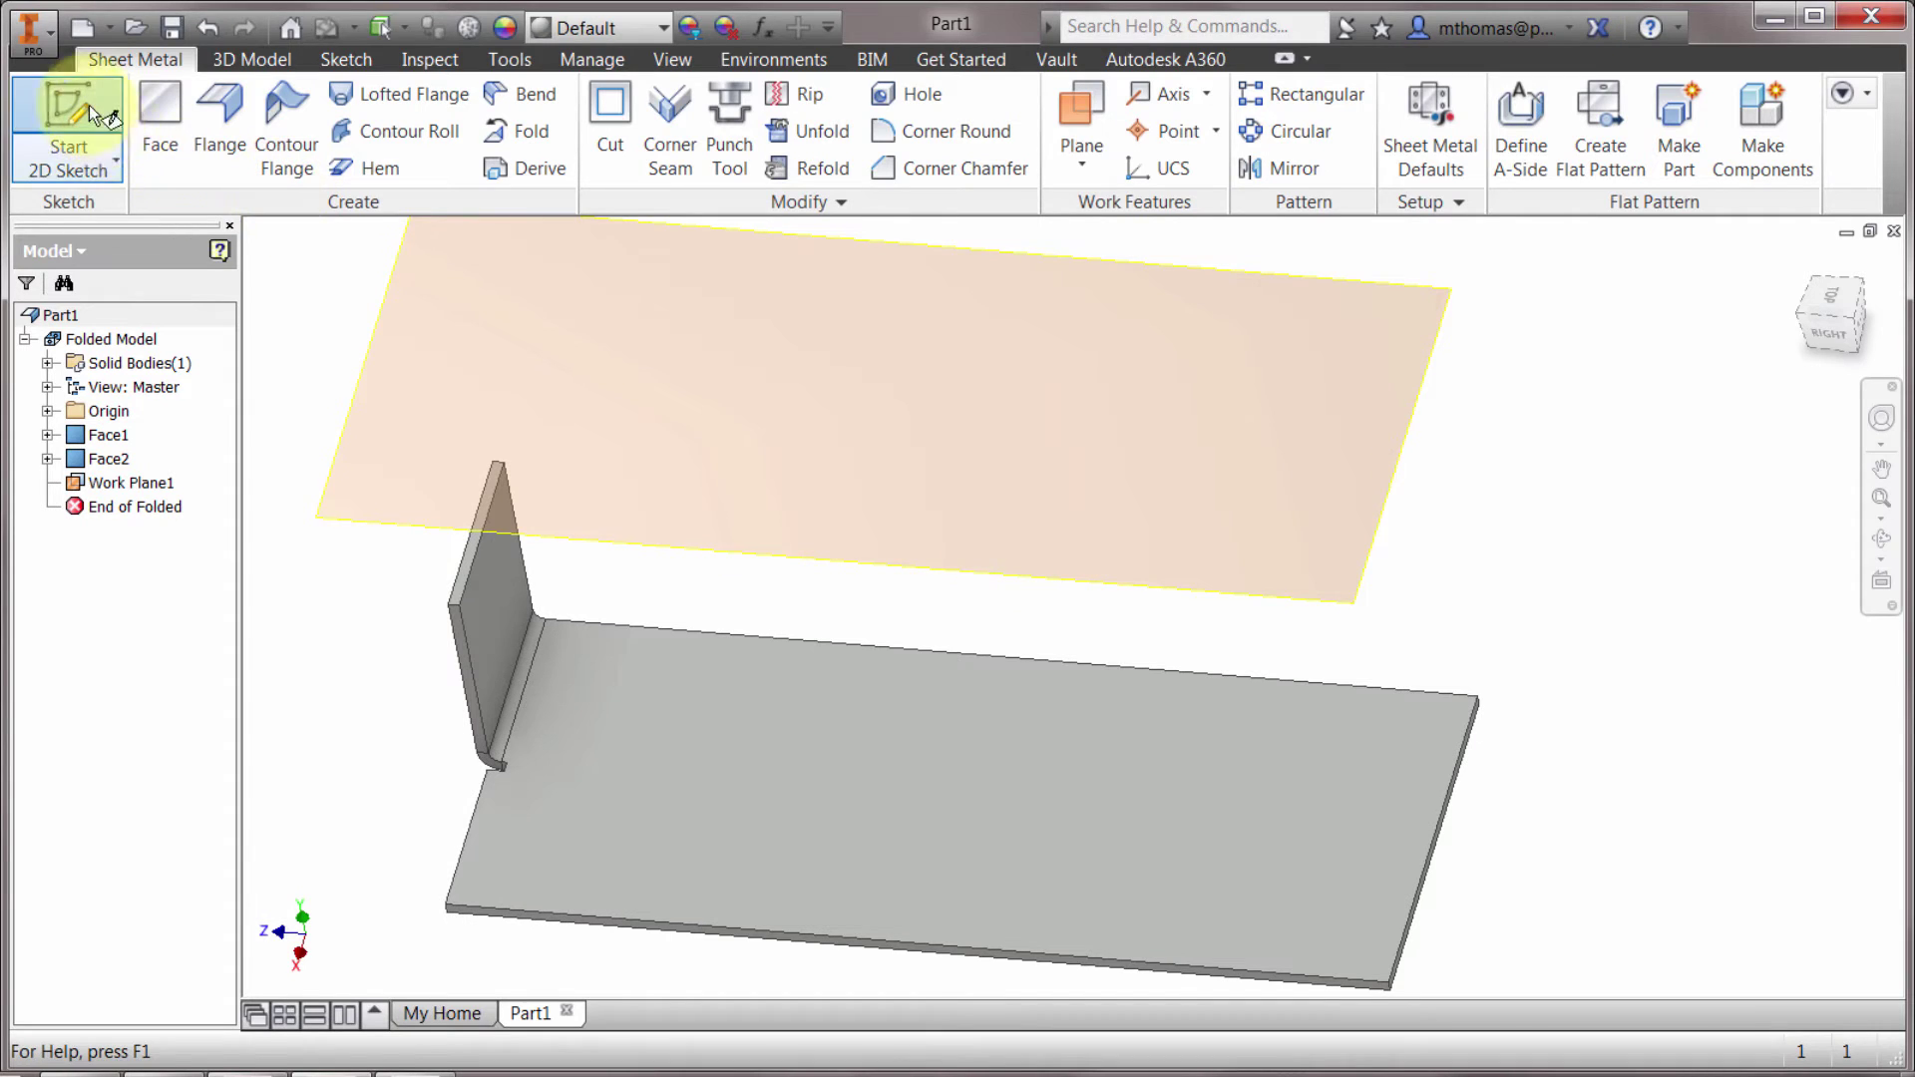
Step: Sketch a rectangle on Work Plane1 and finish Sketch3
{"action": "left_click", "coordinate": [70, 124]}
{"action": "left_click", "coordinate": [738, 533]}
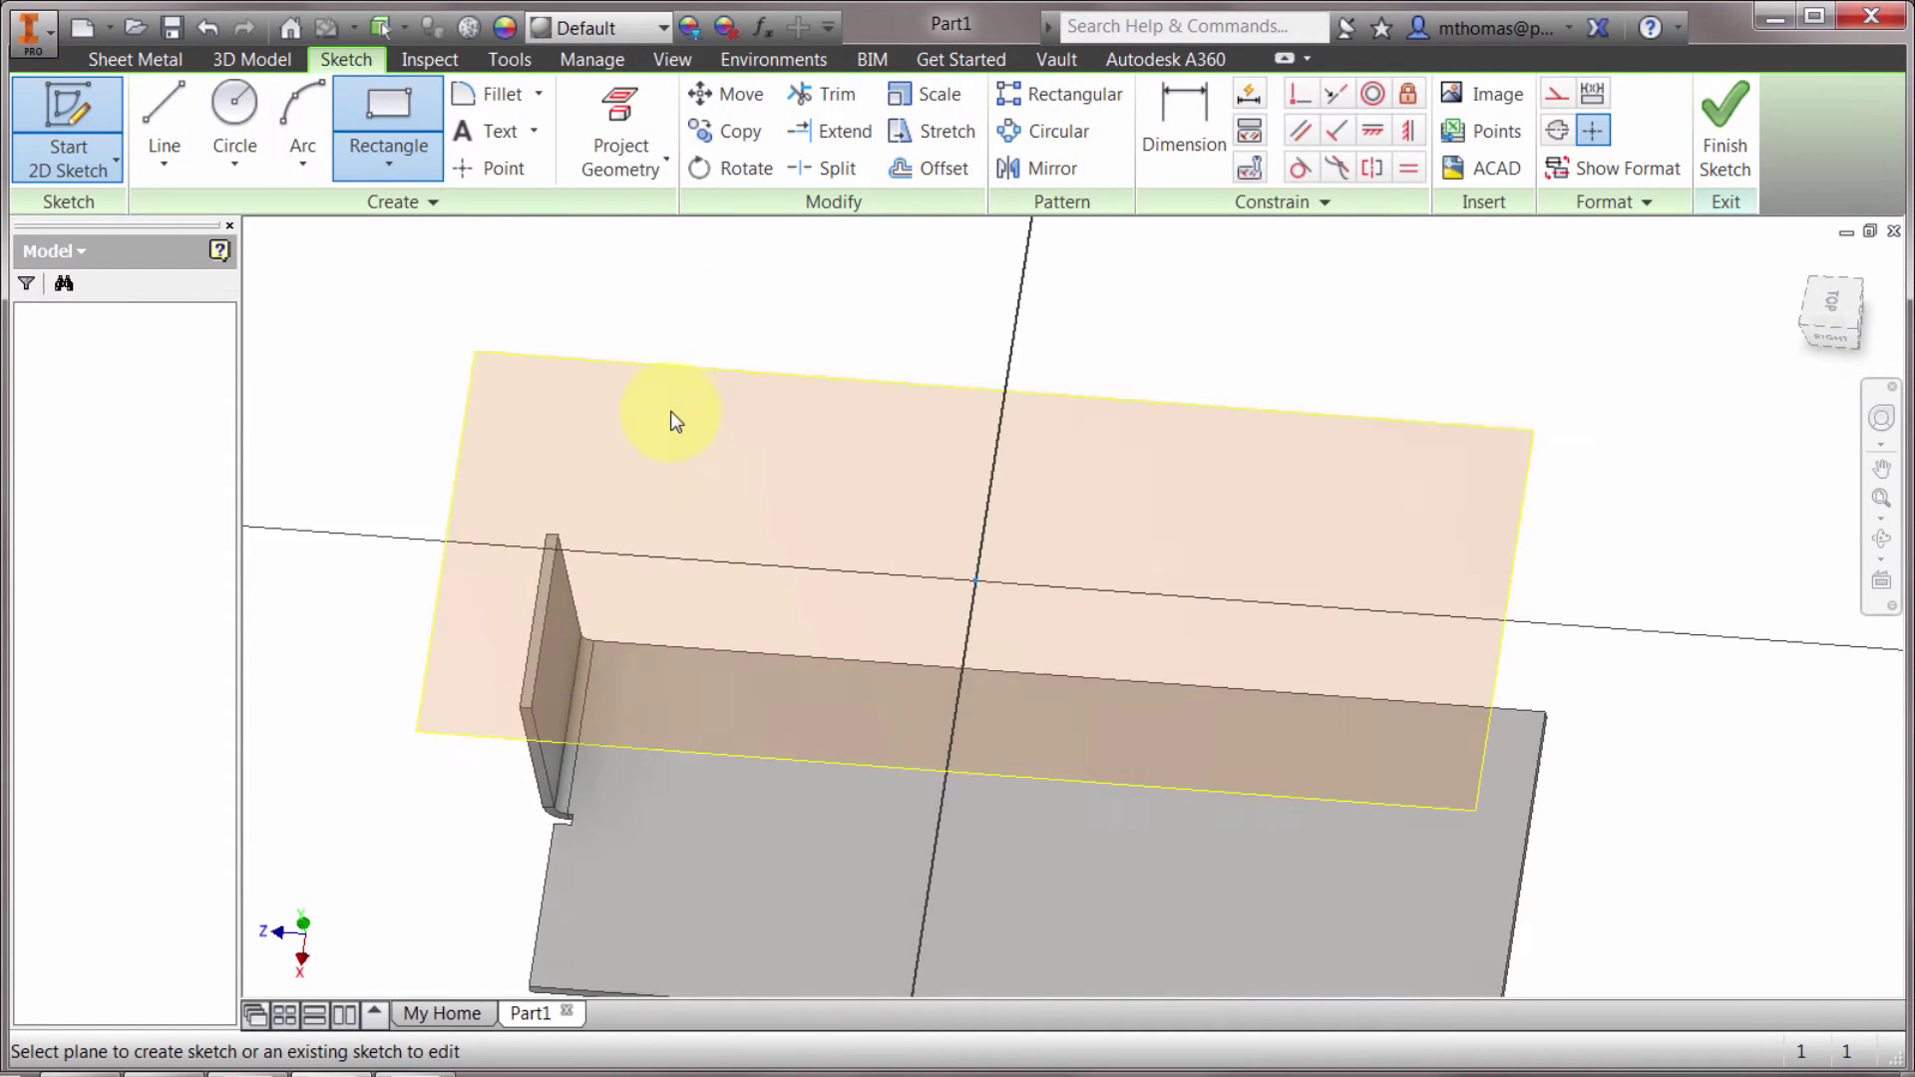
{"action": "left_click", "coordinate": [388, 125]}
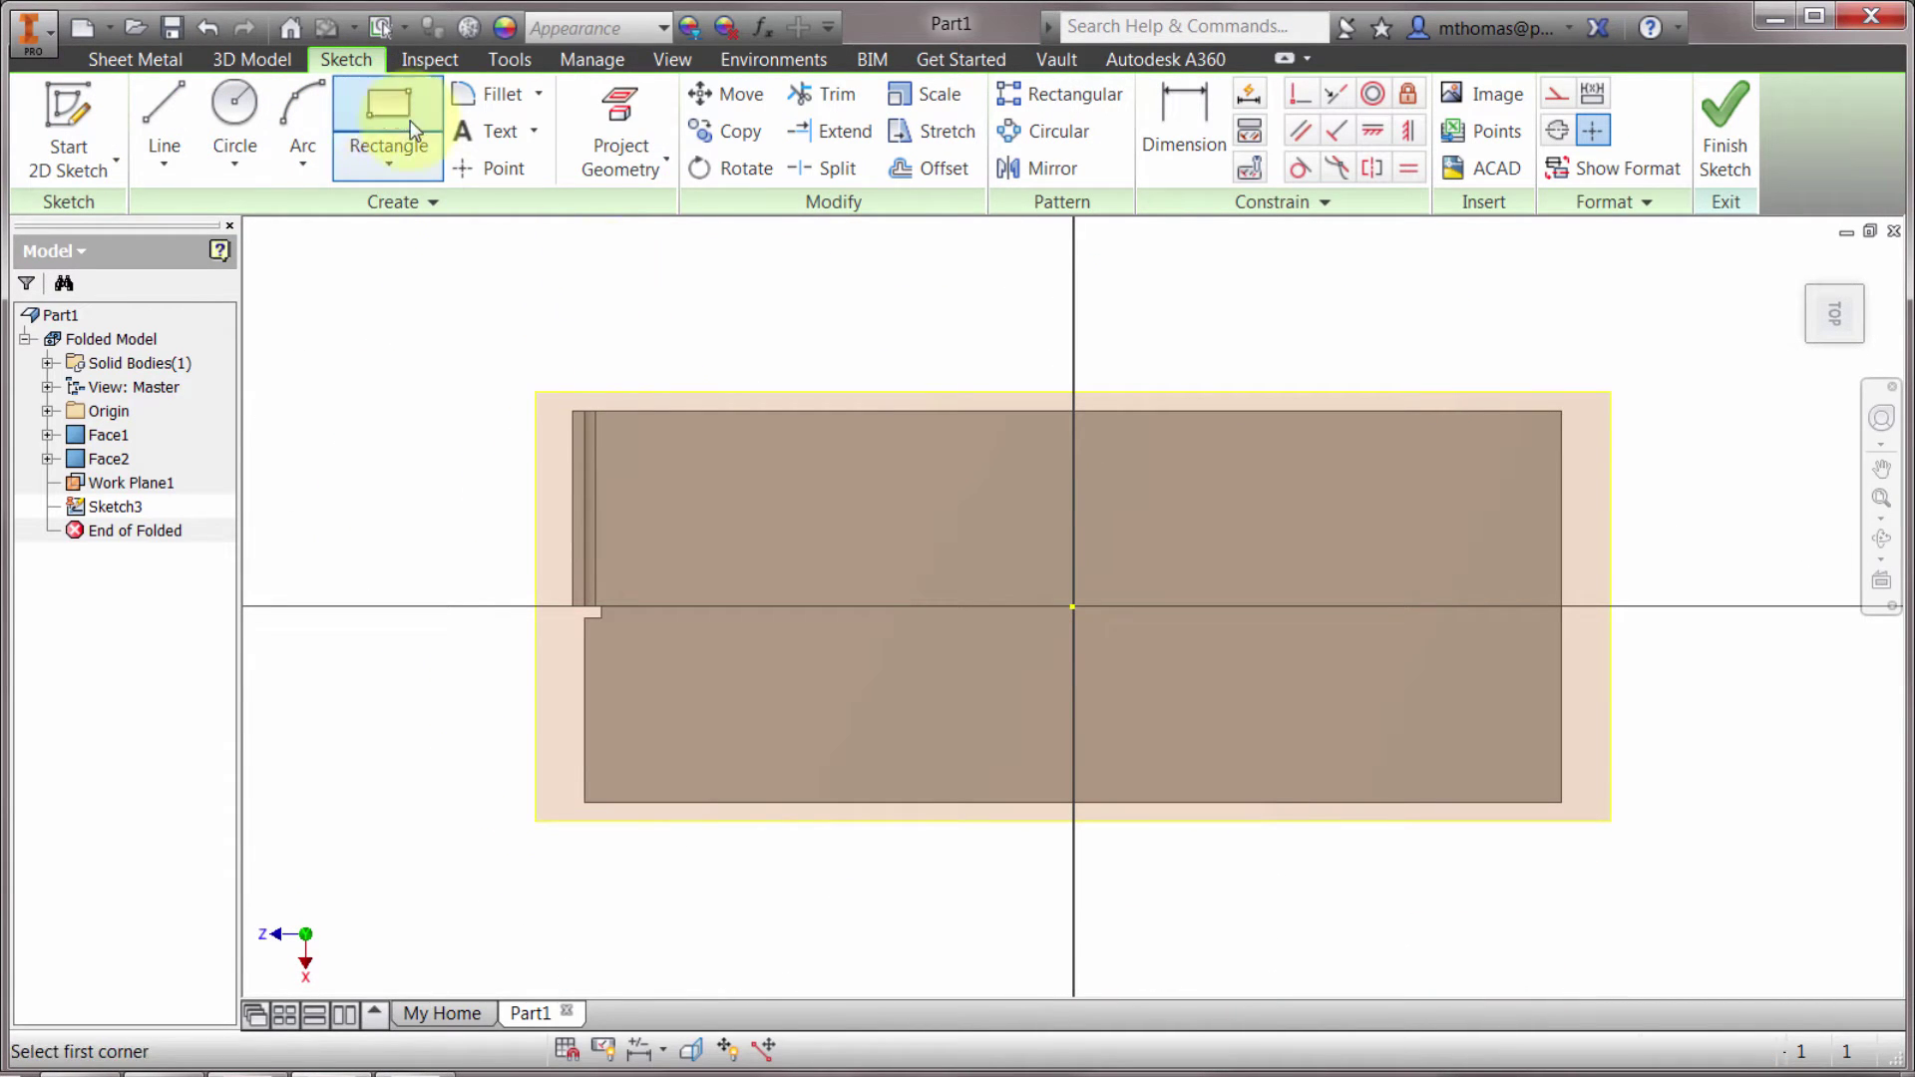
{"action": "left_click", "coordinate": [949, 446]}
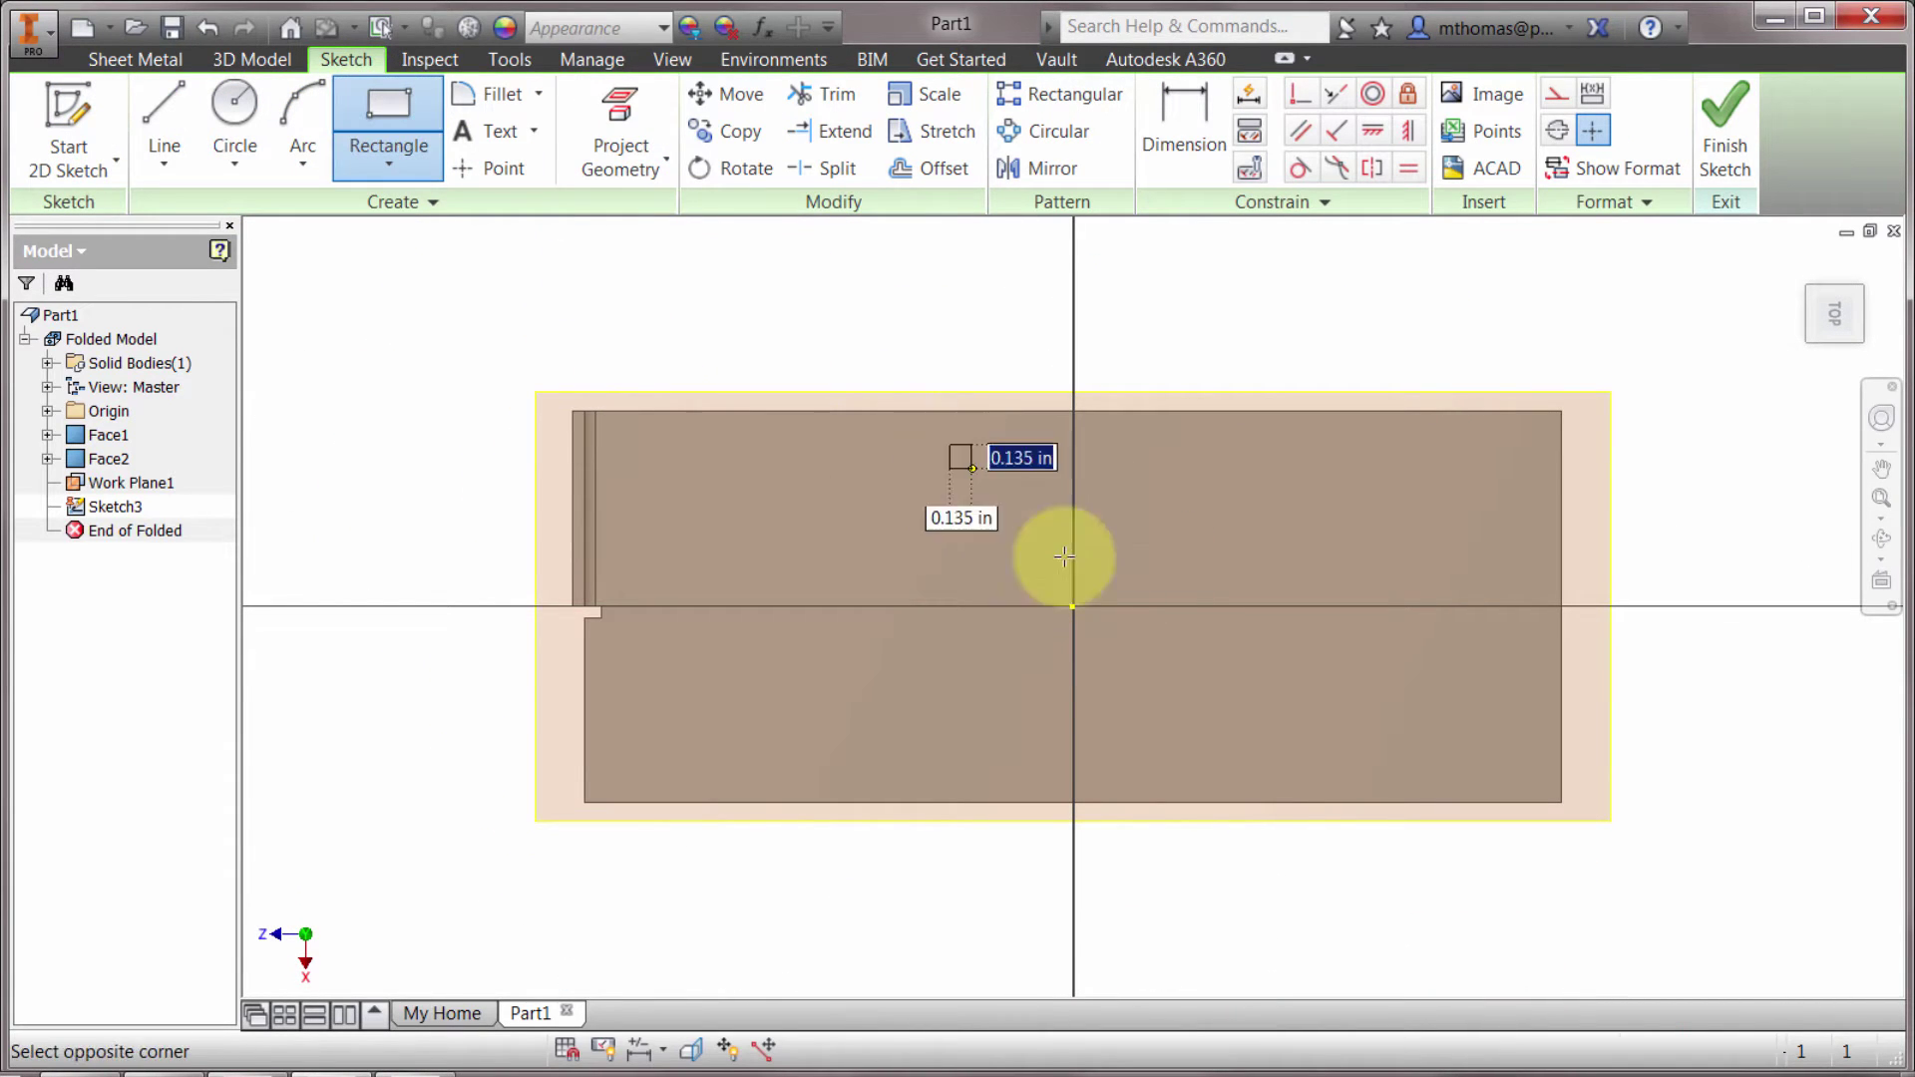
{"action": "left_click", "coordinate": [1520, 791]}
{"action": "left_click", "coordinate": [1724, 130]}
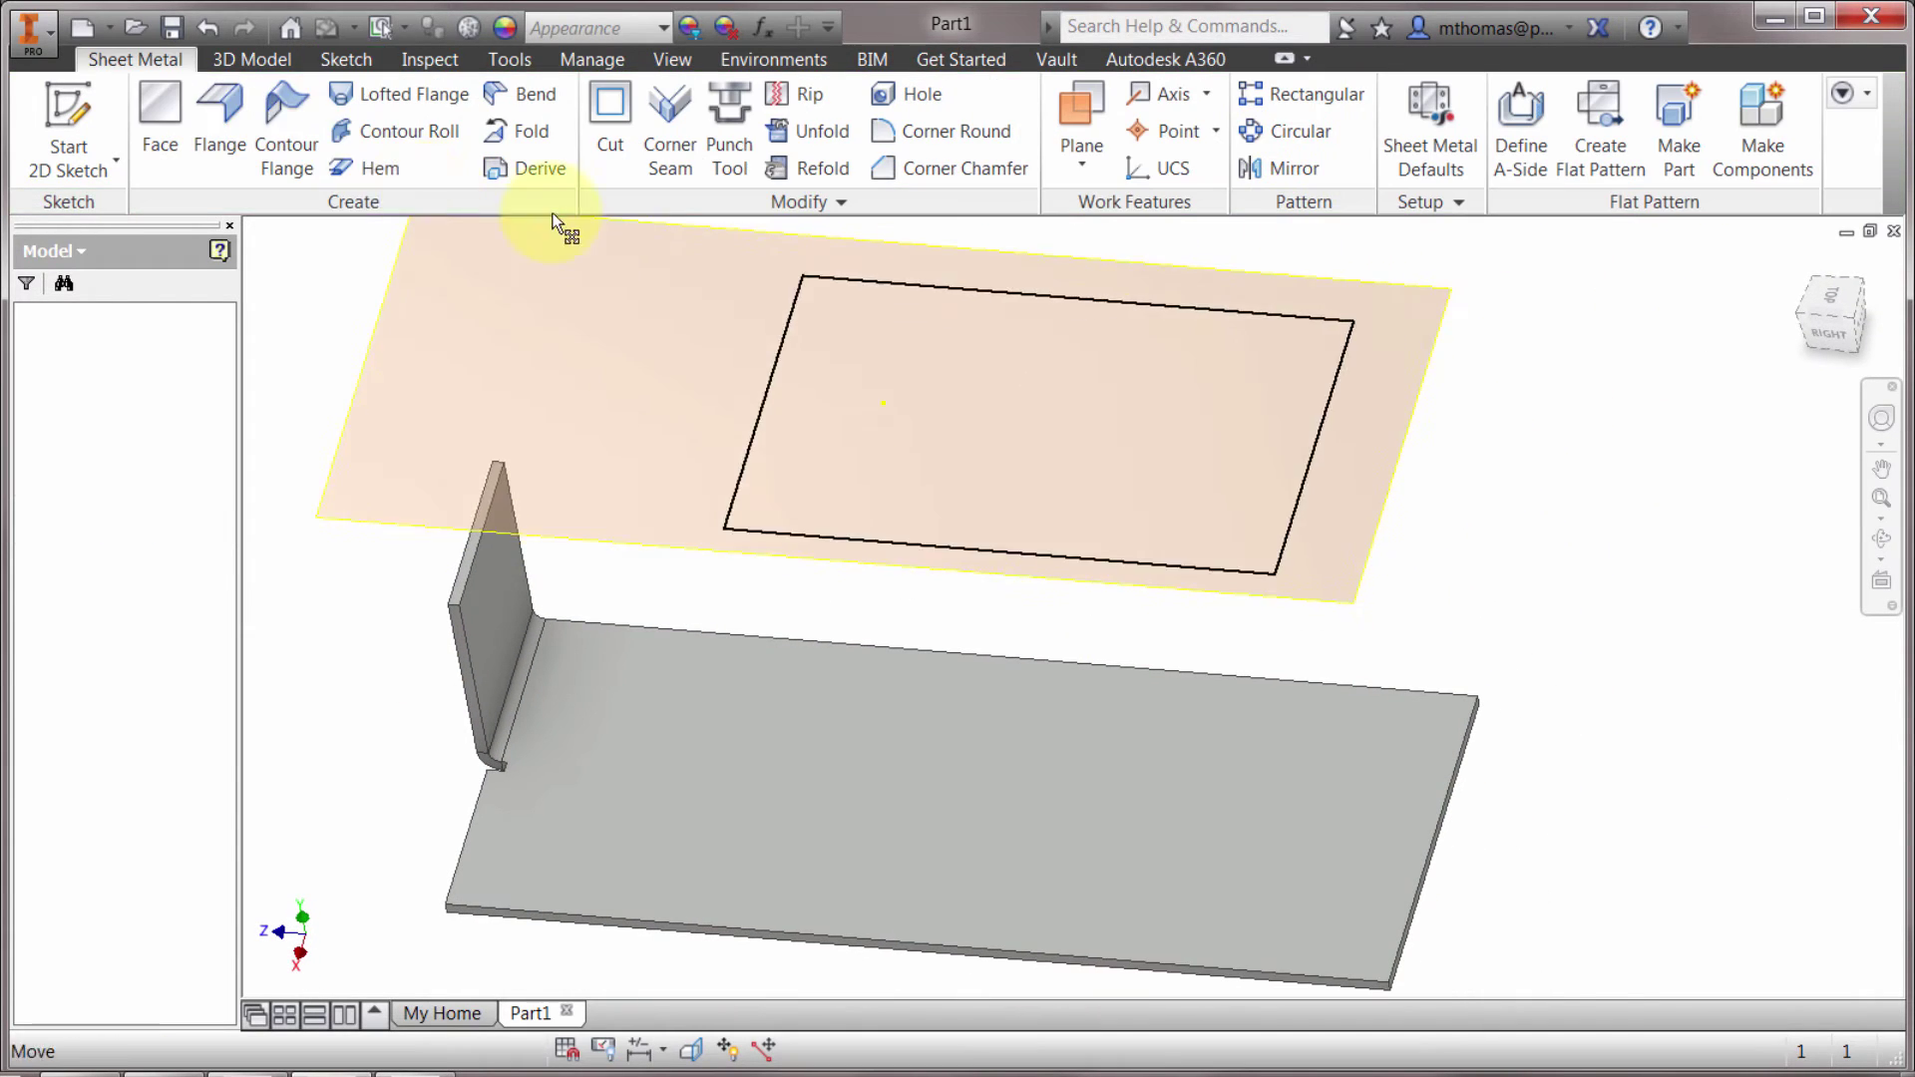
Step: Start a face from Sketch3's rectangle joined to the plate's right edge
{"action": "left_click", "coordinate": [160, 112]}
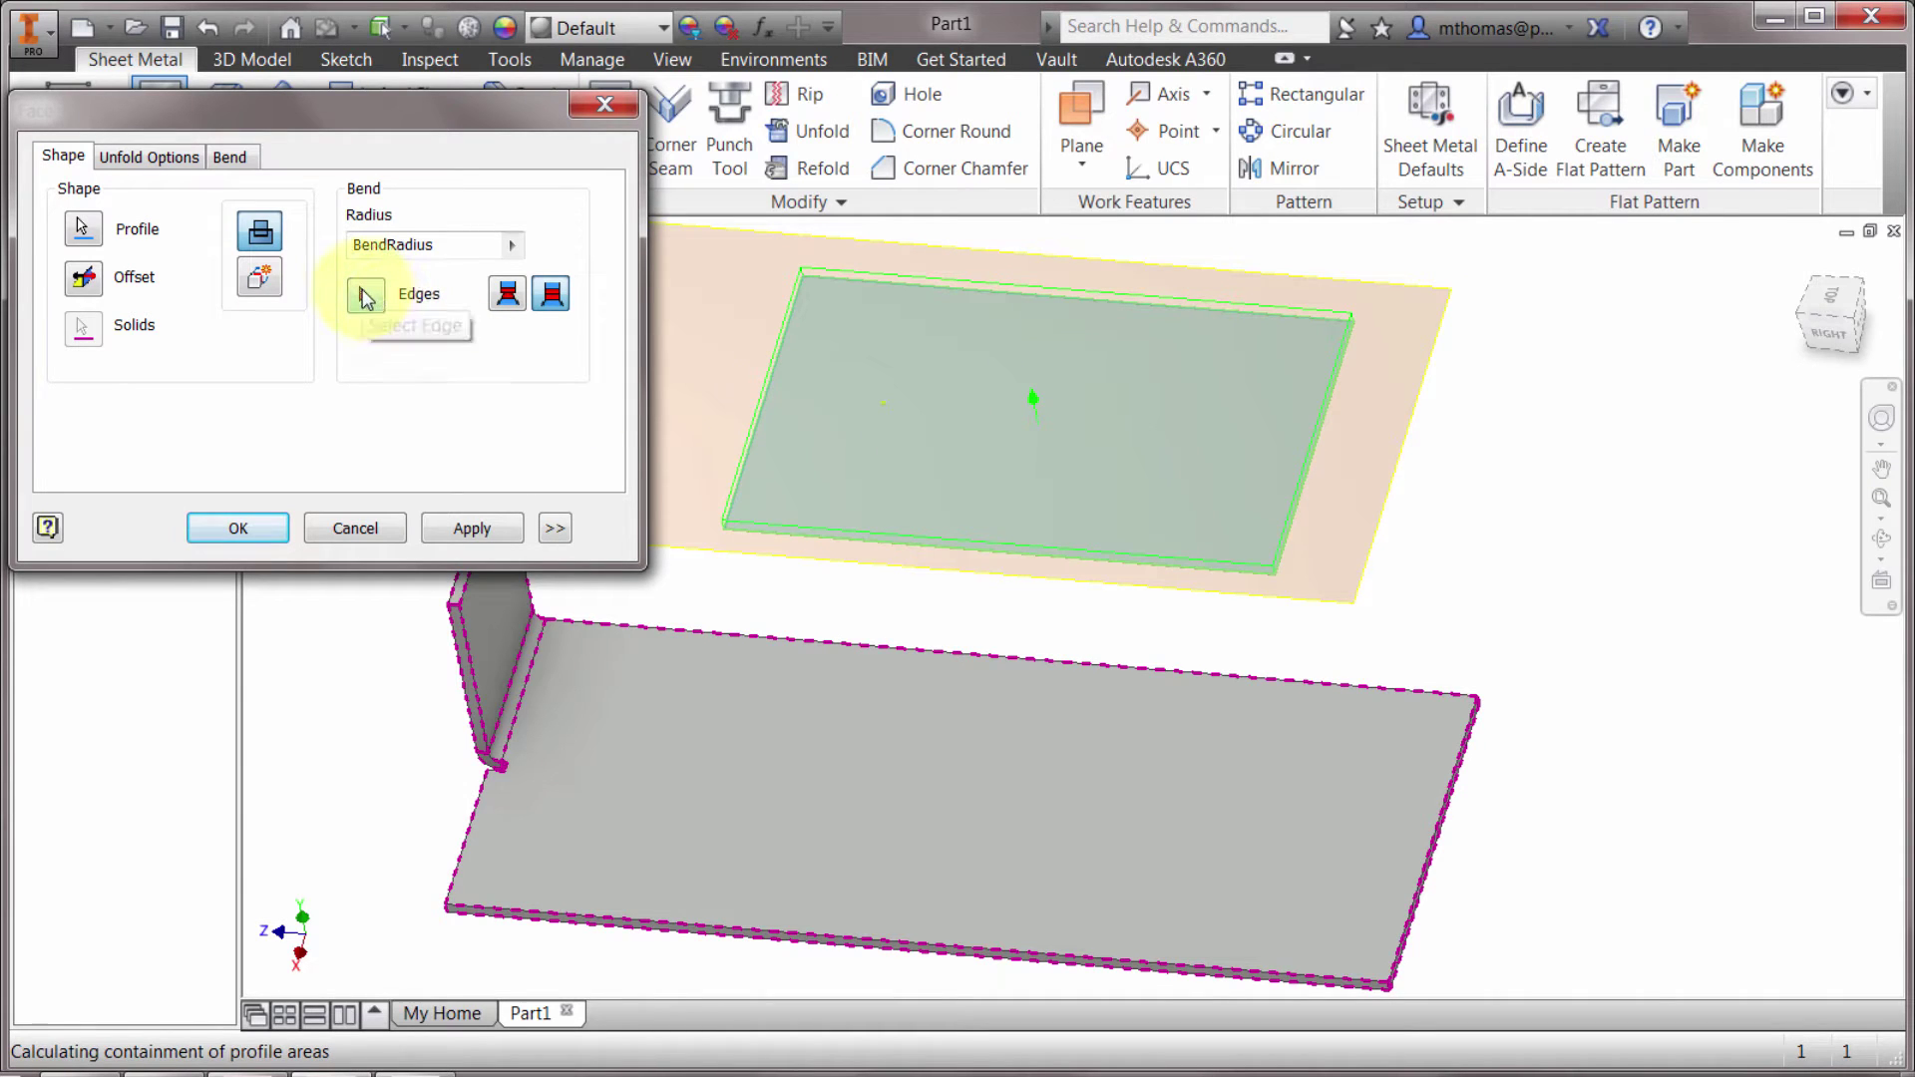
{"action": "left_click", "coordinate": [367, 295]}
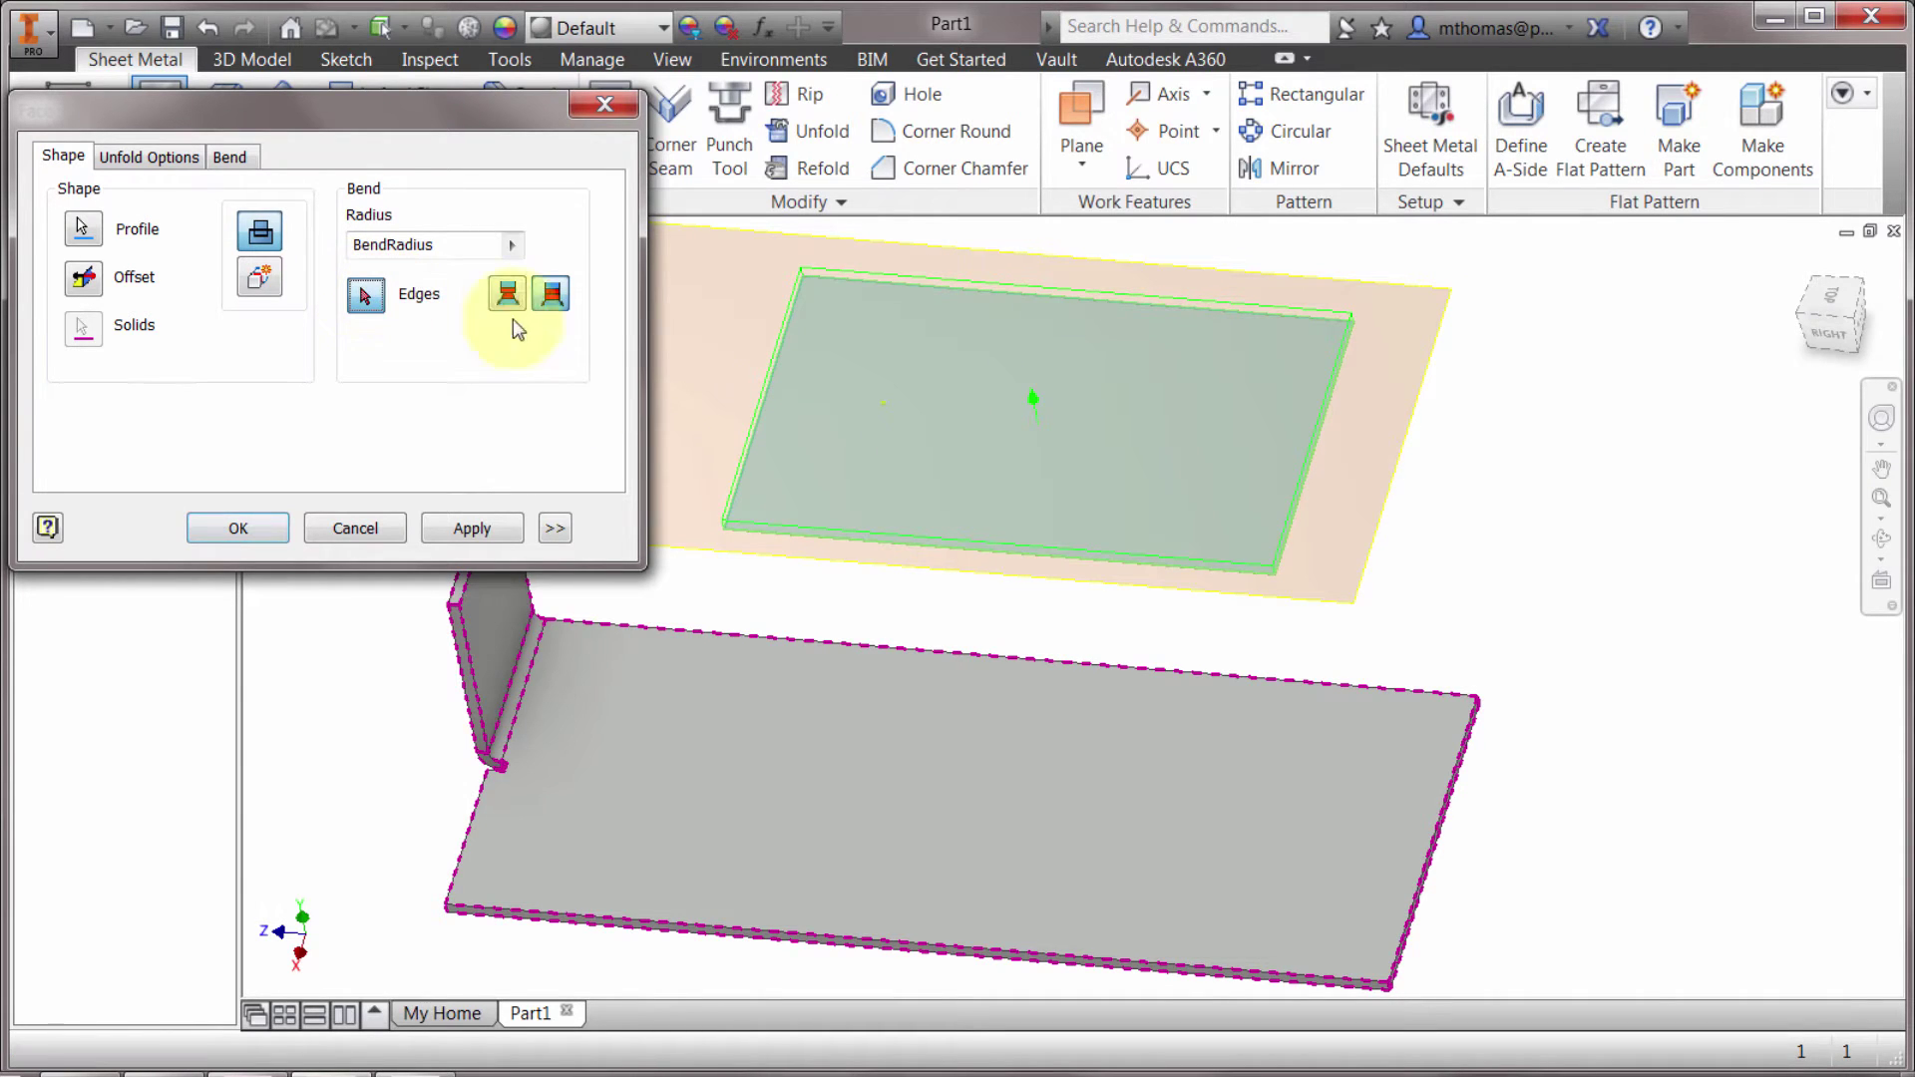
{"action": "left_click", "coordinate": [1454, 790]}
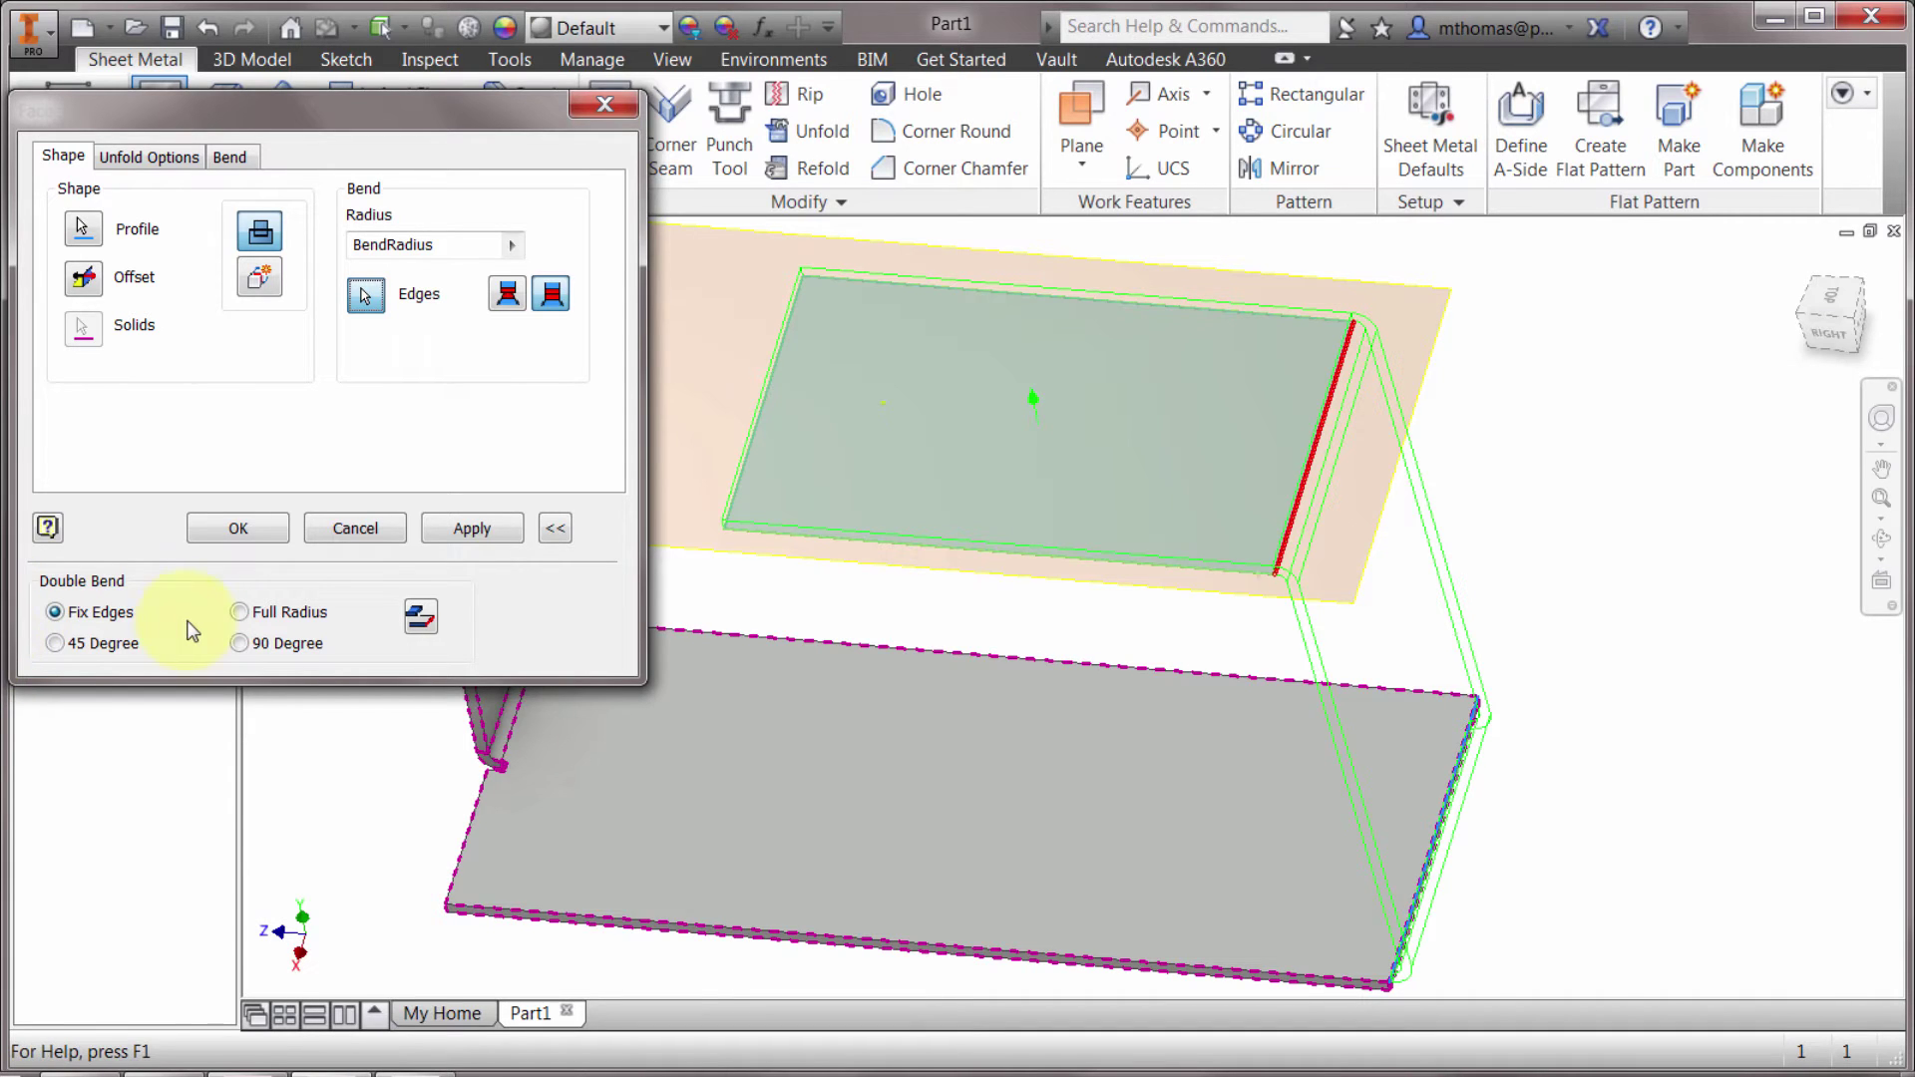
Step: Try the 45 Degree, Full Radius and flipped double bend options, settling on 90 Degree
{"action": "left_click", "coordinate": [111, 645]}
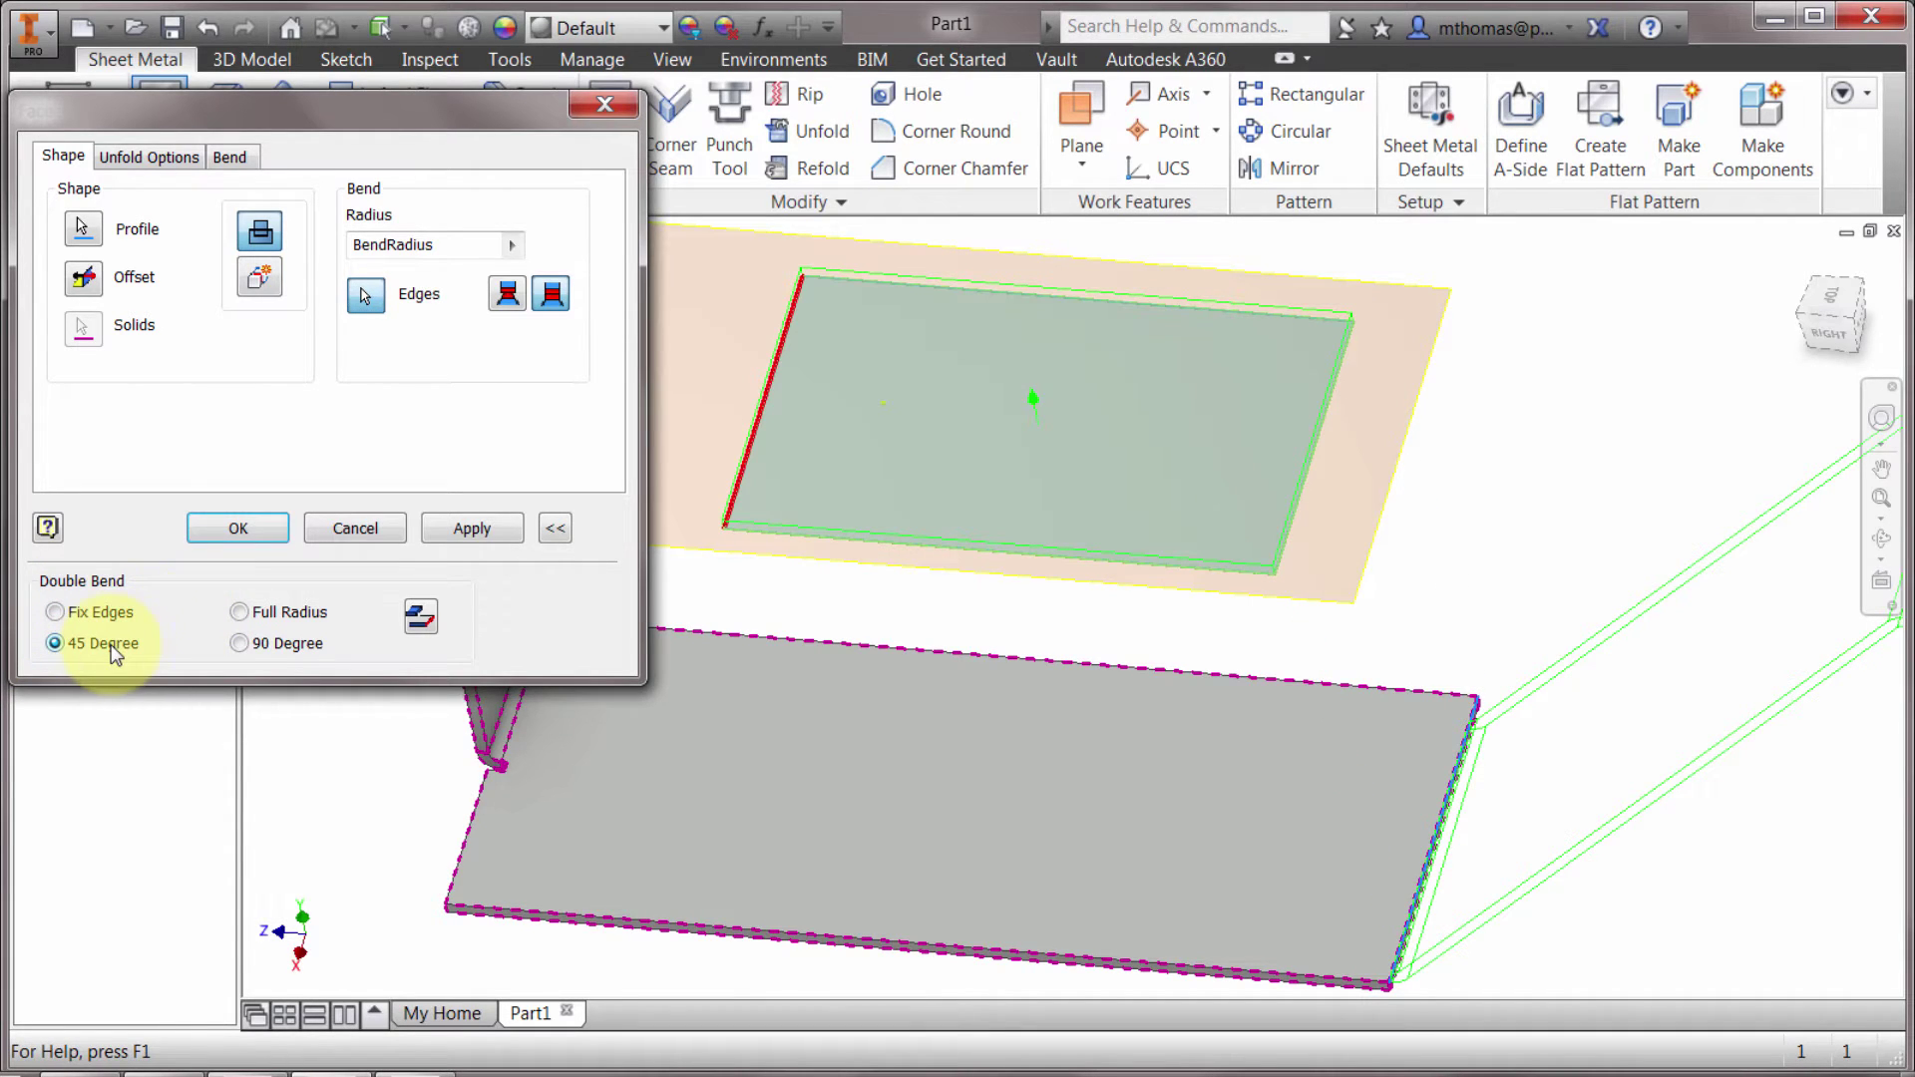
{"action": "left_click", "coordinate": [274, 645]}
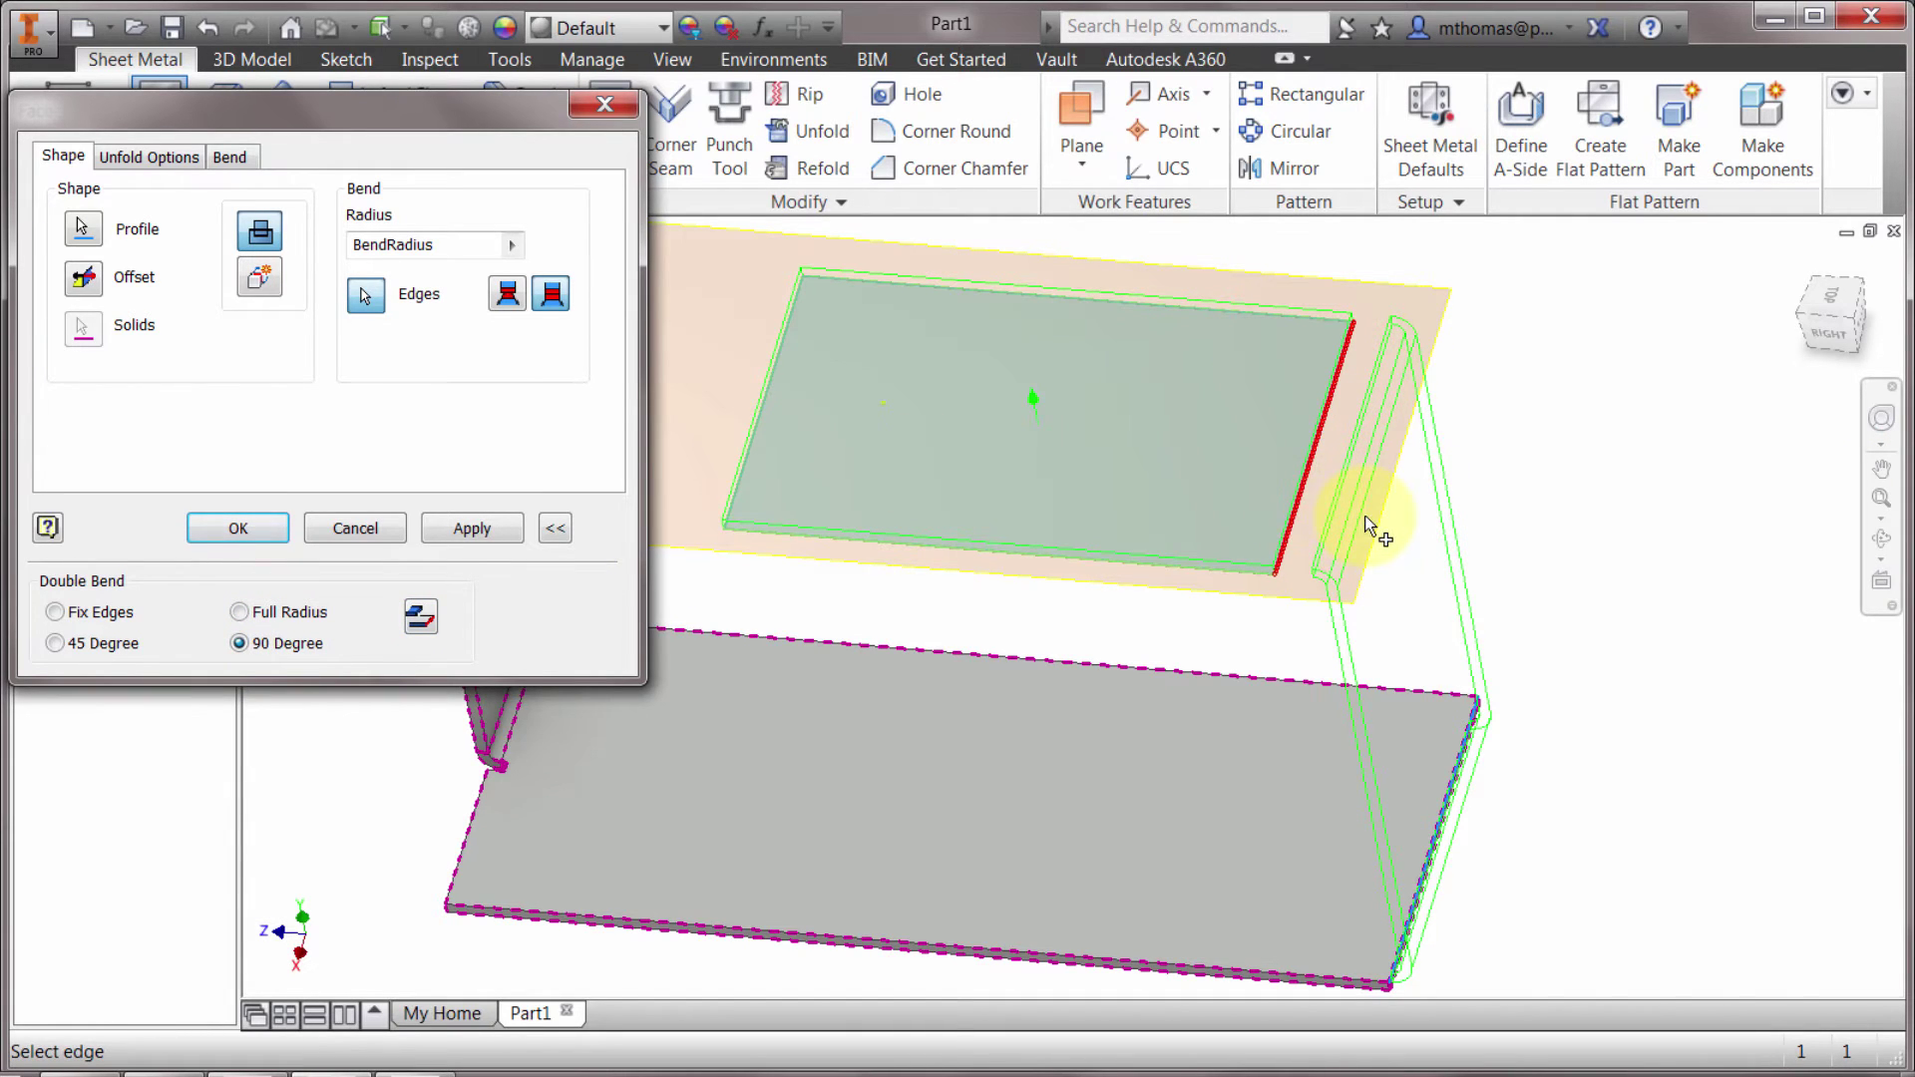
{"action": "left_click", "coordinate": [284, 612]}
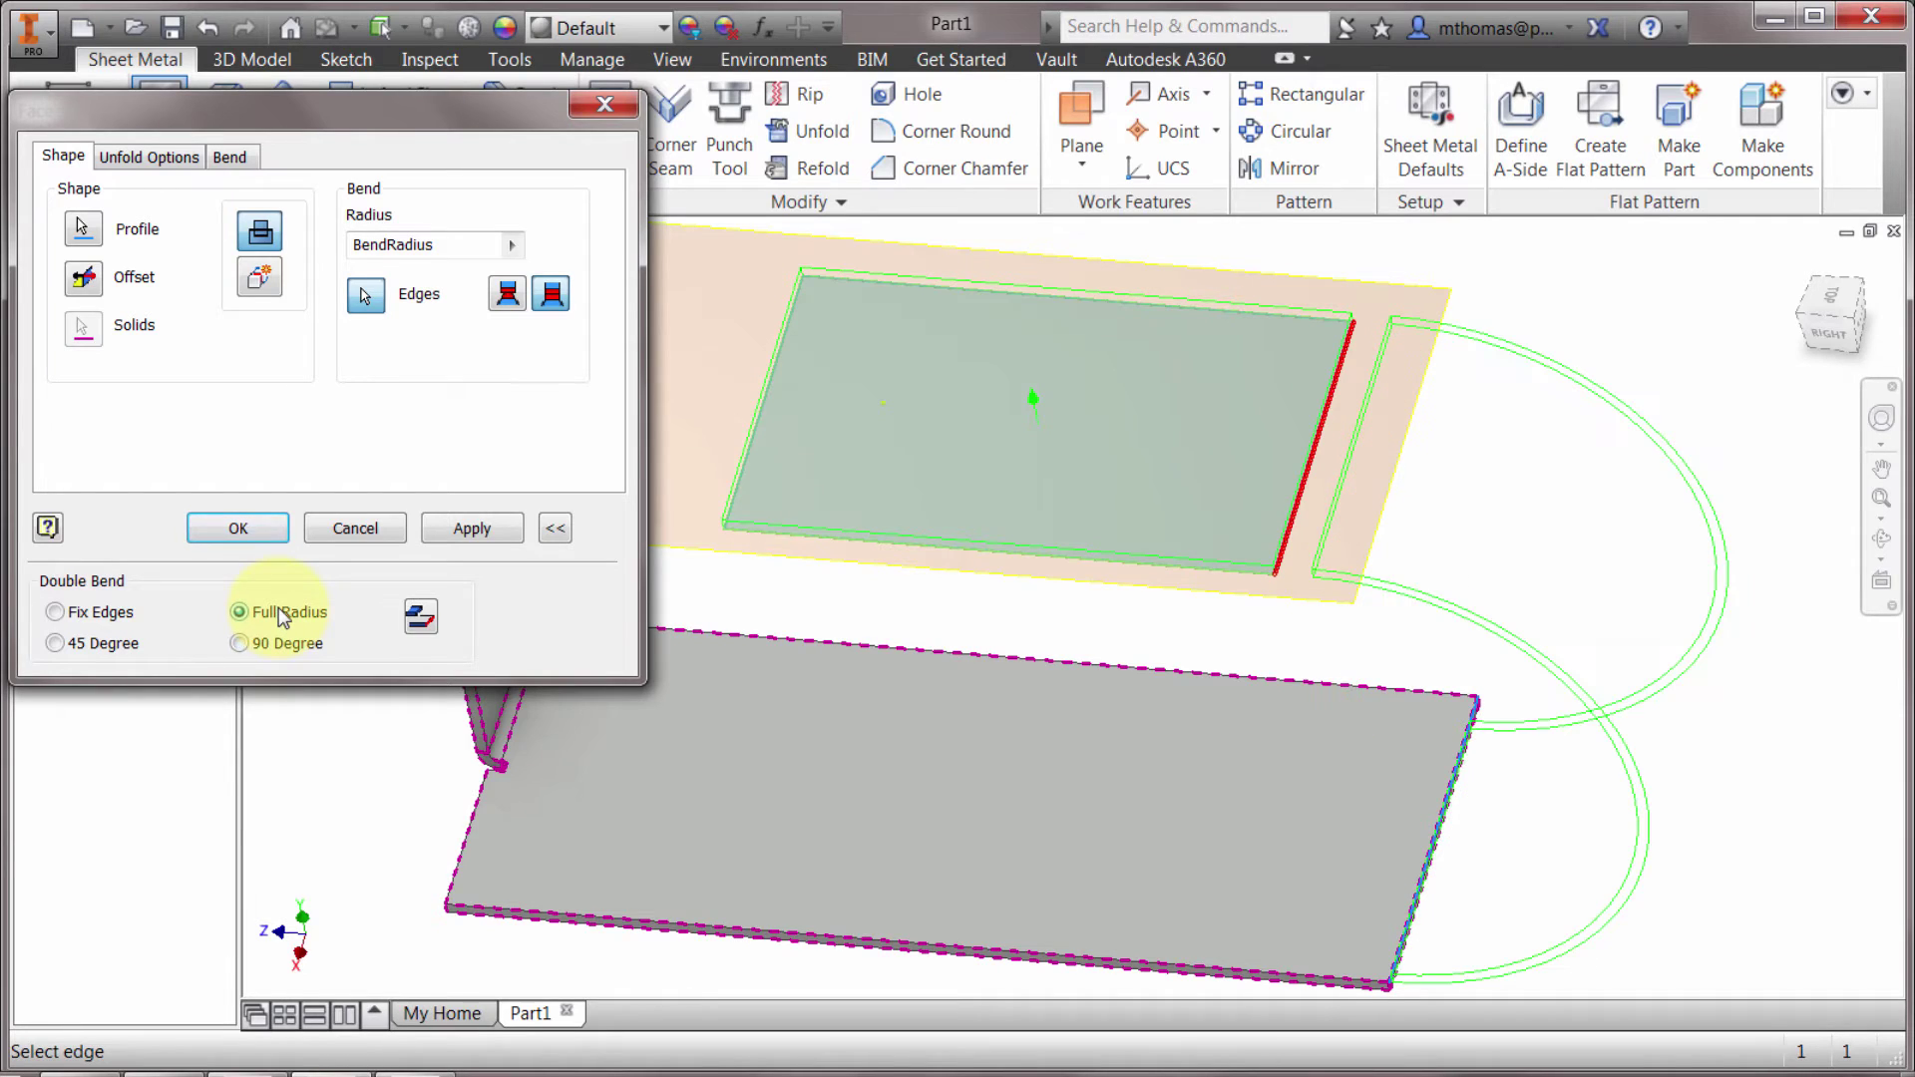
{"action": "left_click", "coordinate": [420, 617]}
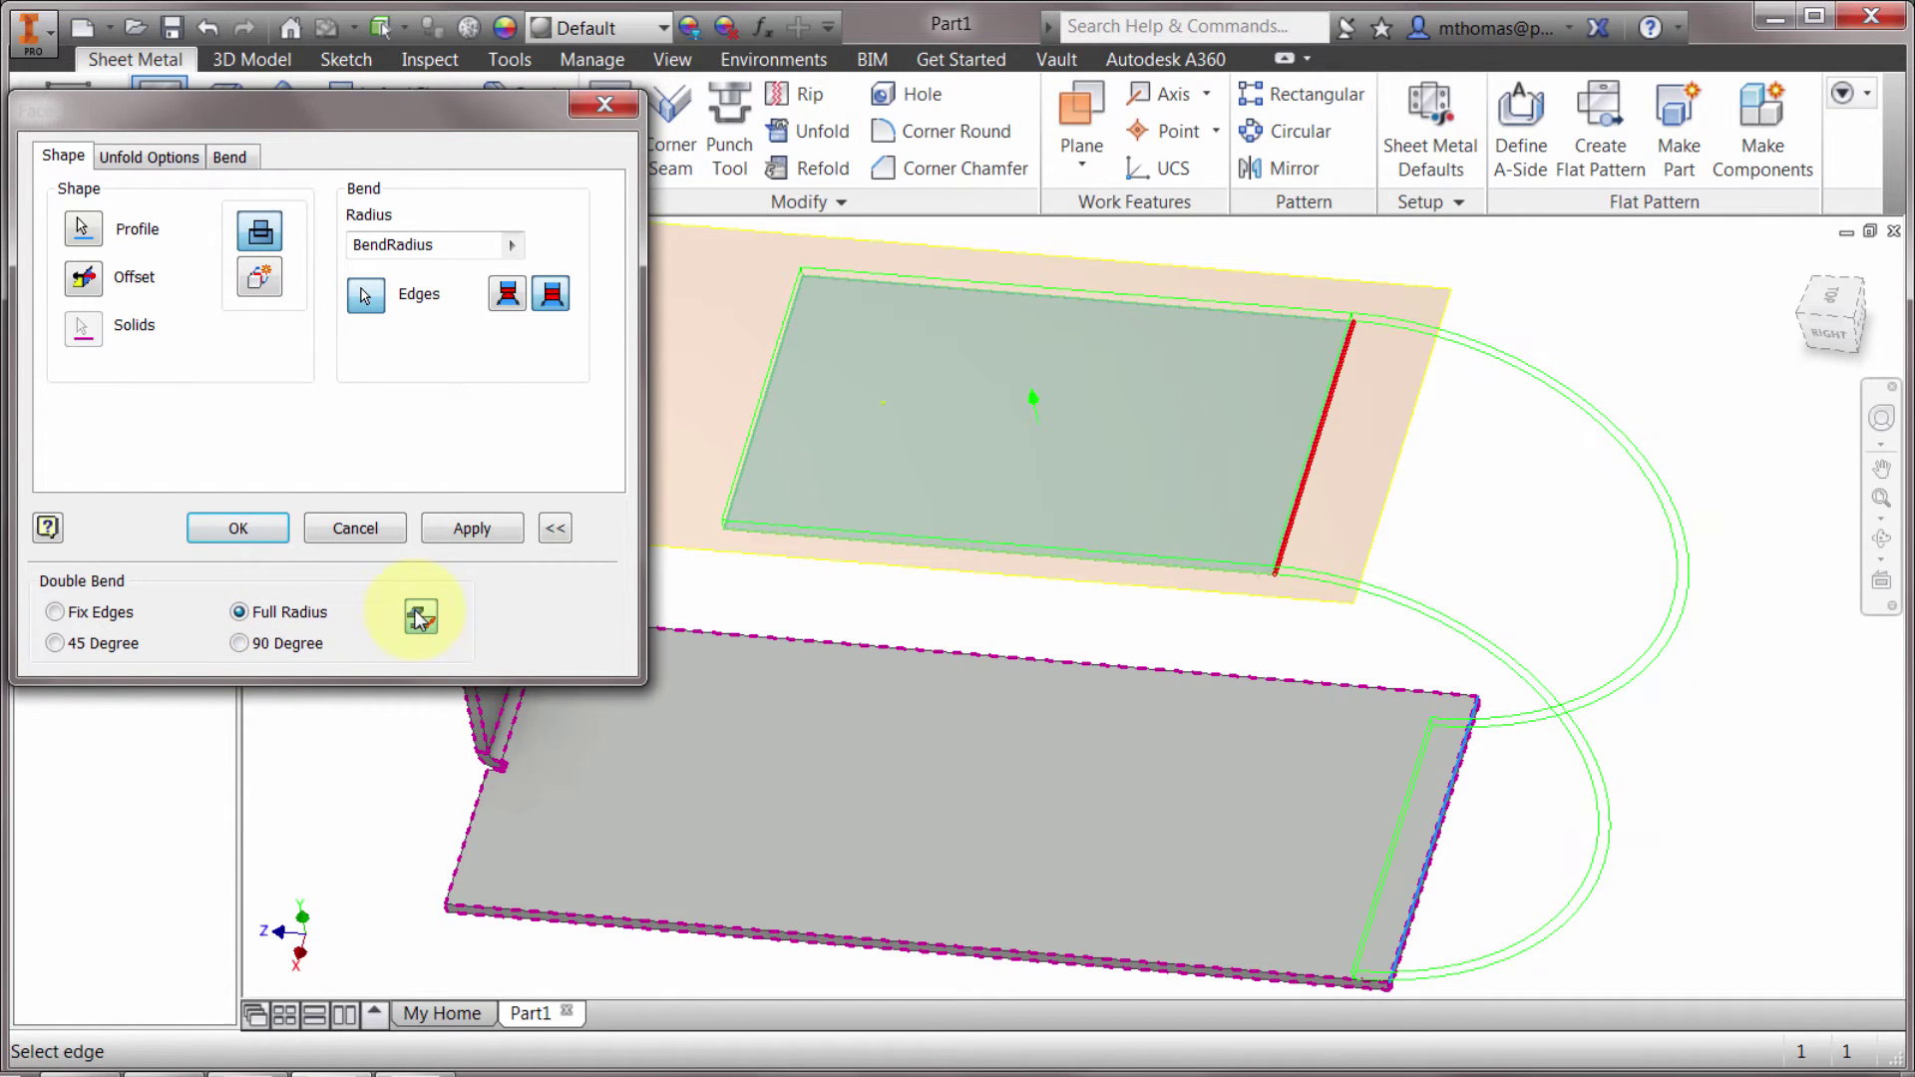
{"action": "left_click", "coordinate": [420, 617]}
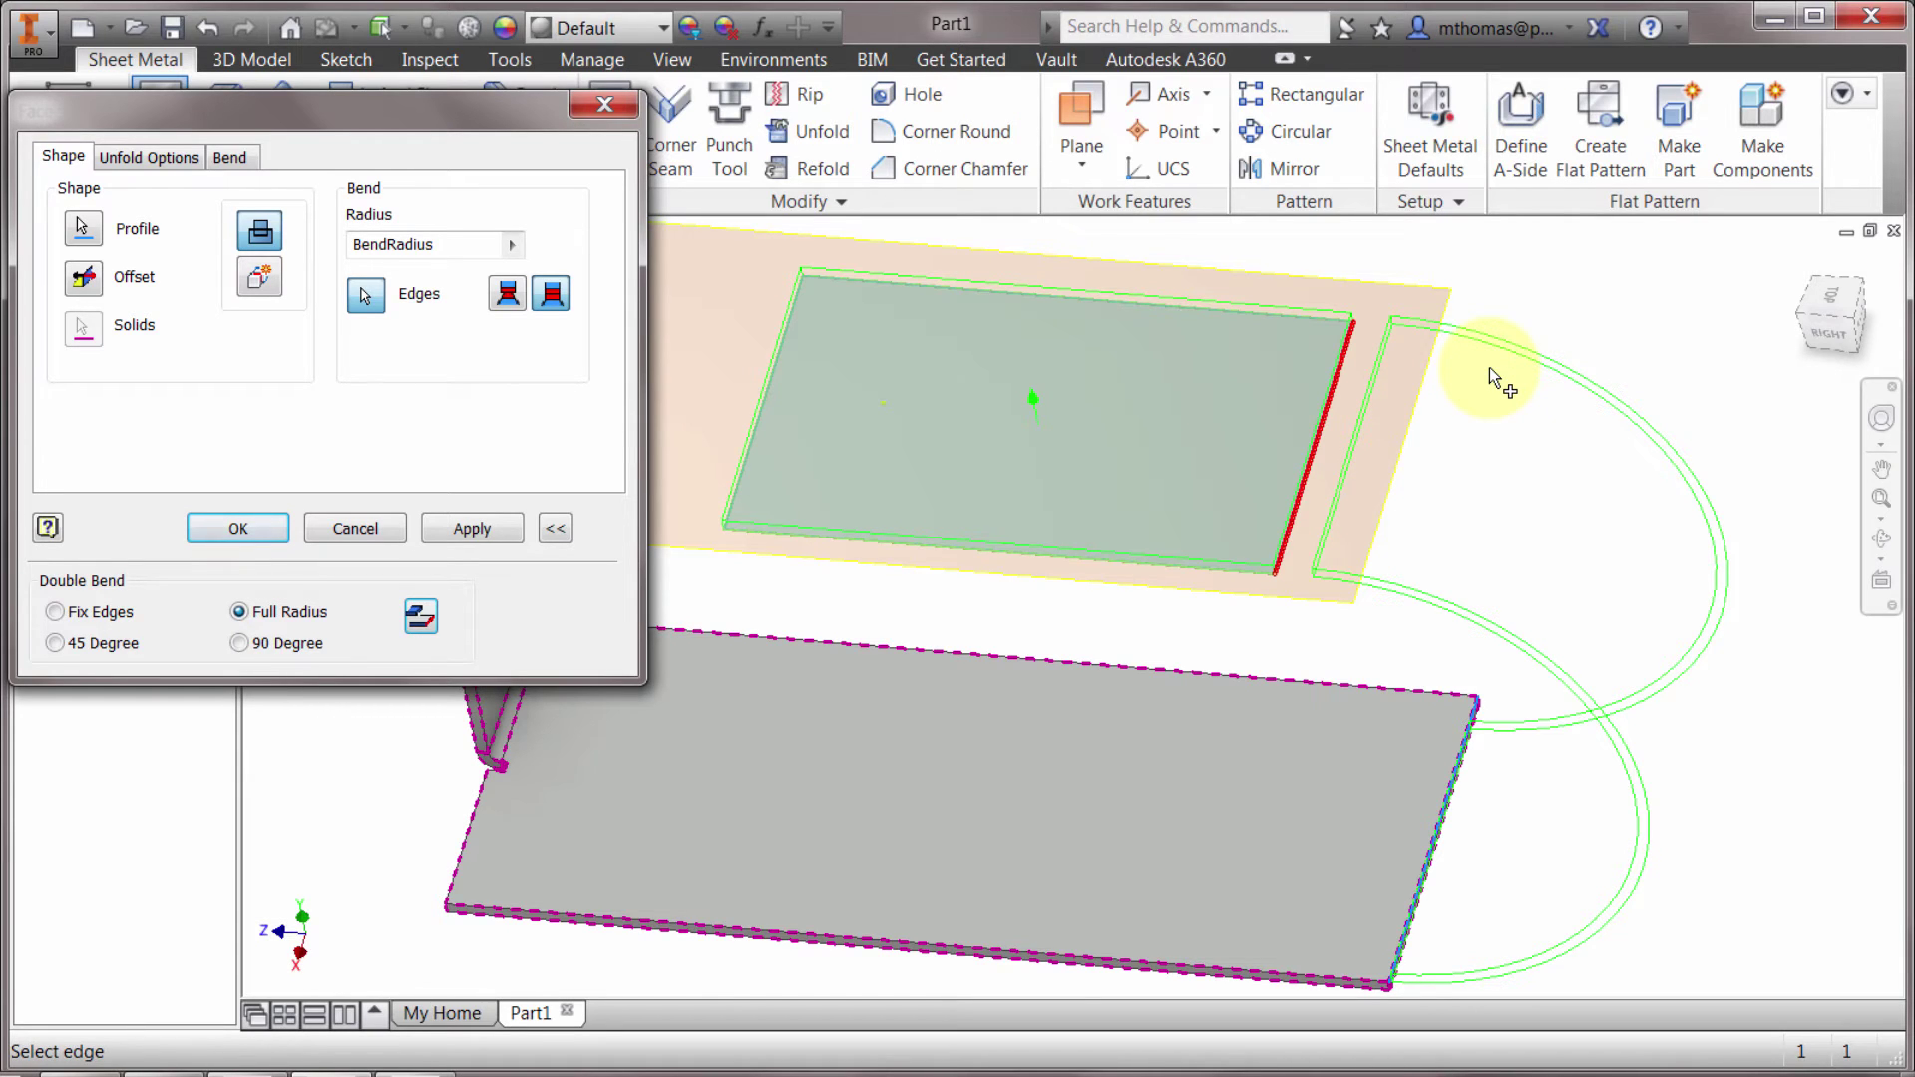
{"action": "left_click", "coordinate": [420, 617]}
{"action": "left_click", "coordinate": [420, 617]}
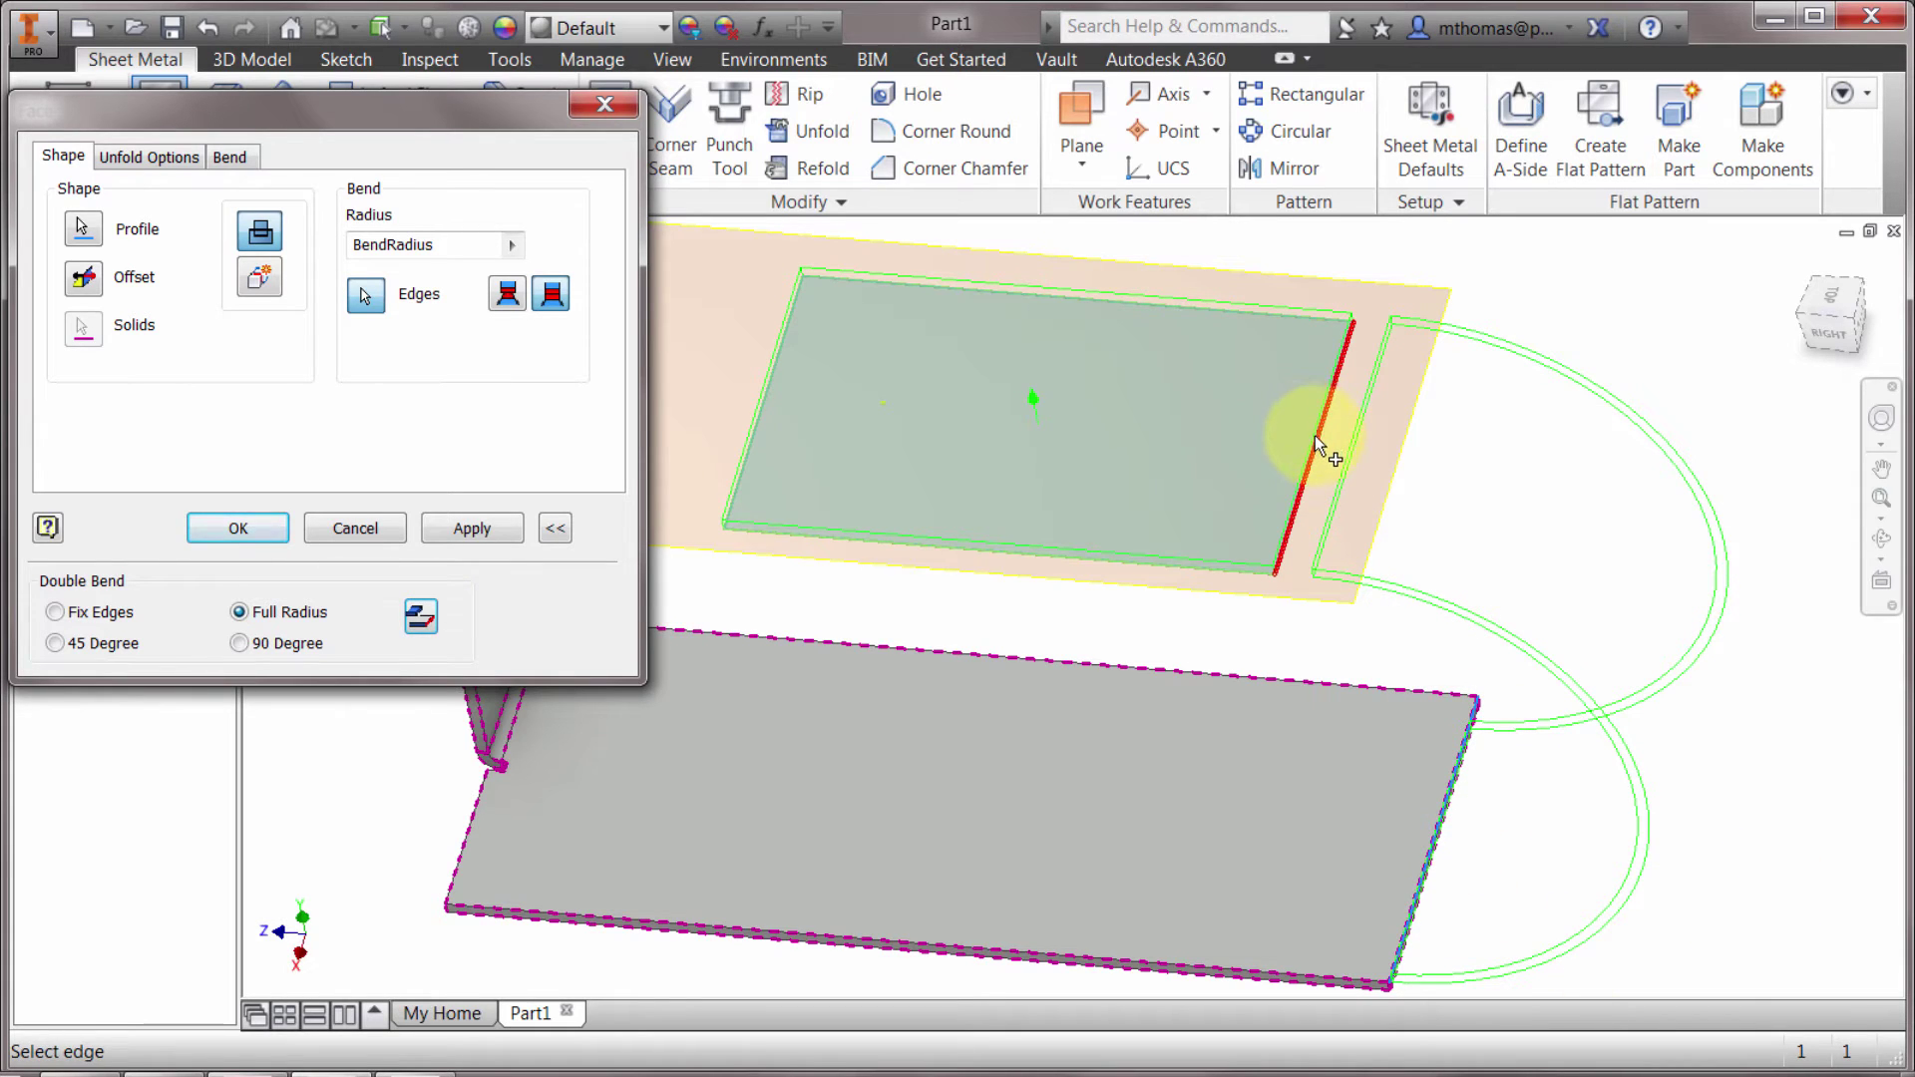
{"action": "left_click", "coordinate": [419, 618]}
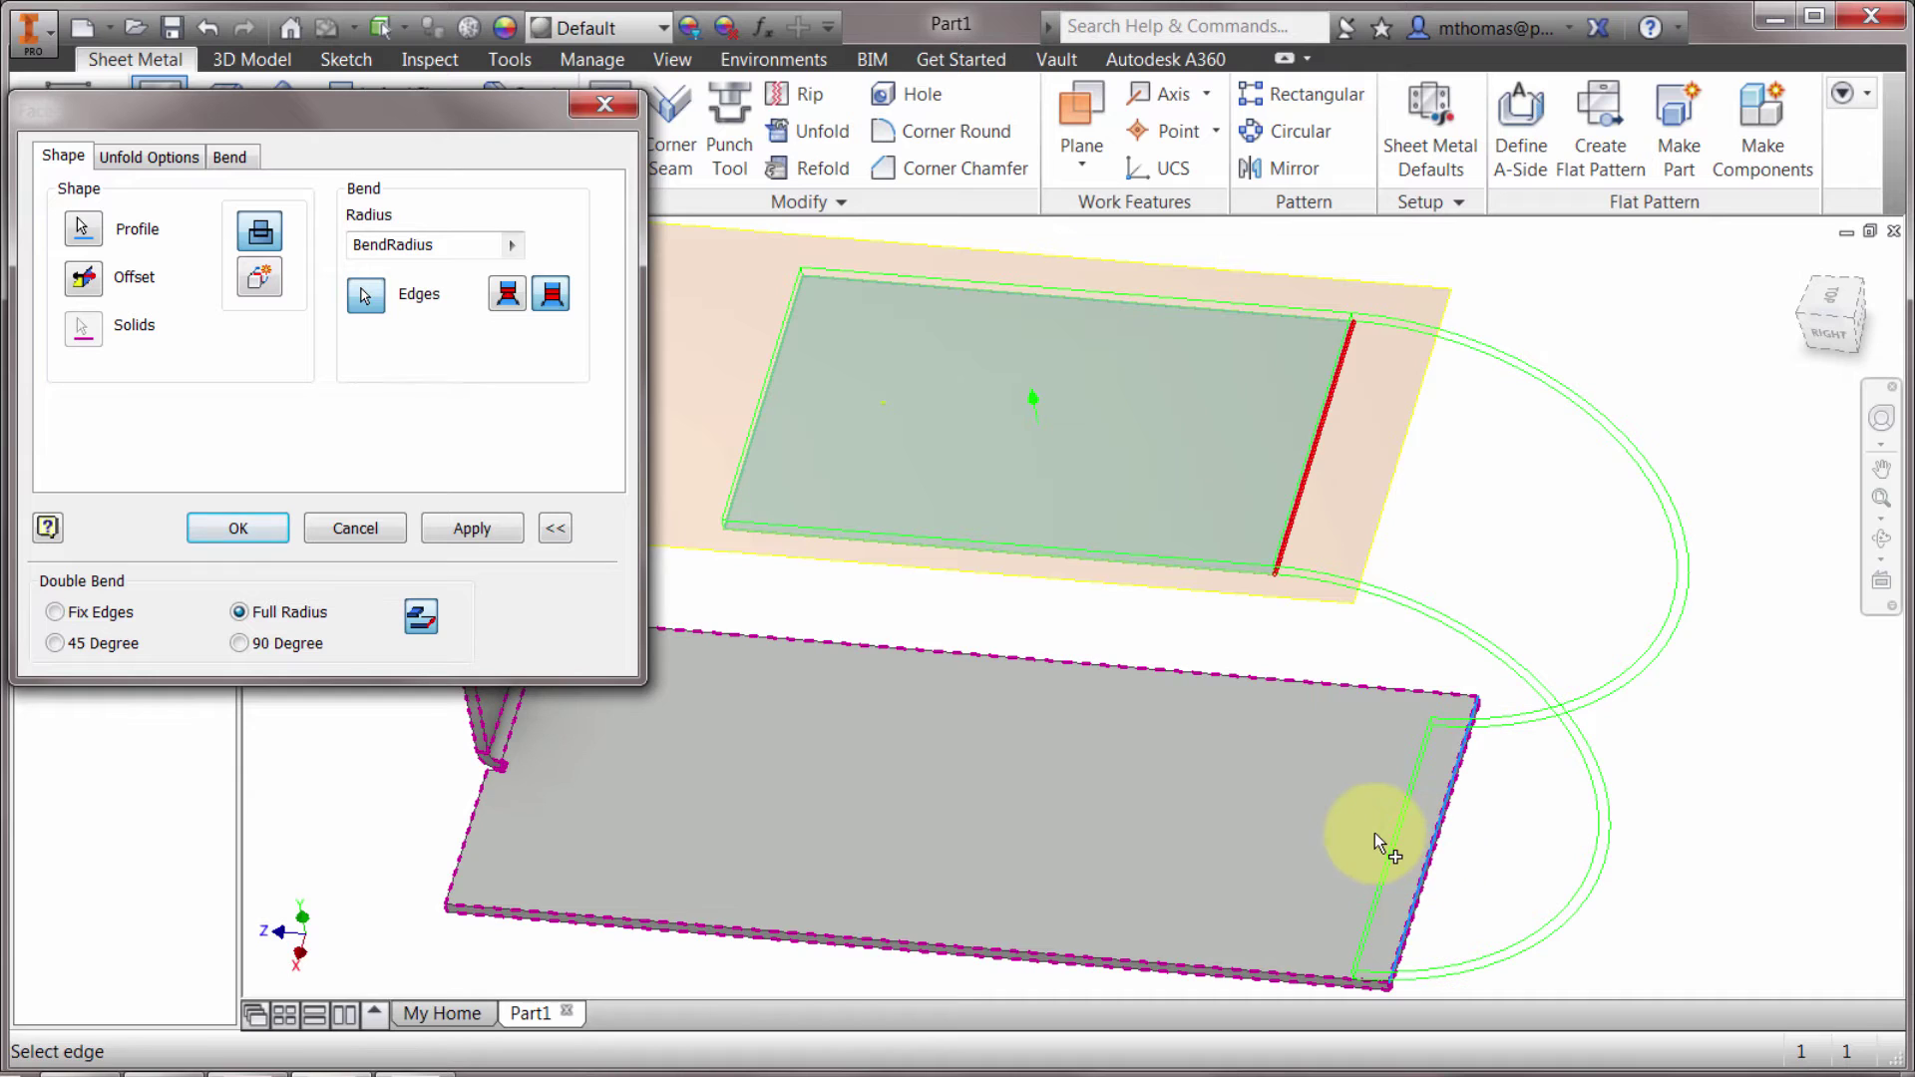
{"action": "left_click", "coordinate": [421, 623]}
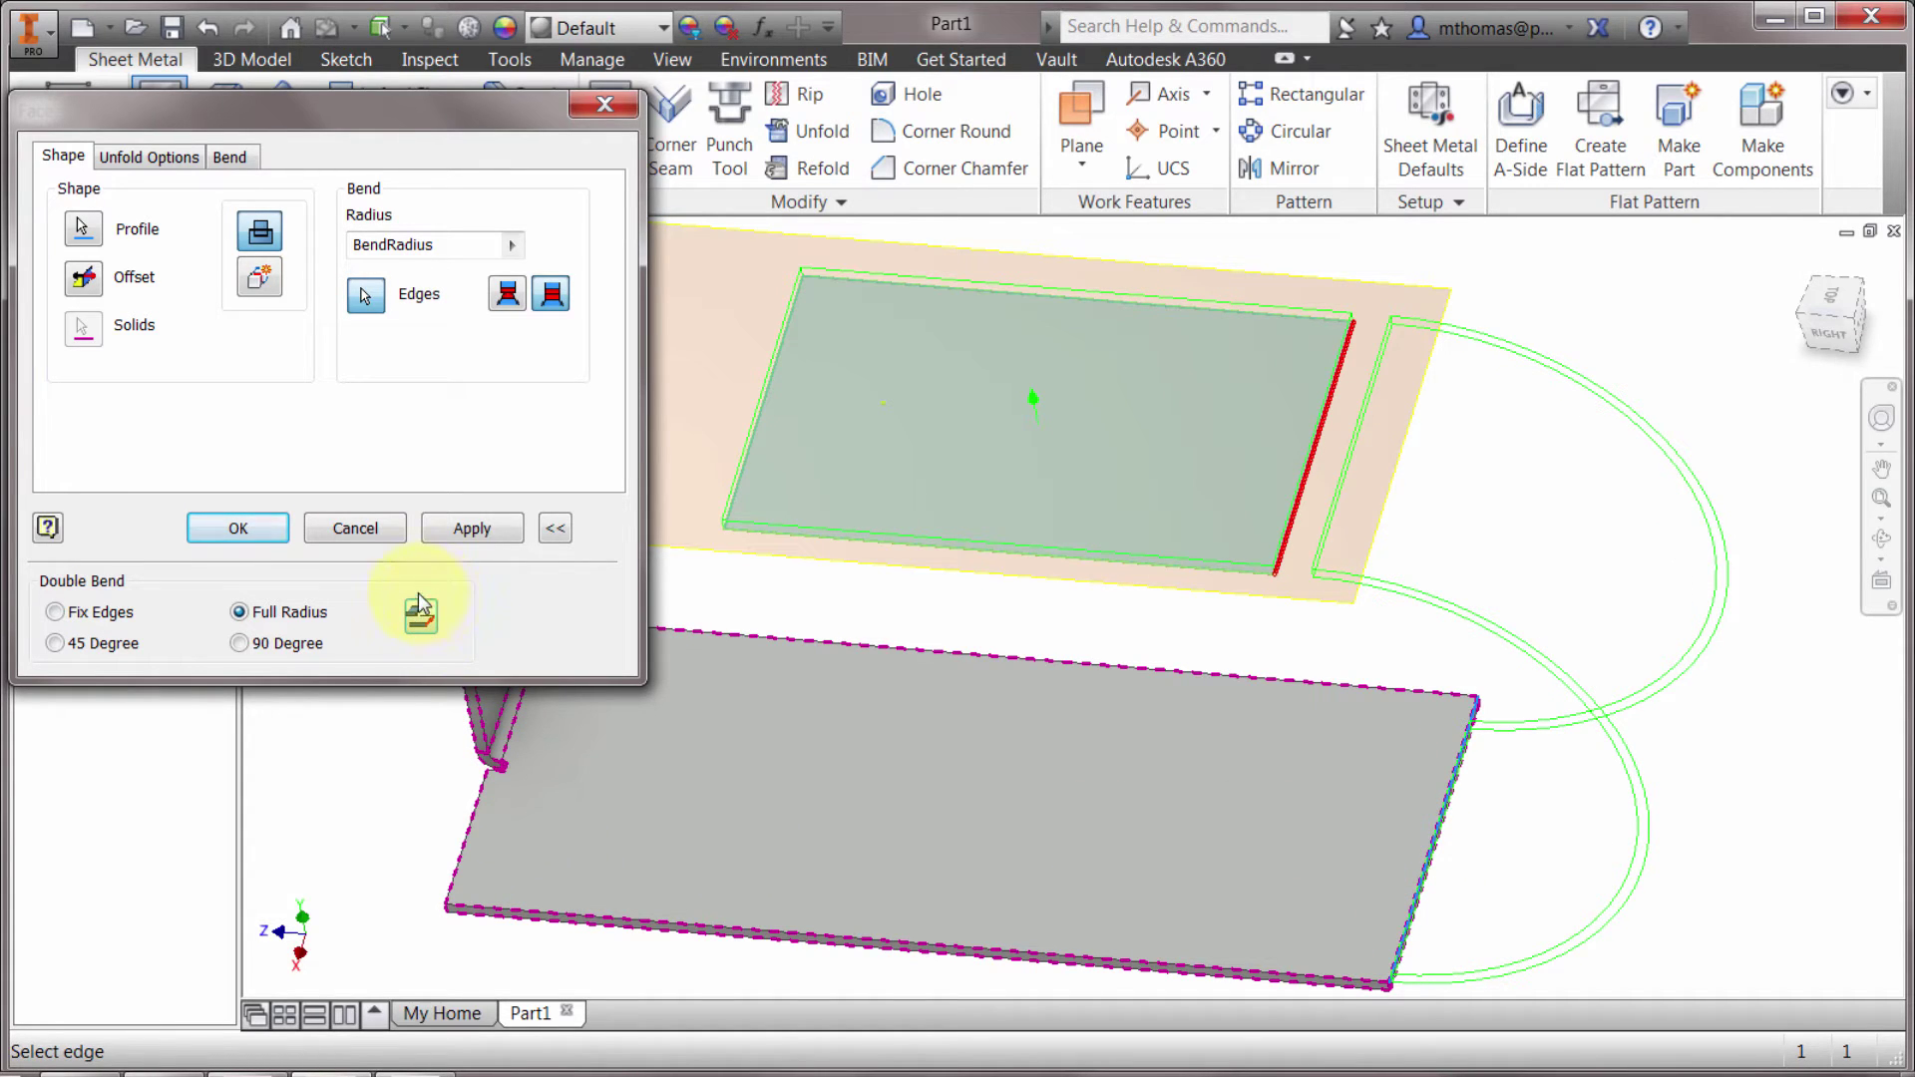
{"action": "left_click", "coordinate": [251, 643]}
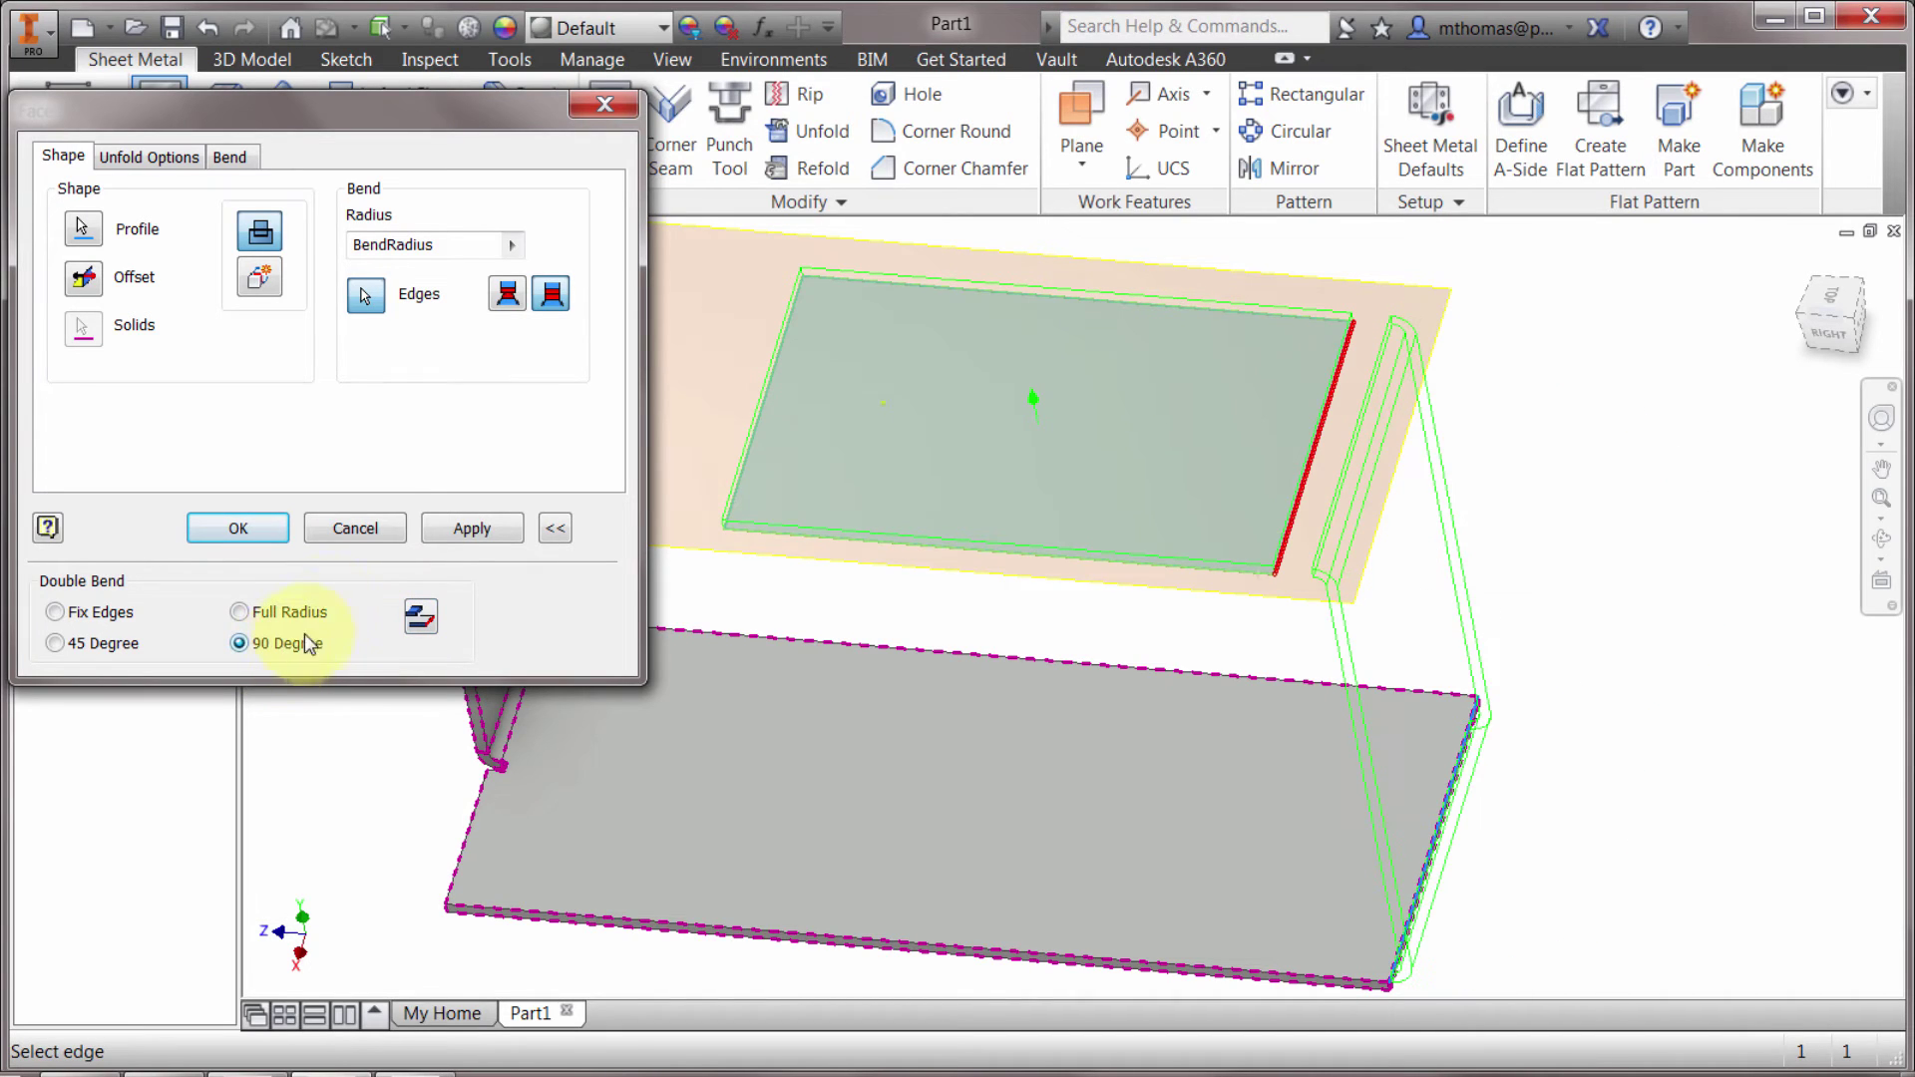
Step: Double the bend radius (*2) and keep the default unfold rule
{"action": "left_click", "coordinate": [461, 245]}
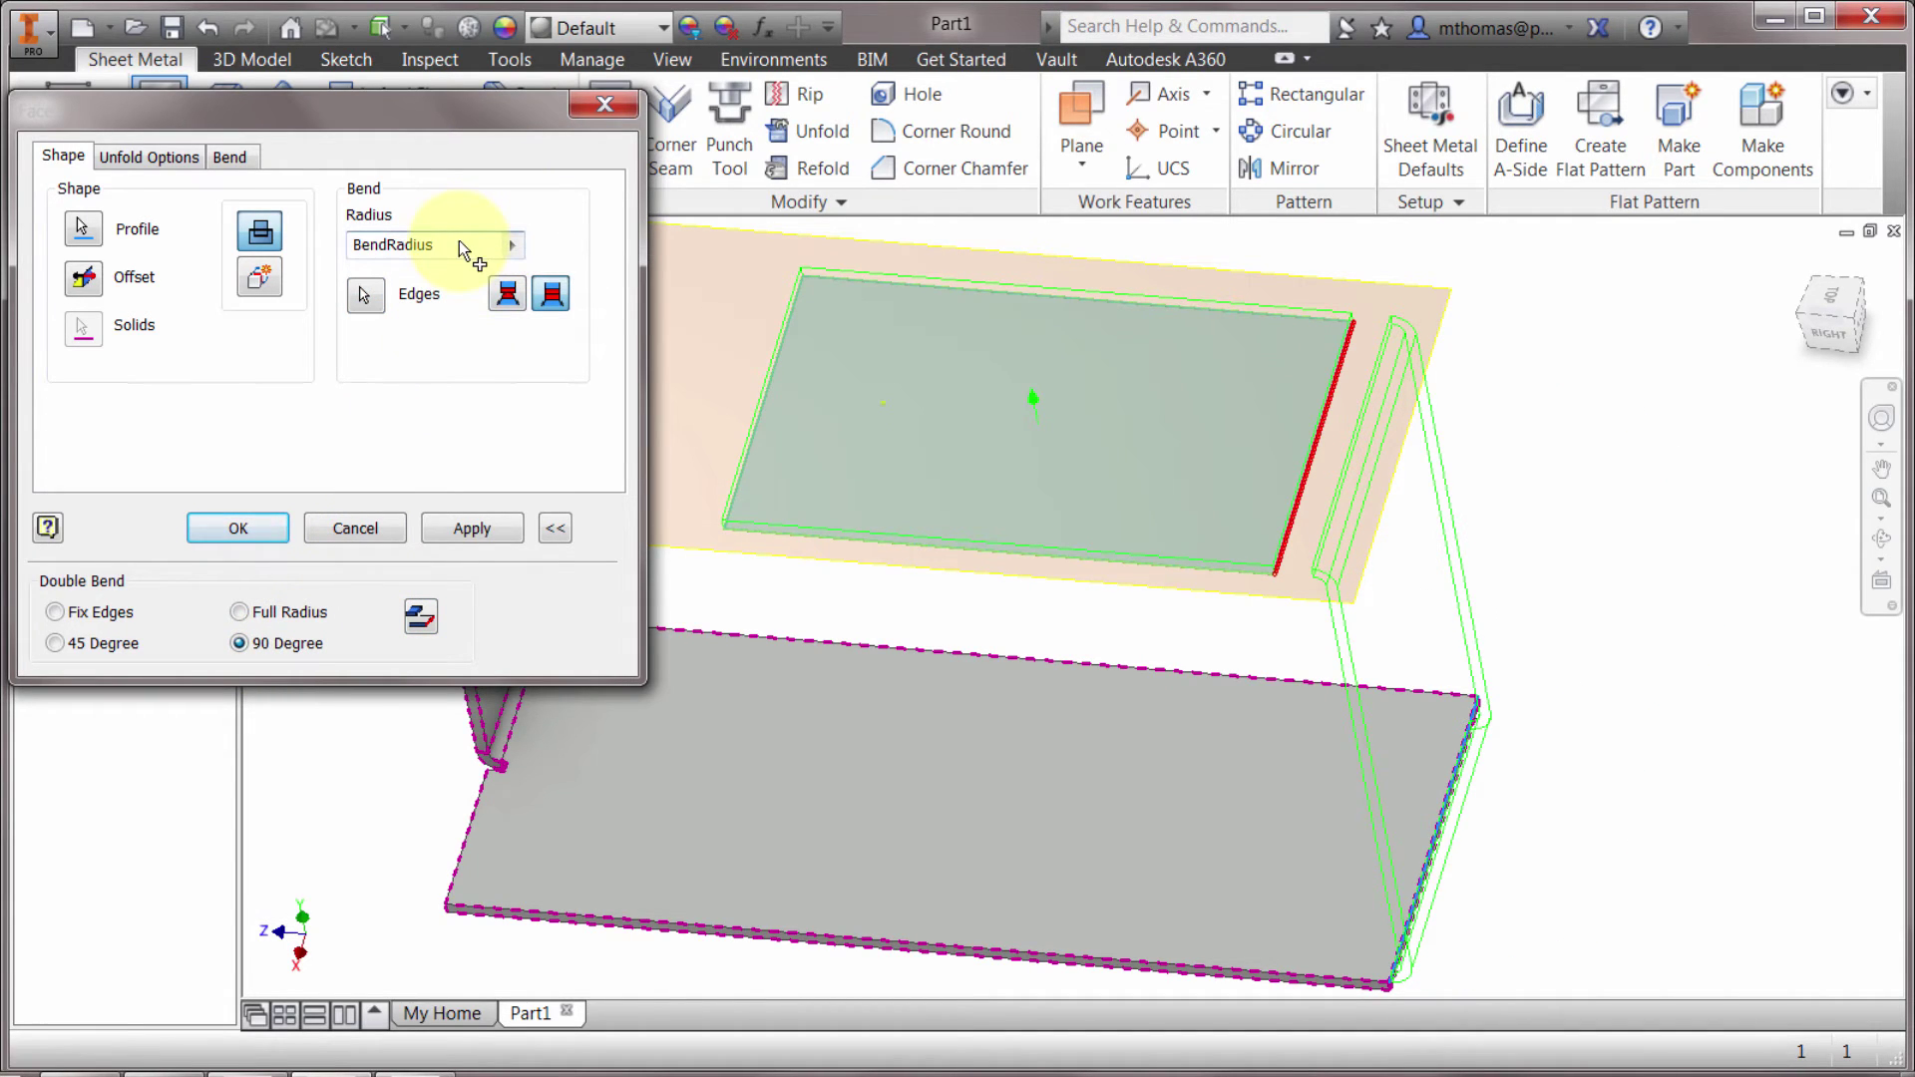
{"action": "type", "text": "*2"}
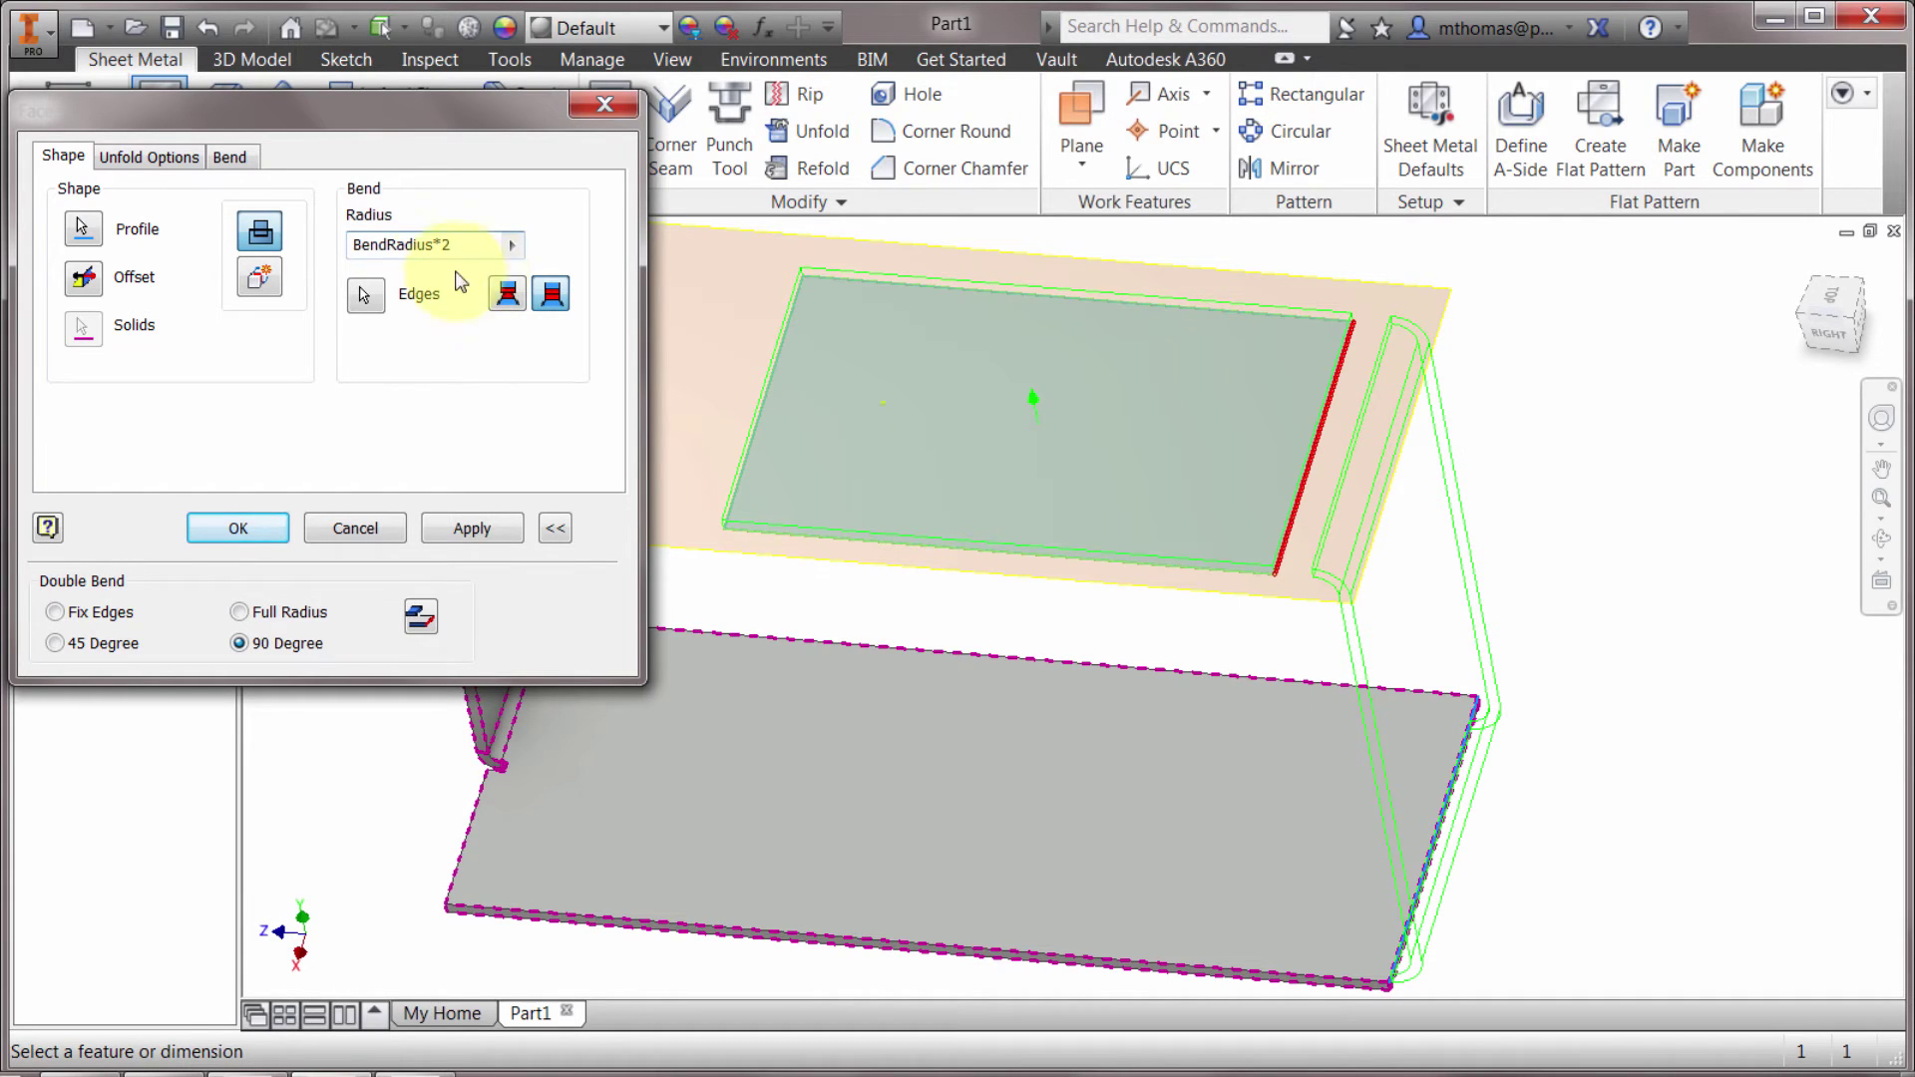
{"action": "left_click", "coordinate": [190, 155]}
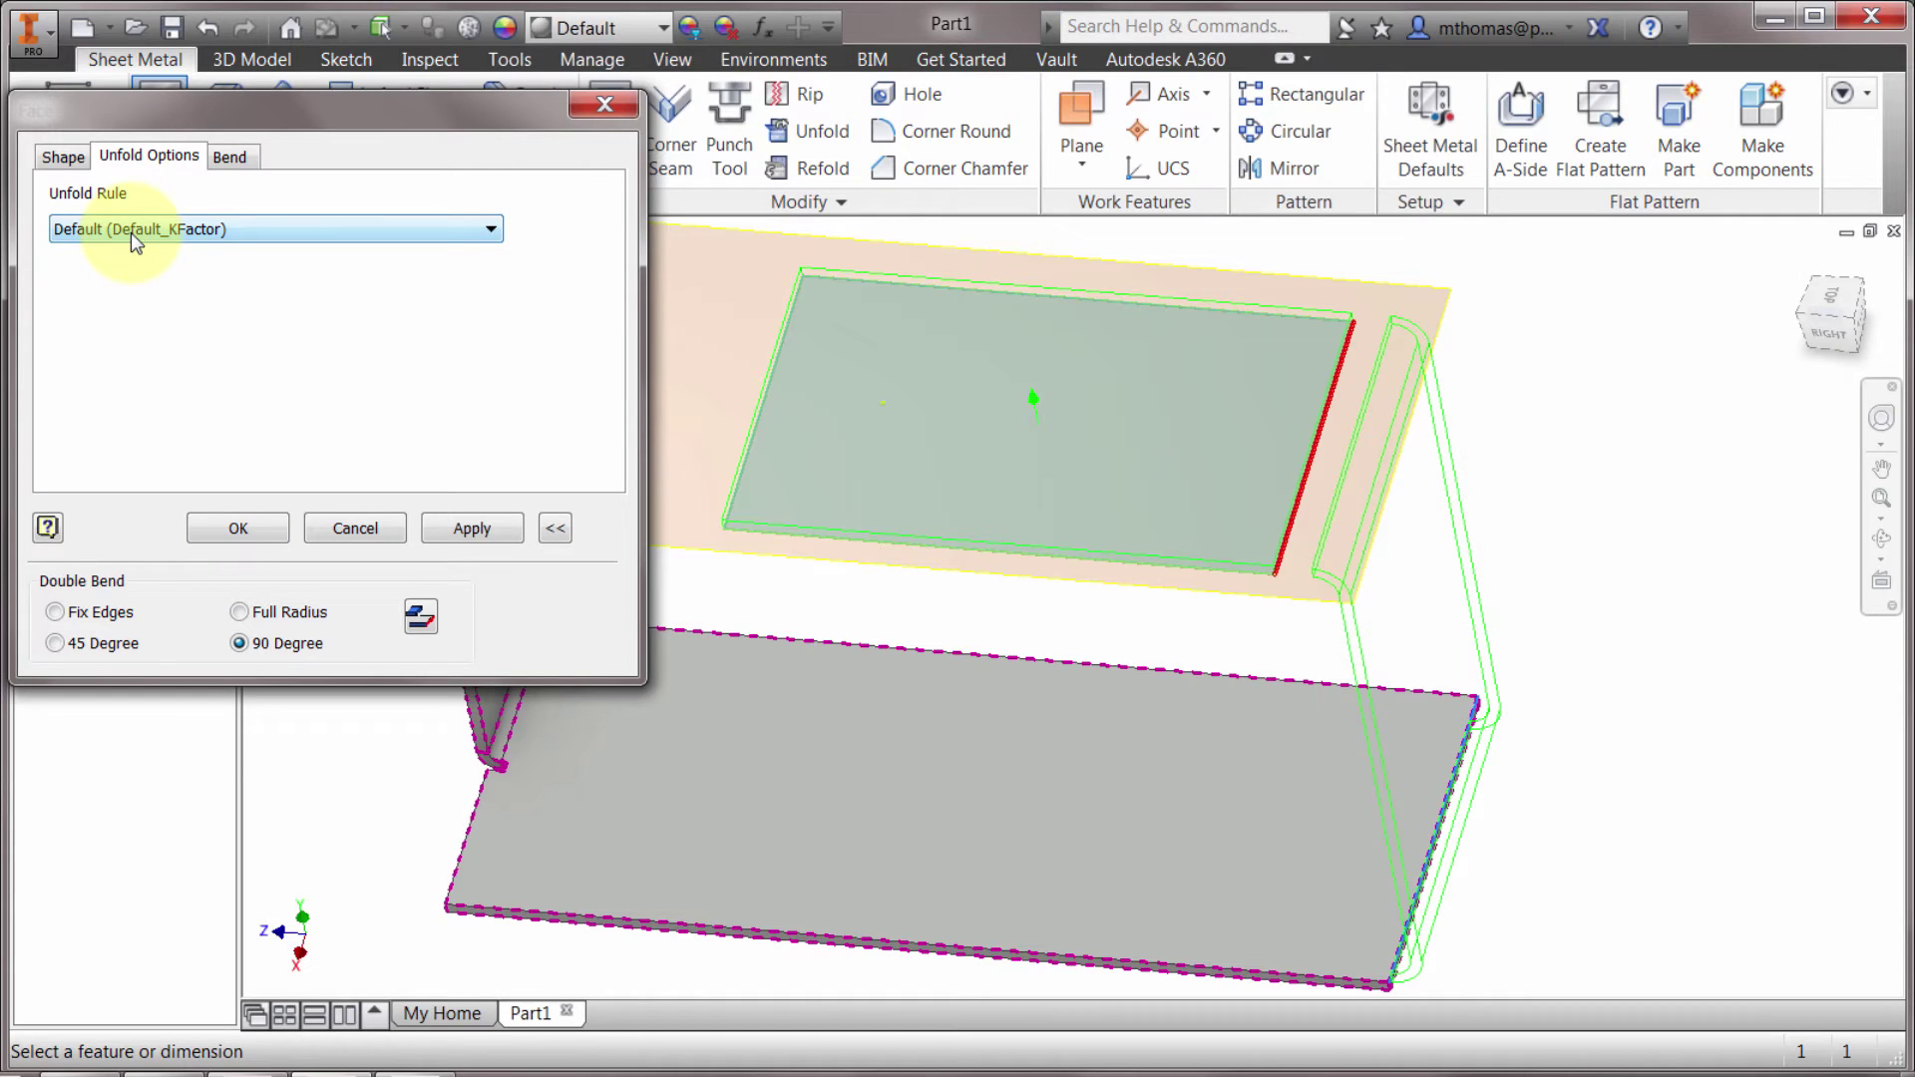
{"action": "left_click", "coordinate": [171, 237]}
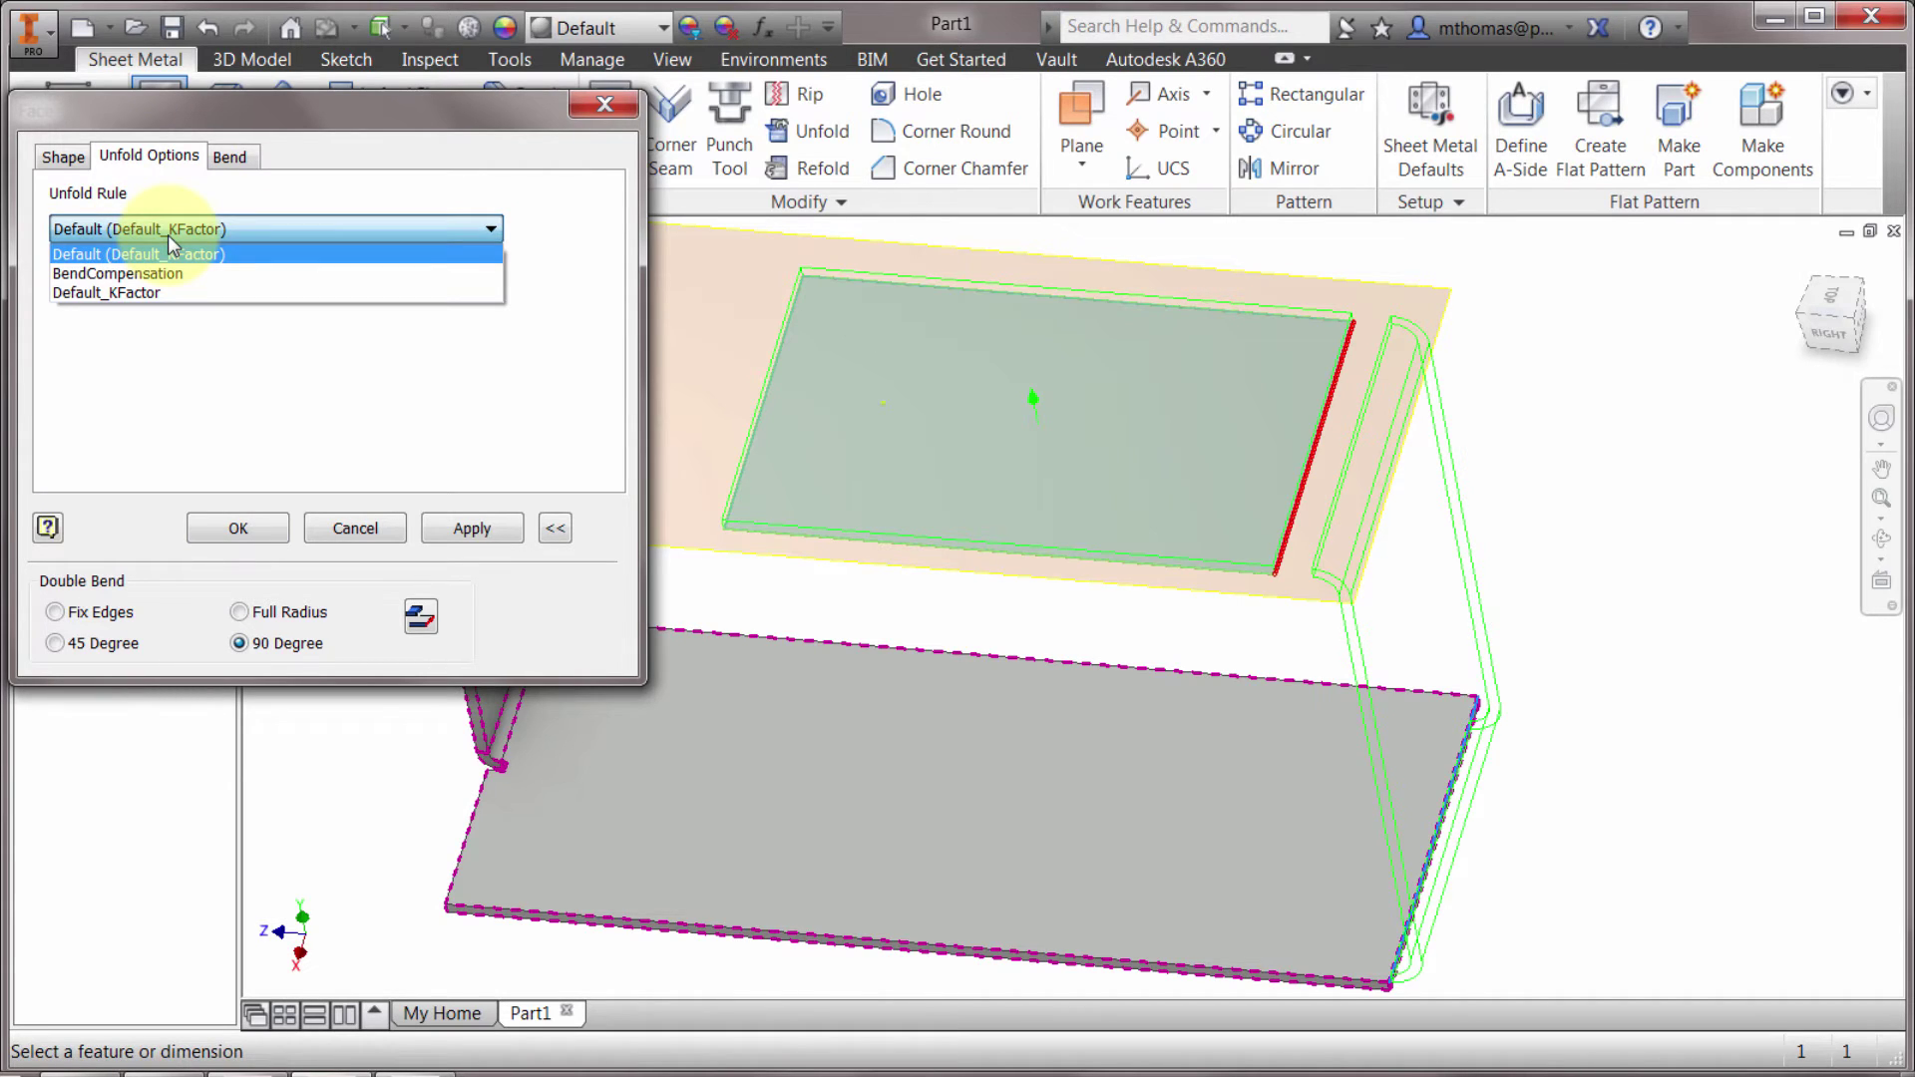
{"action": "left_click", "coordinate": [169, 239]}
Step: Set the bend relief shape to Tear and create Face3 with its double bend
{"action": "left_click", "coordinate": [219, 161]}
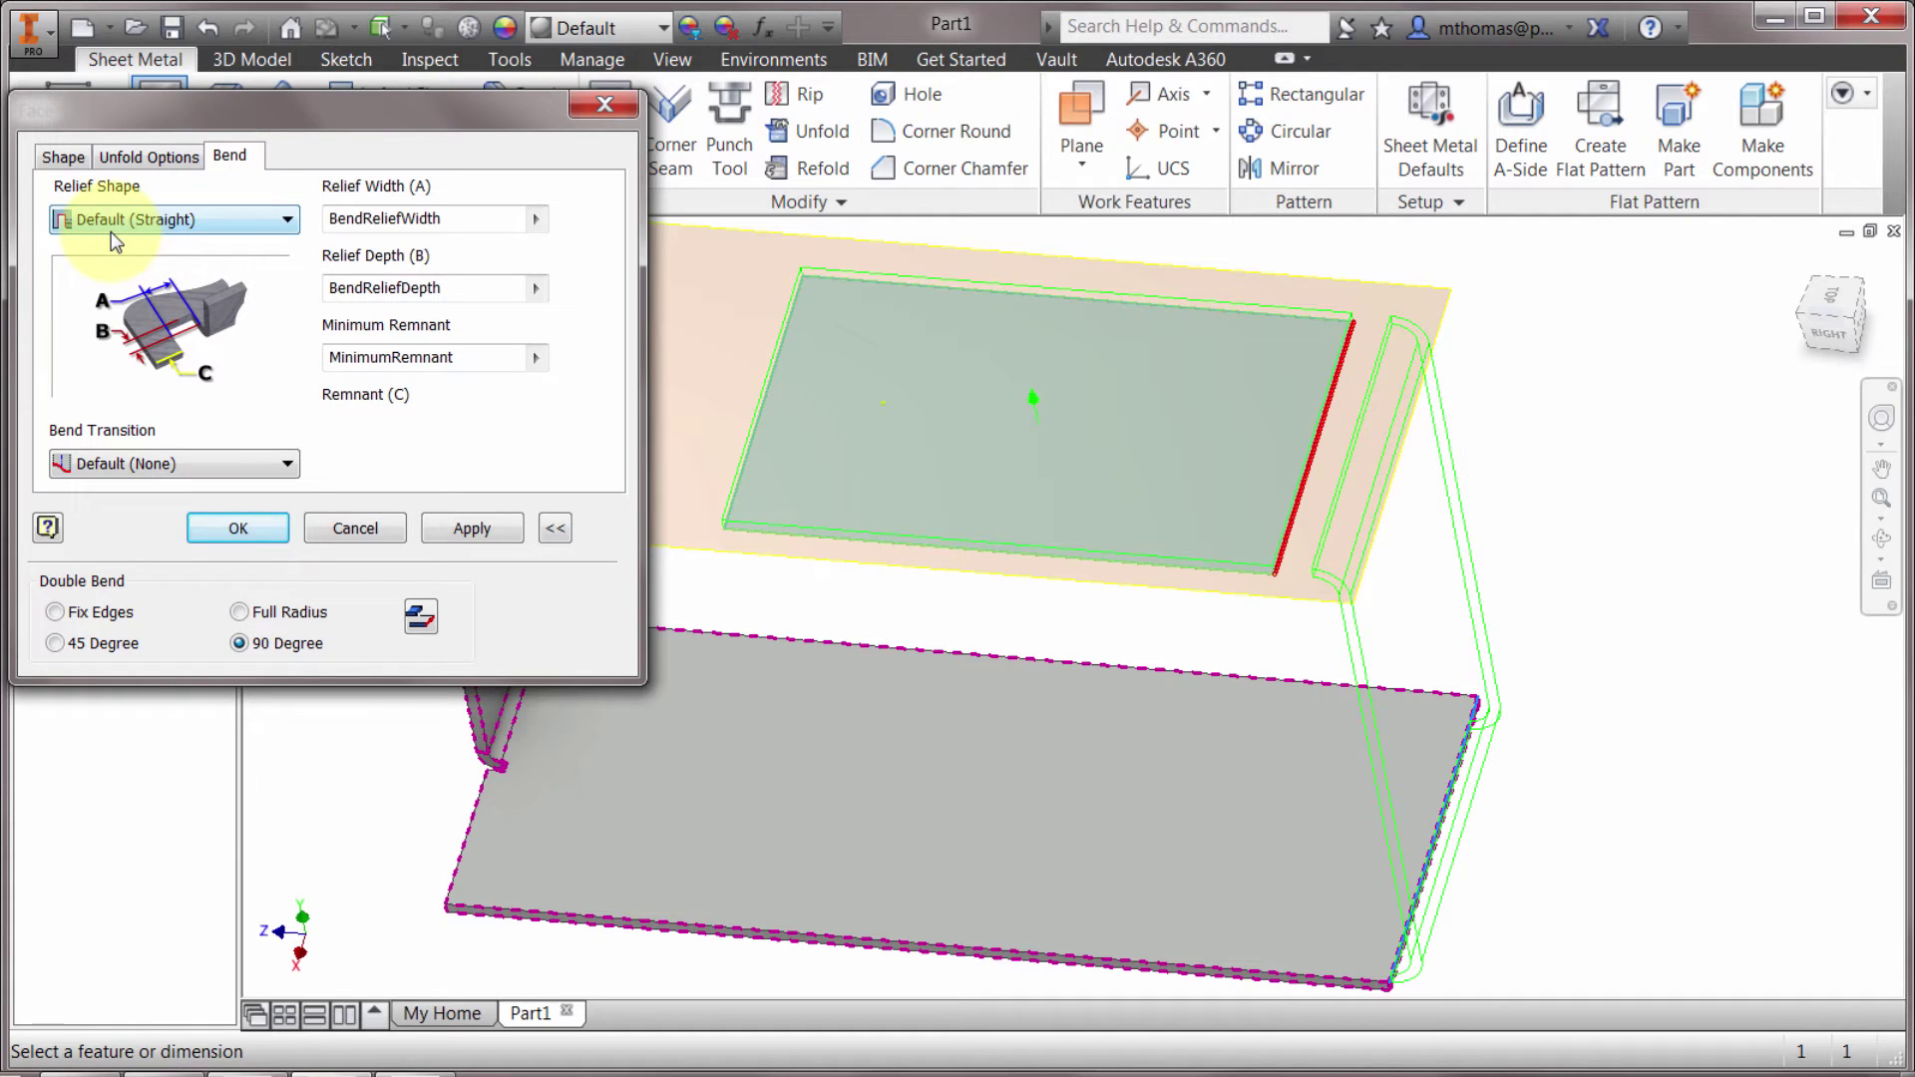
{"action": "left_click", "coordinate": [146, 217]}
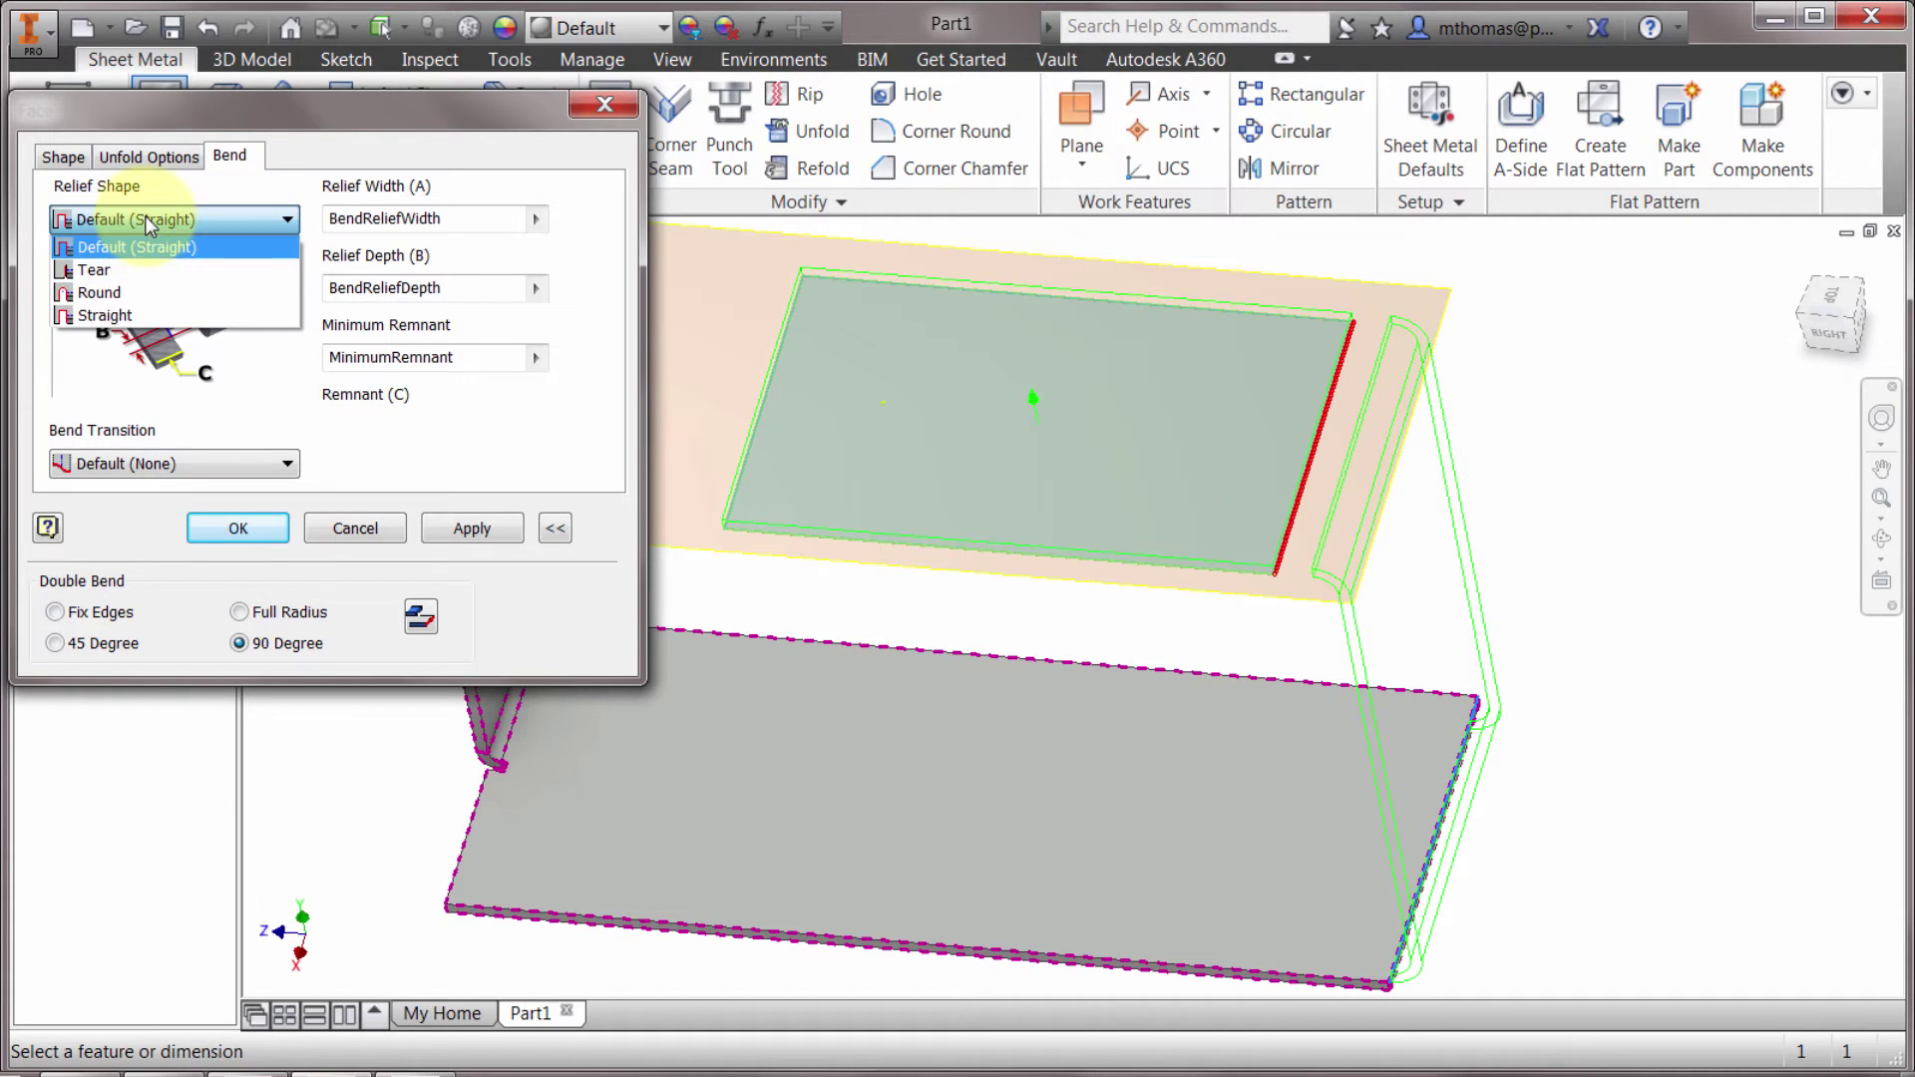
{"action": "left_click", "coordinate": [130, 269]}
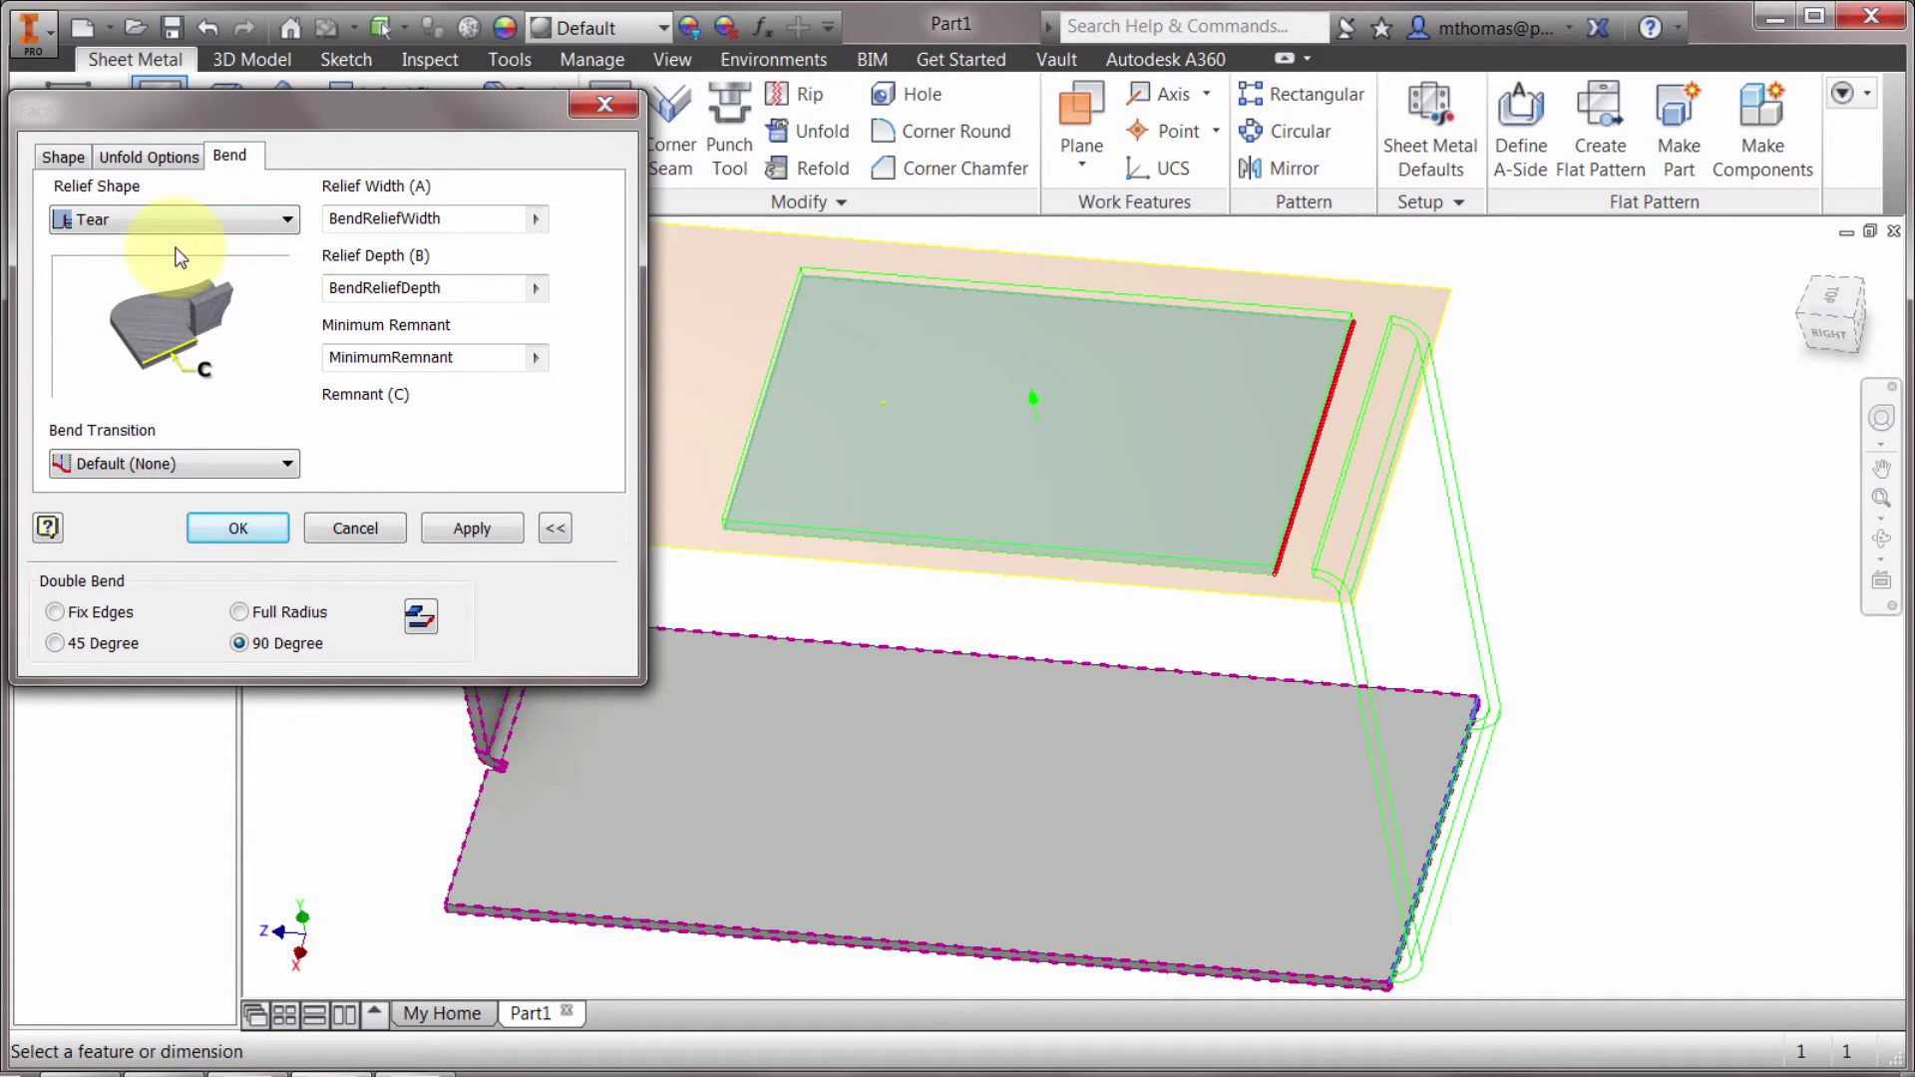
{"action": "left_click", "coordinate": [232, 534]}
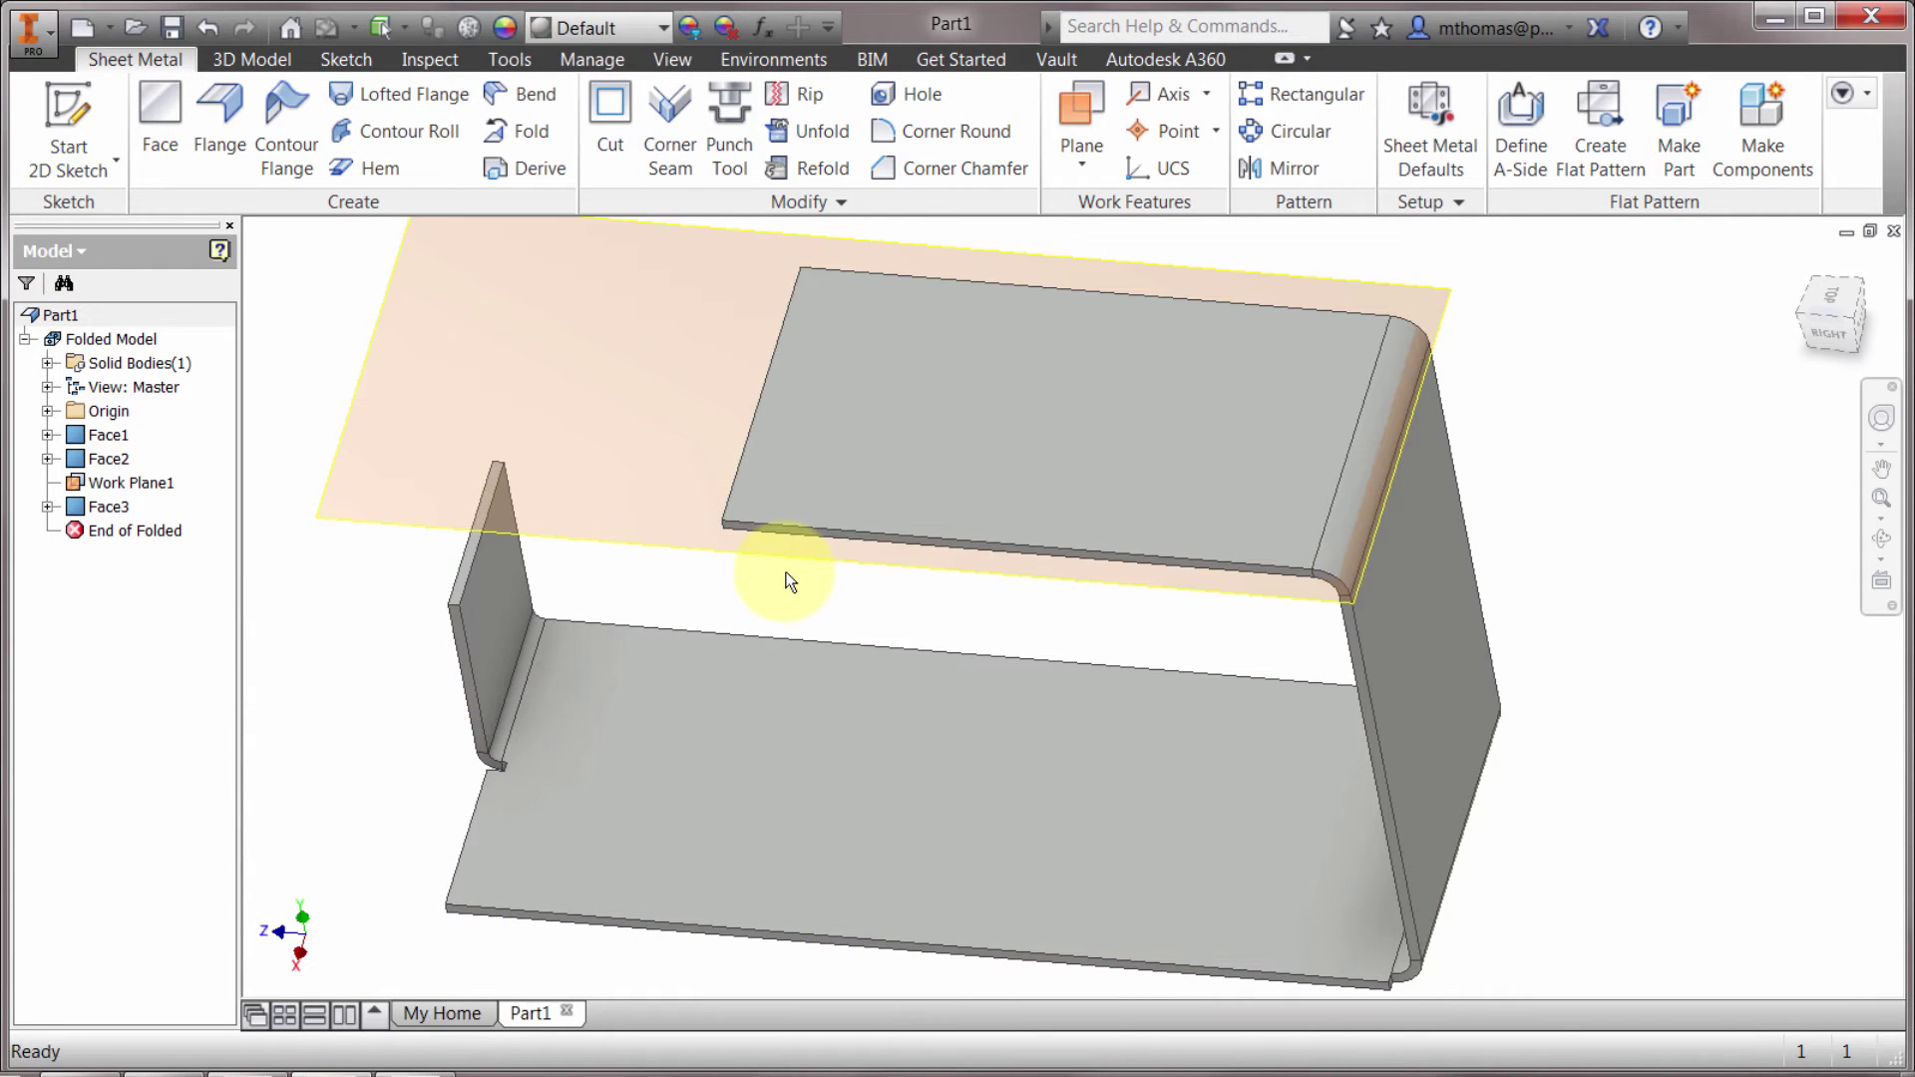
Step: Start a new 2D sketch on the top plate's thin side face
{"action": "middle_click_drag", "start_coordinate": [783, 577], "coordinate": [922, 532], "text": "shift"}
{"action": "scroll", "coordinate": [897, 513], "scroll_direction": "up", "scroll_amount": 5}
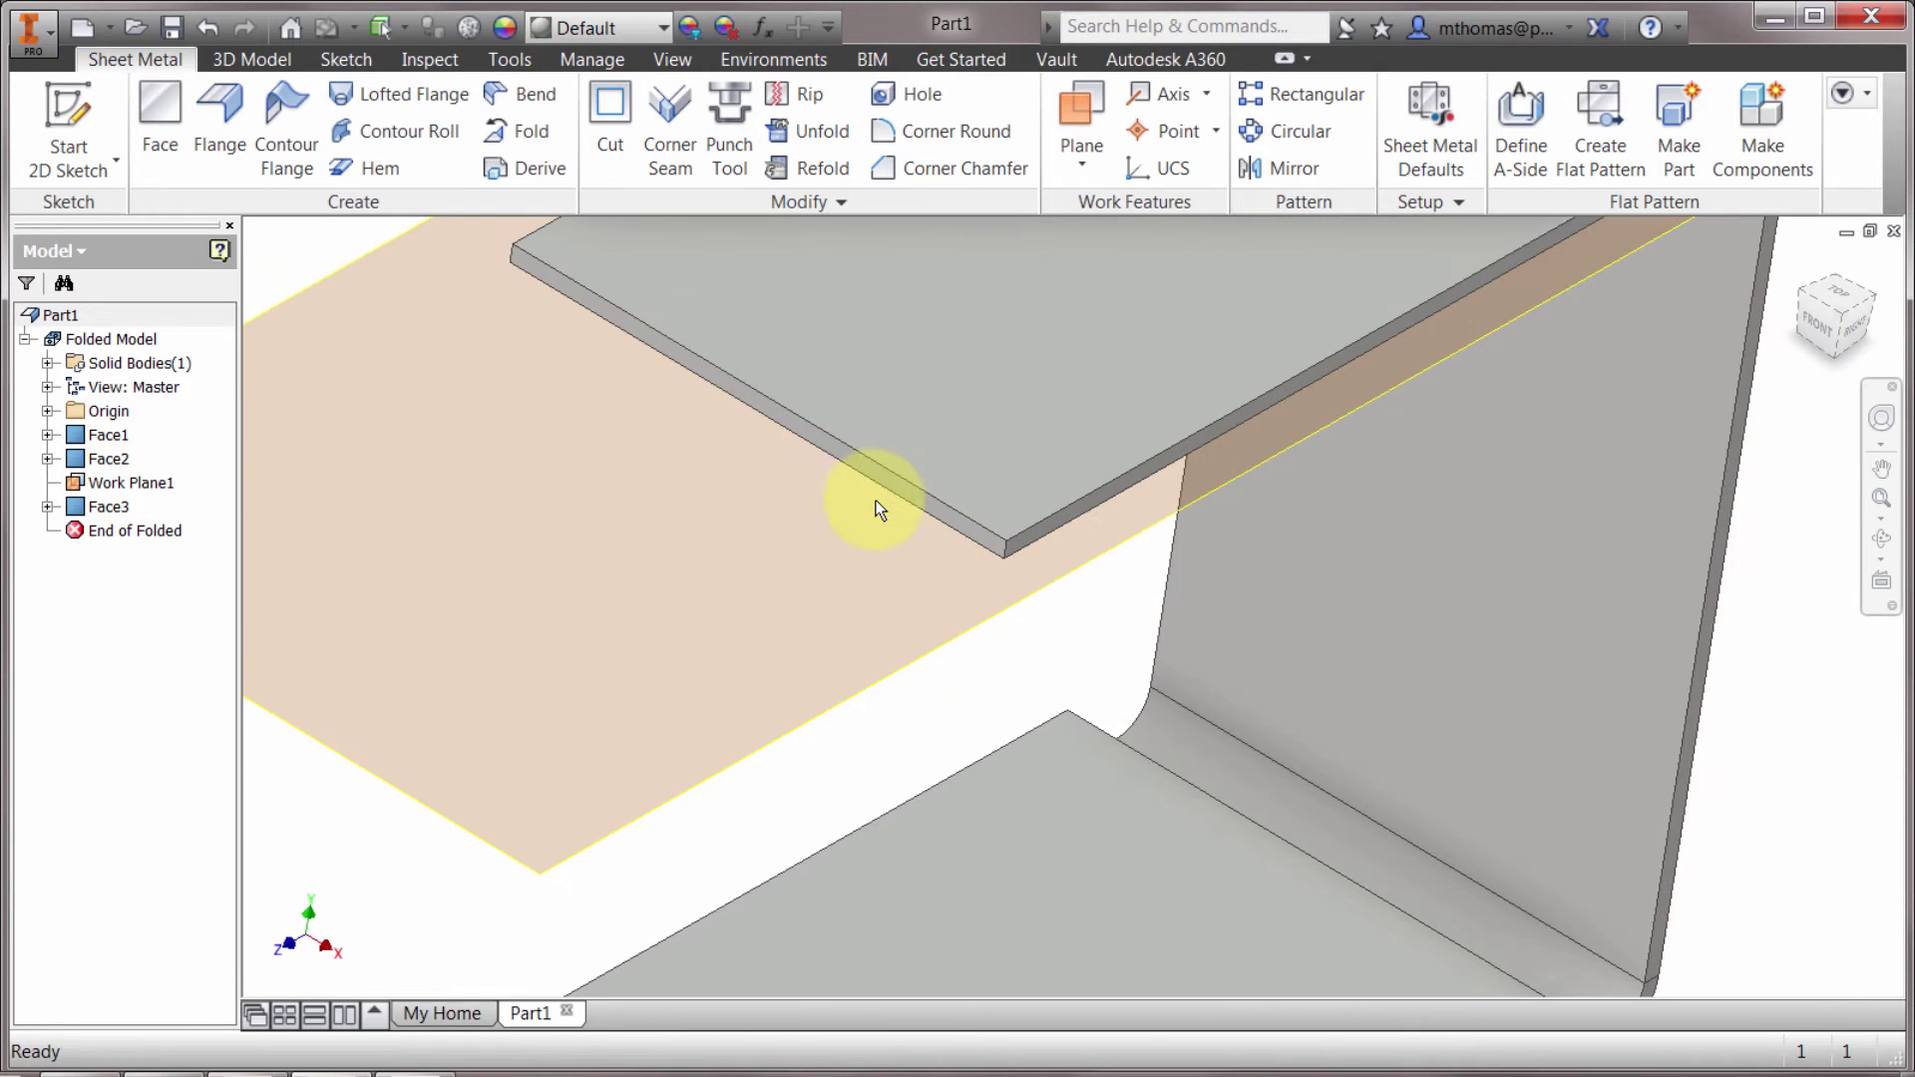
{"action": "left_click", "coordinate": [878, 470]}
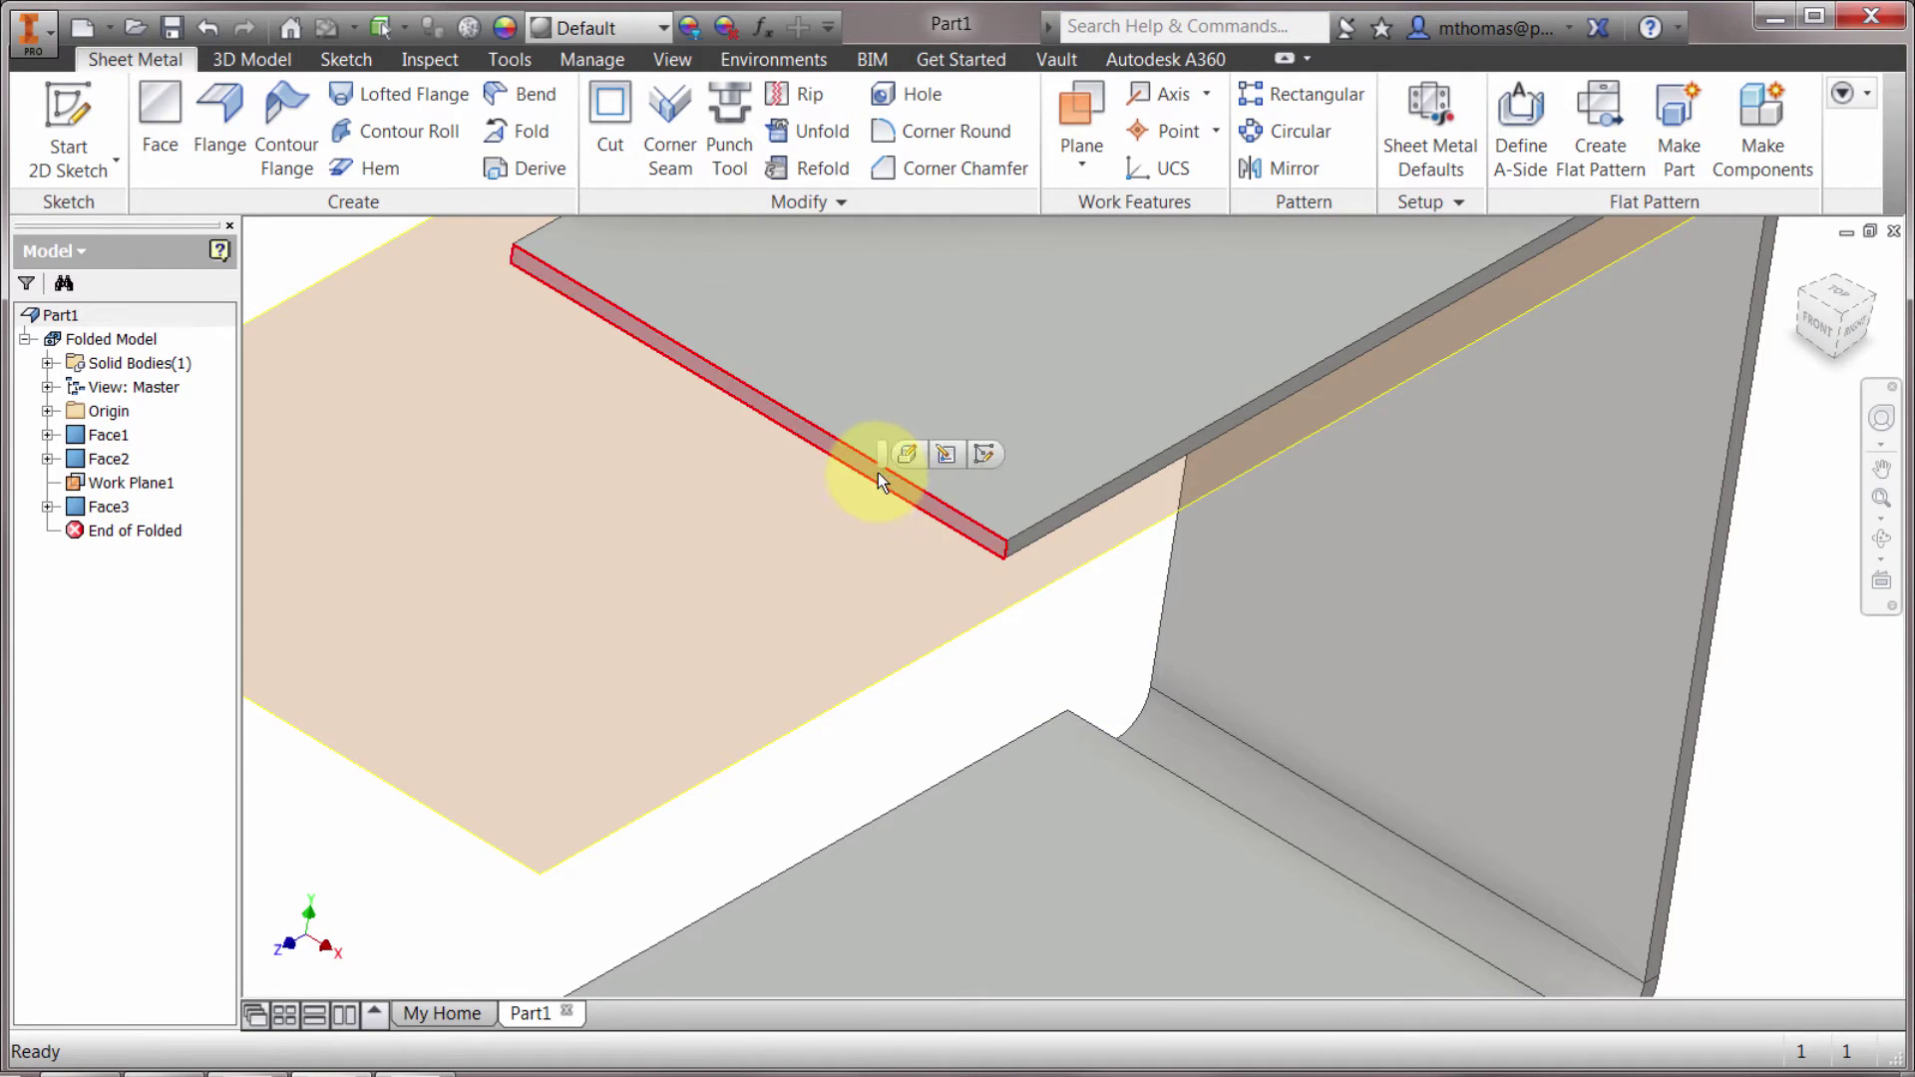
{"action": "left_click", "coordinate": [984, 455]}
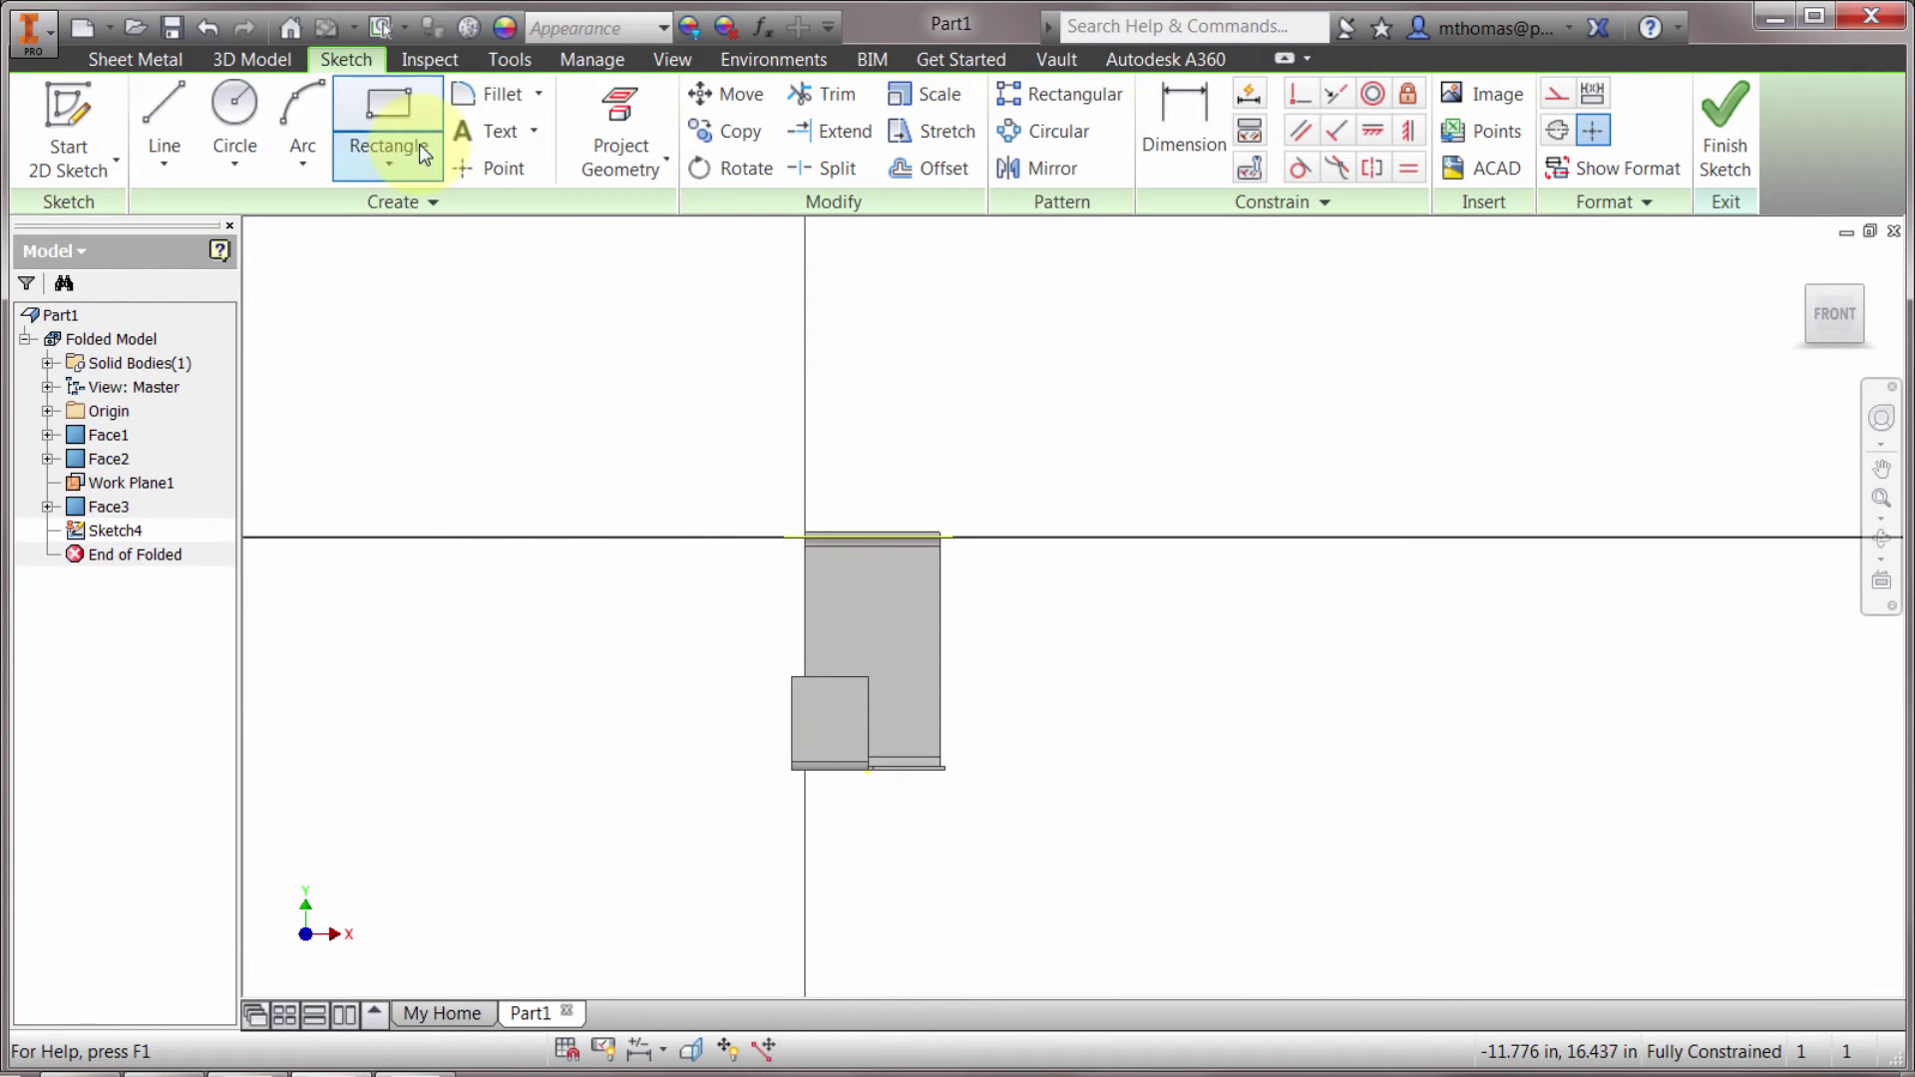
Step: Draw a closed four-line profile with one slanted tapered edge and finish Sketch4
{"action": "left_click", "coordinate": [412, 110]}
{"action": "left_click", "coordinate": [808, 496]}
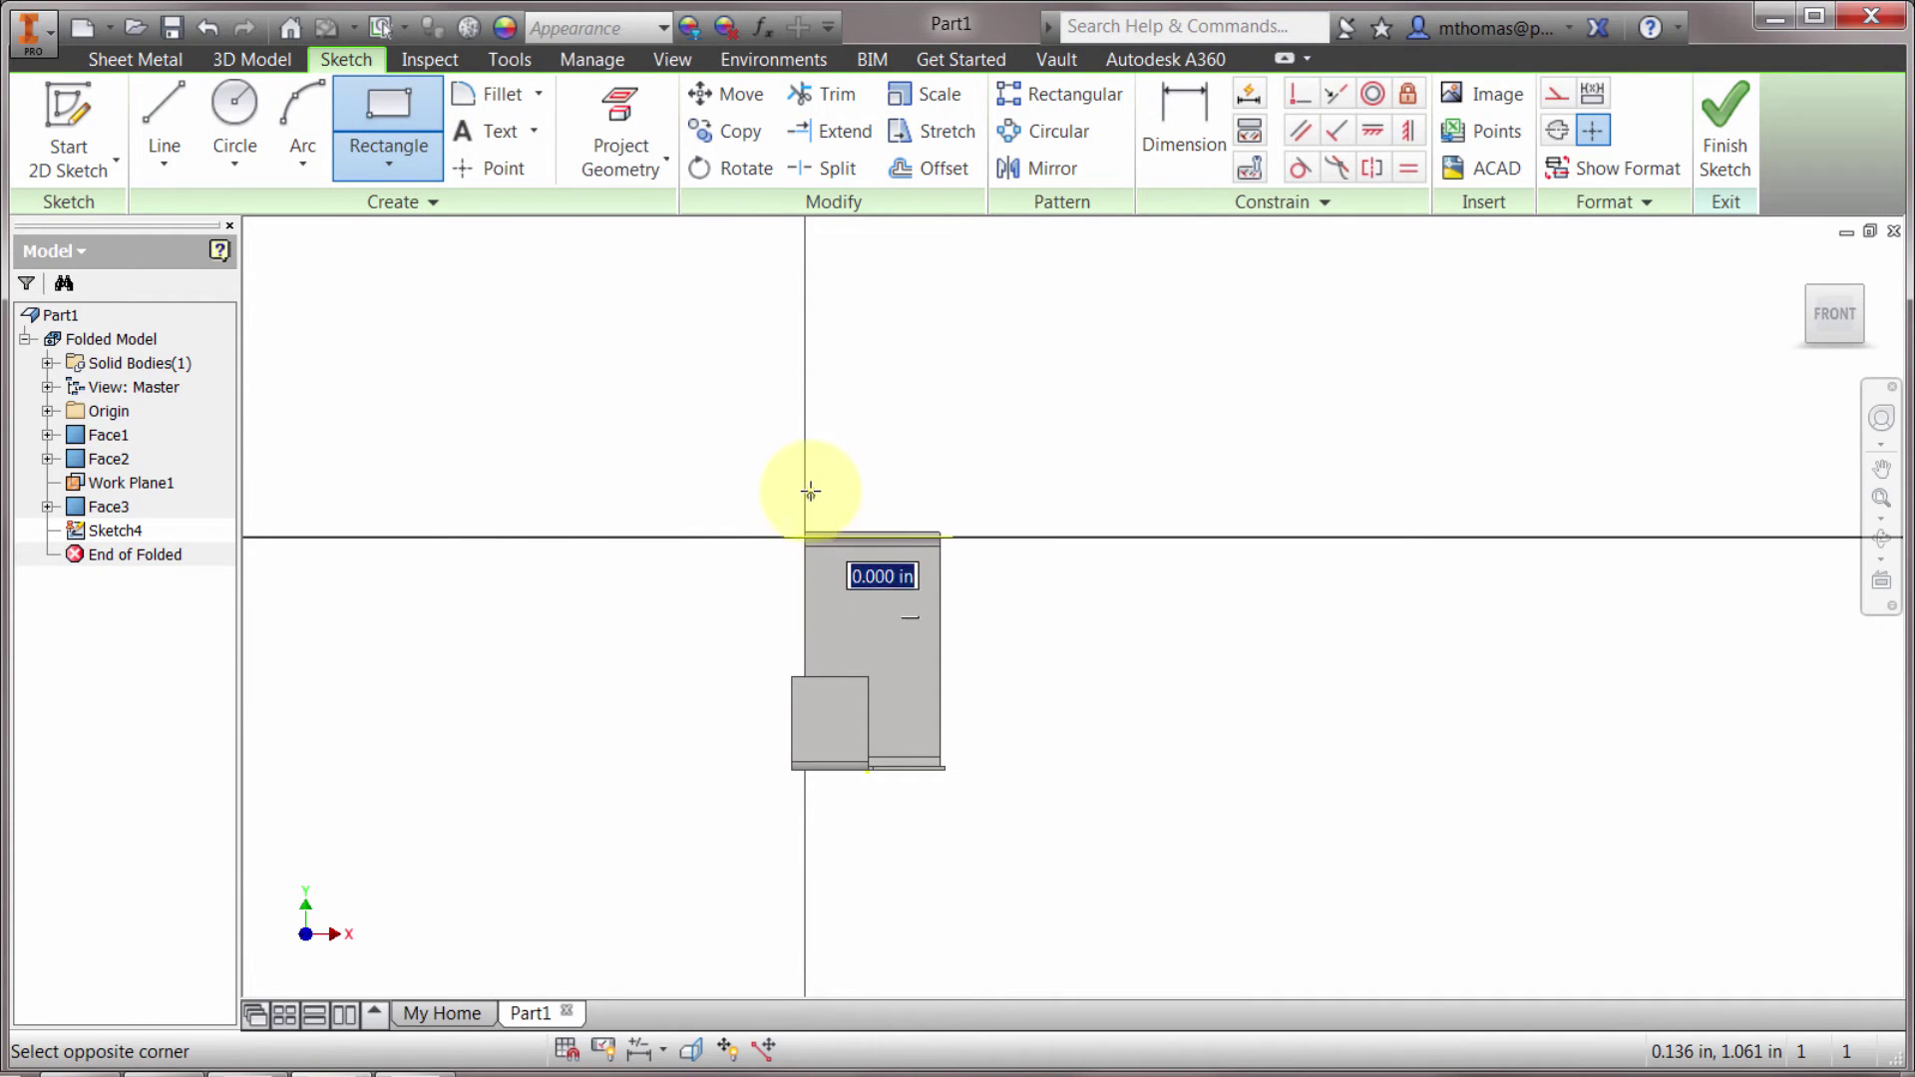
{"action": "key", "text": "Escape"}
{"action": "left_click", "coordinate": [163, 114]}
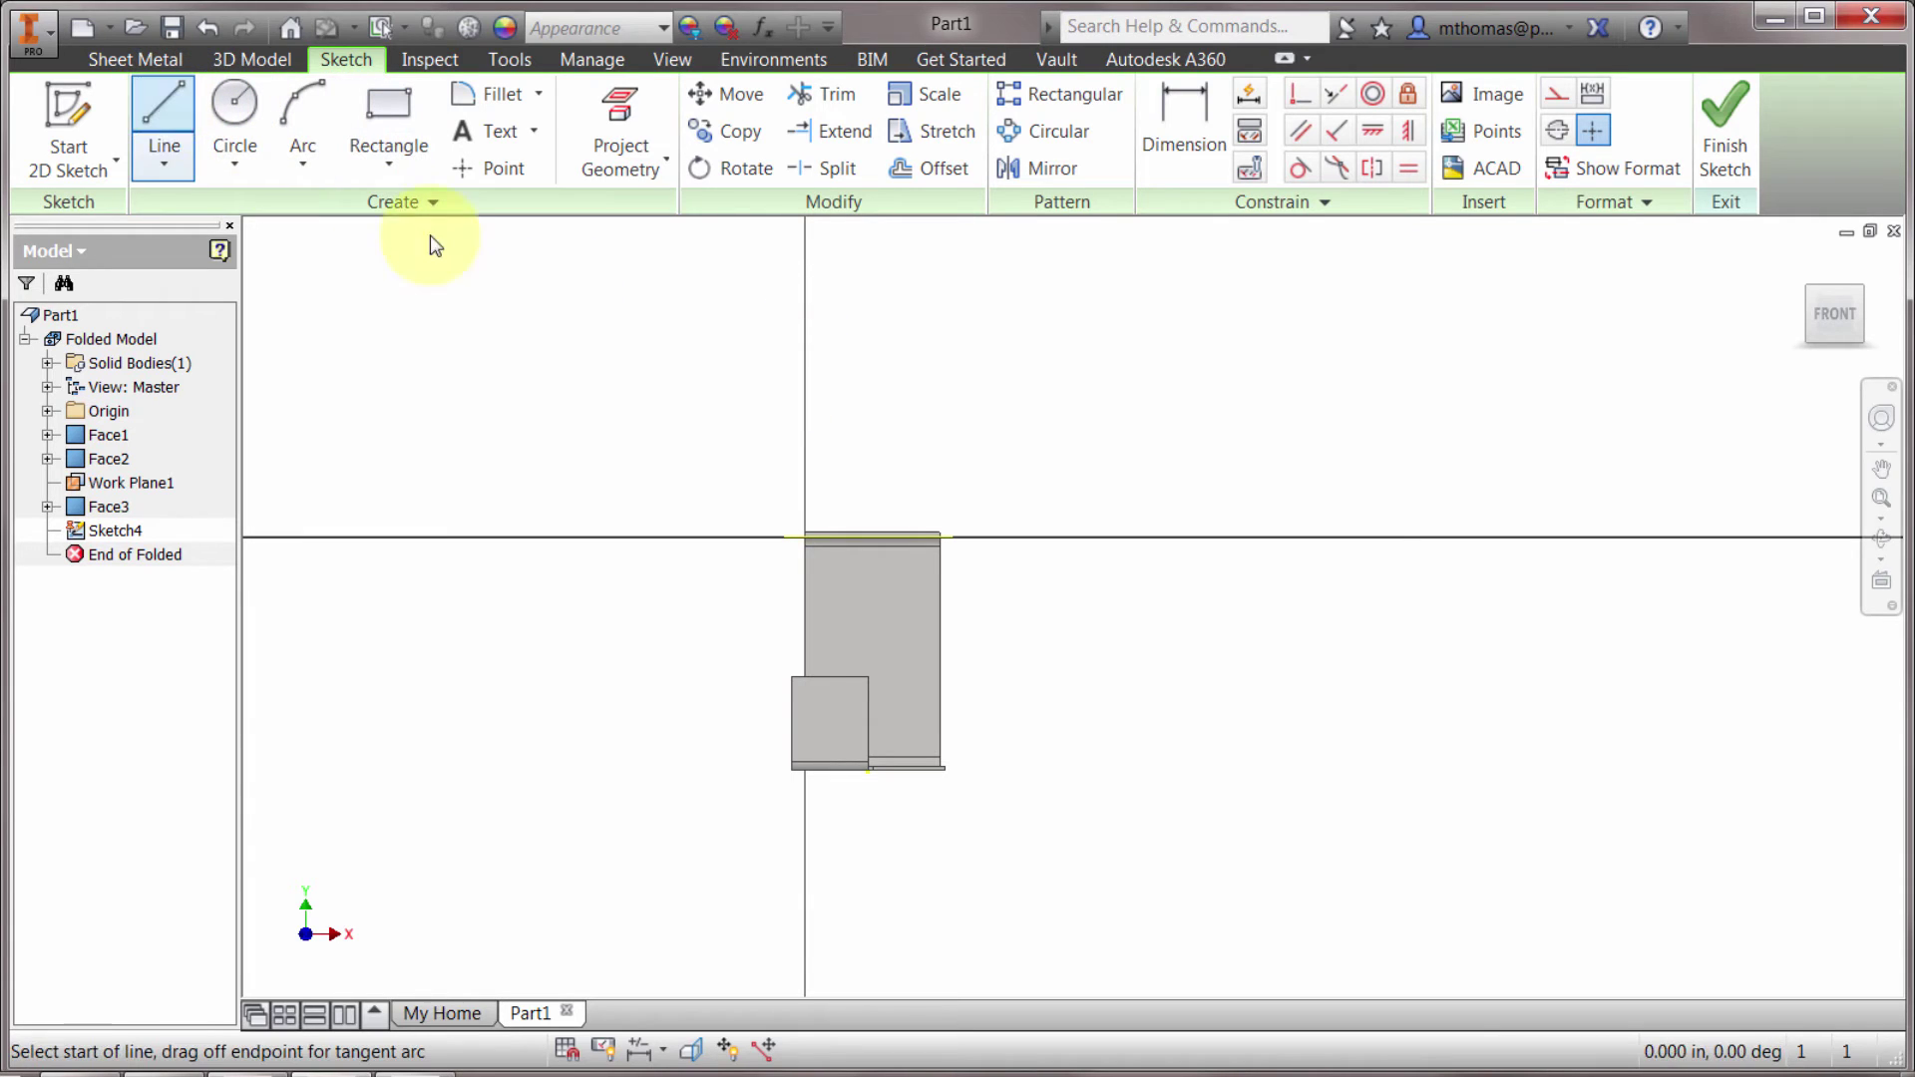
{"action": "left_click", "coordinate": [809, 486]}
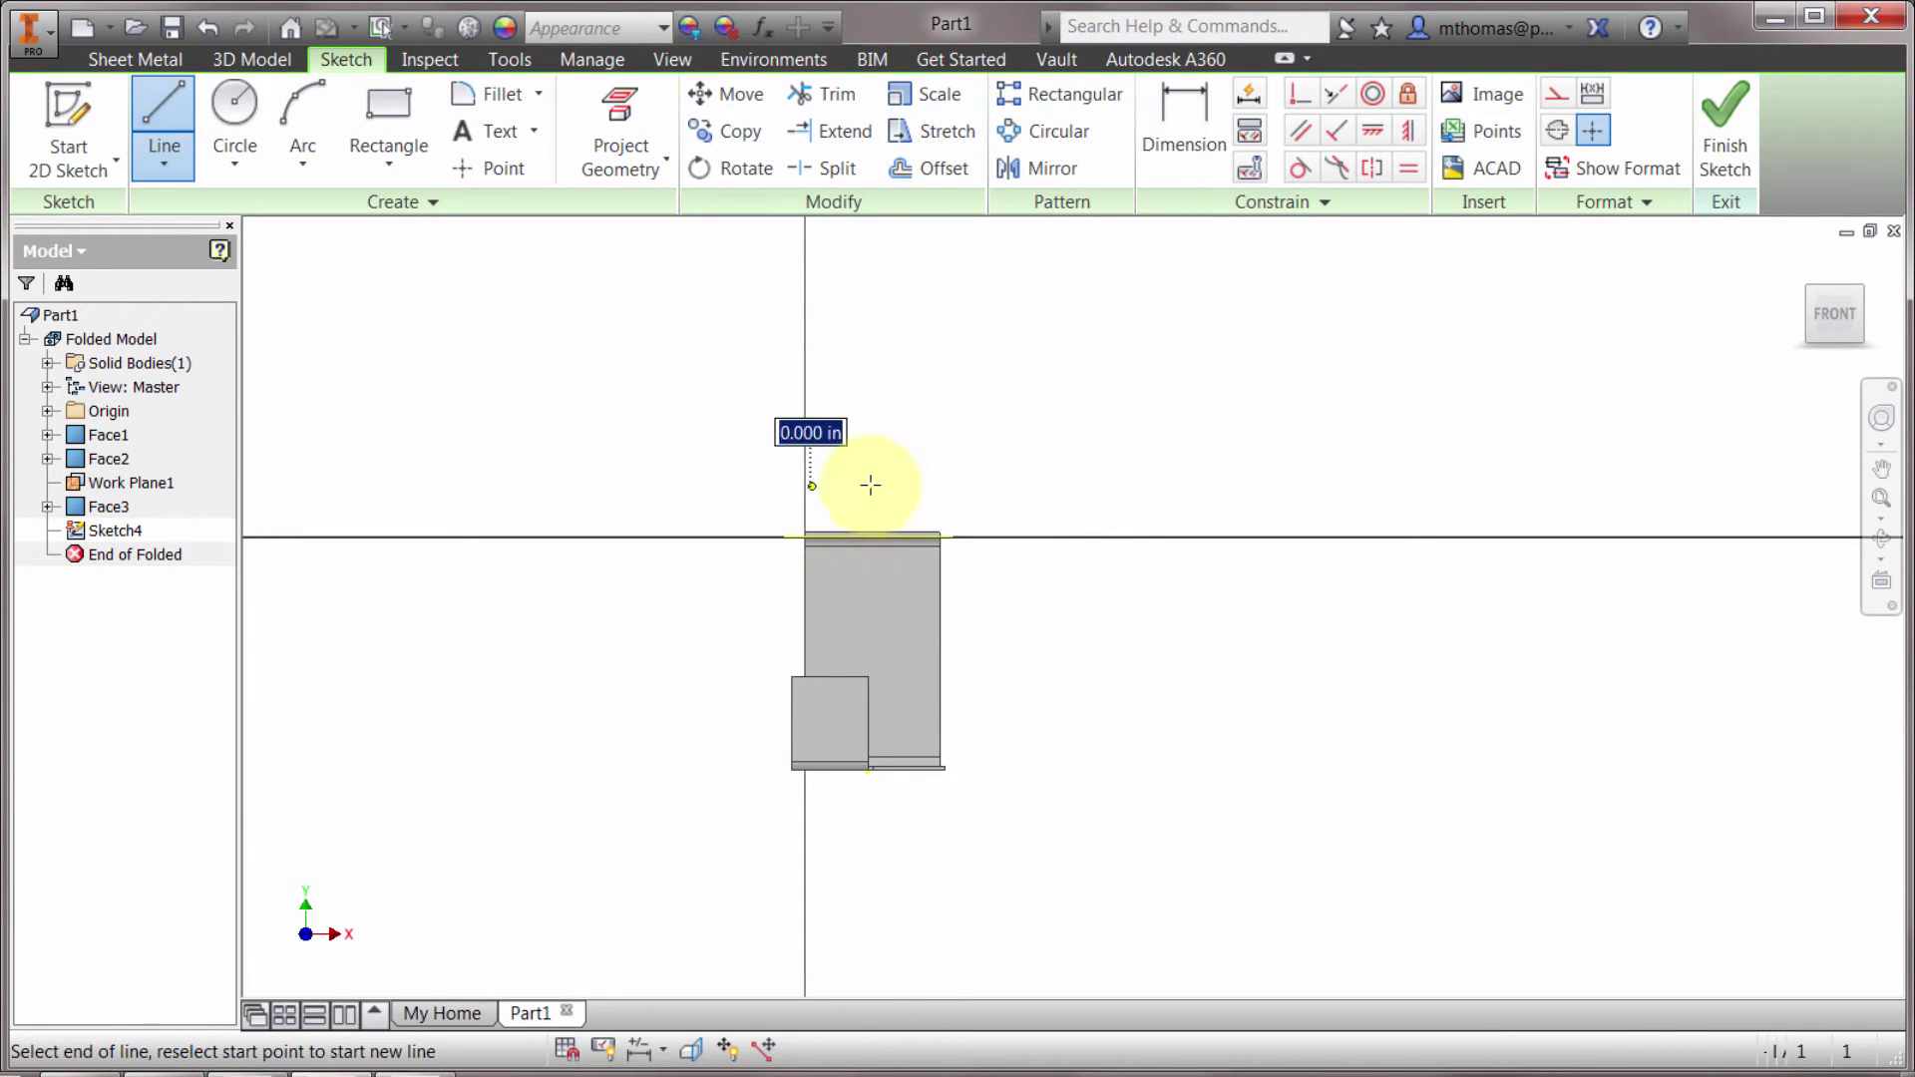
{"action": "left_click", "coordinate": [917, 487]}
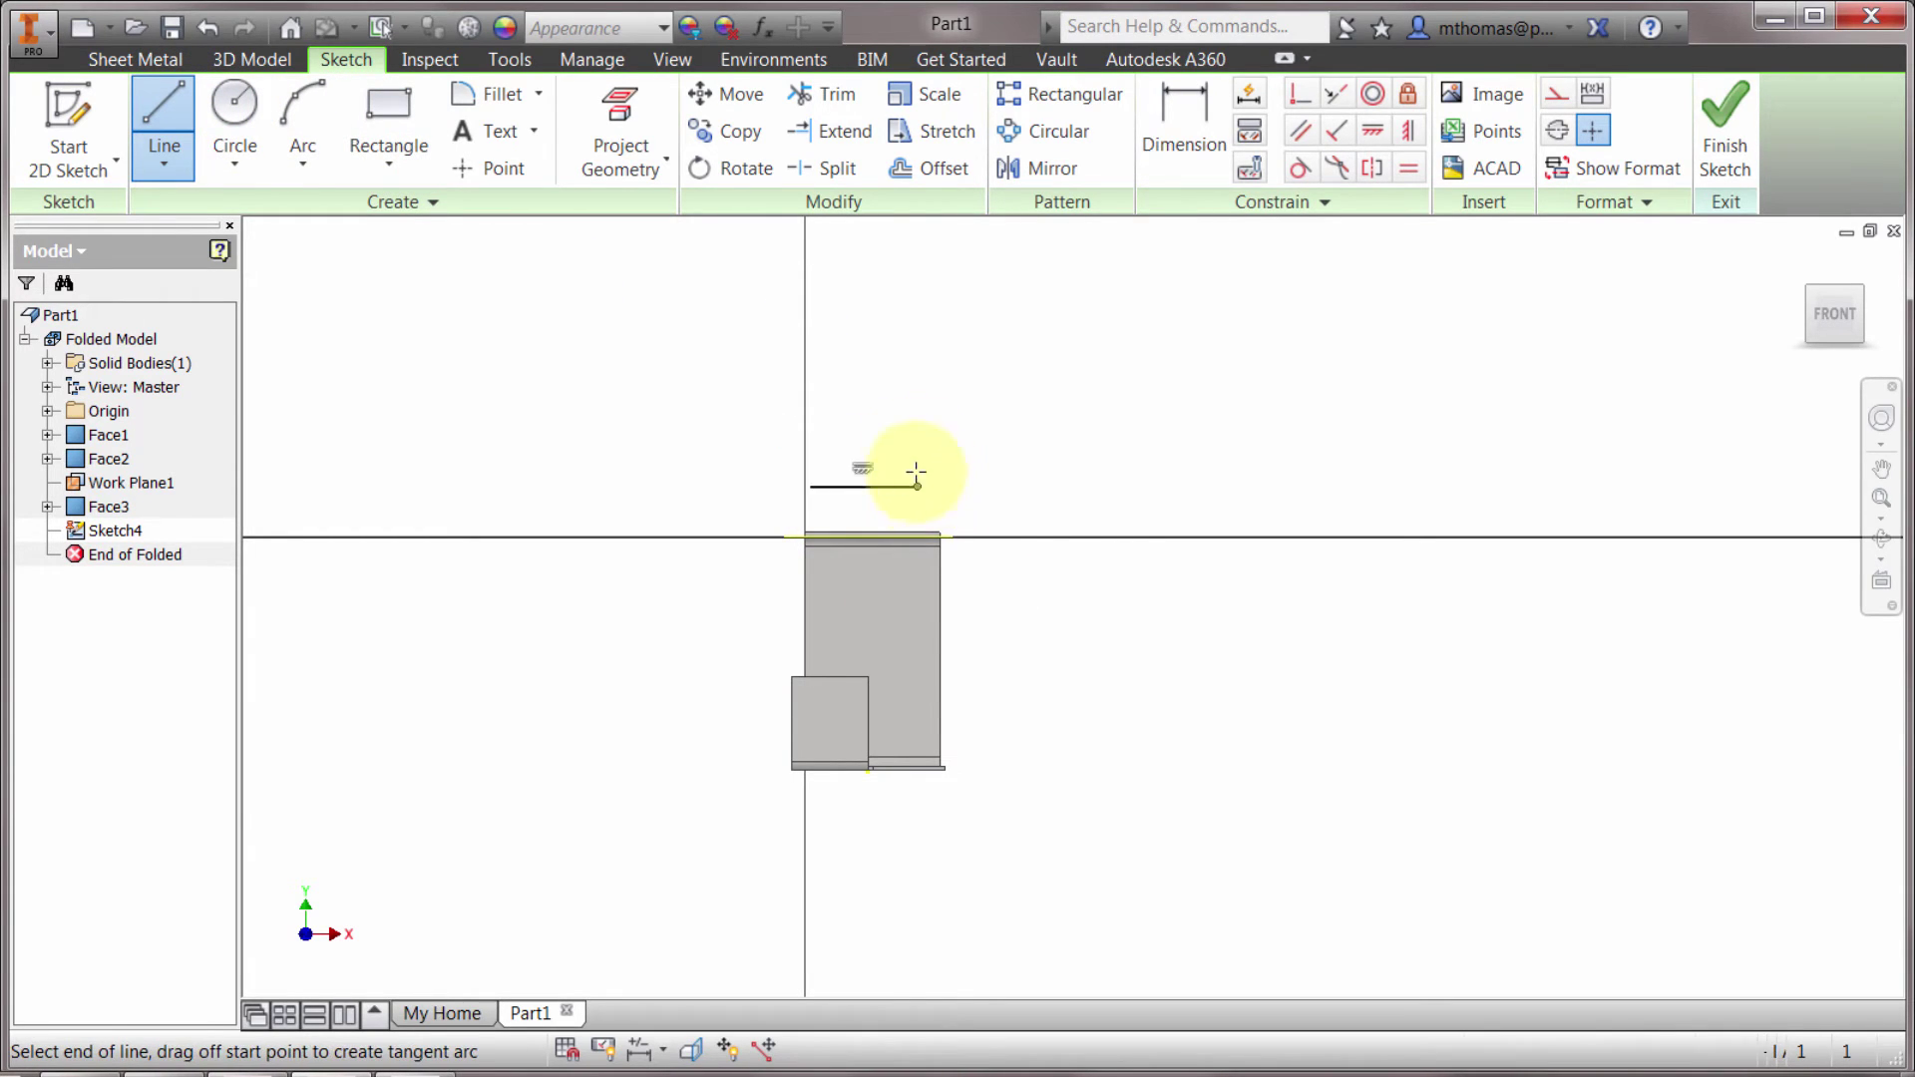
{"action": "left_click", "coordinate": [917, 403]}
{"action": "left_click", "coordinate": [809, 309]}
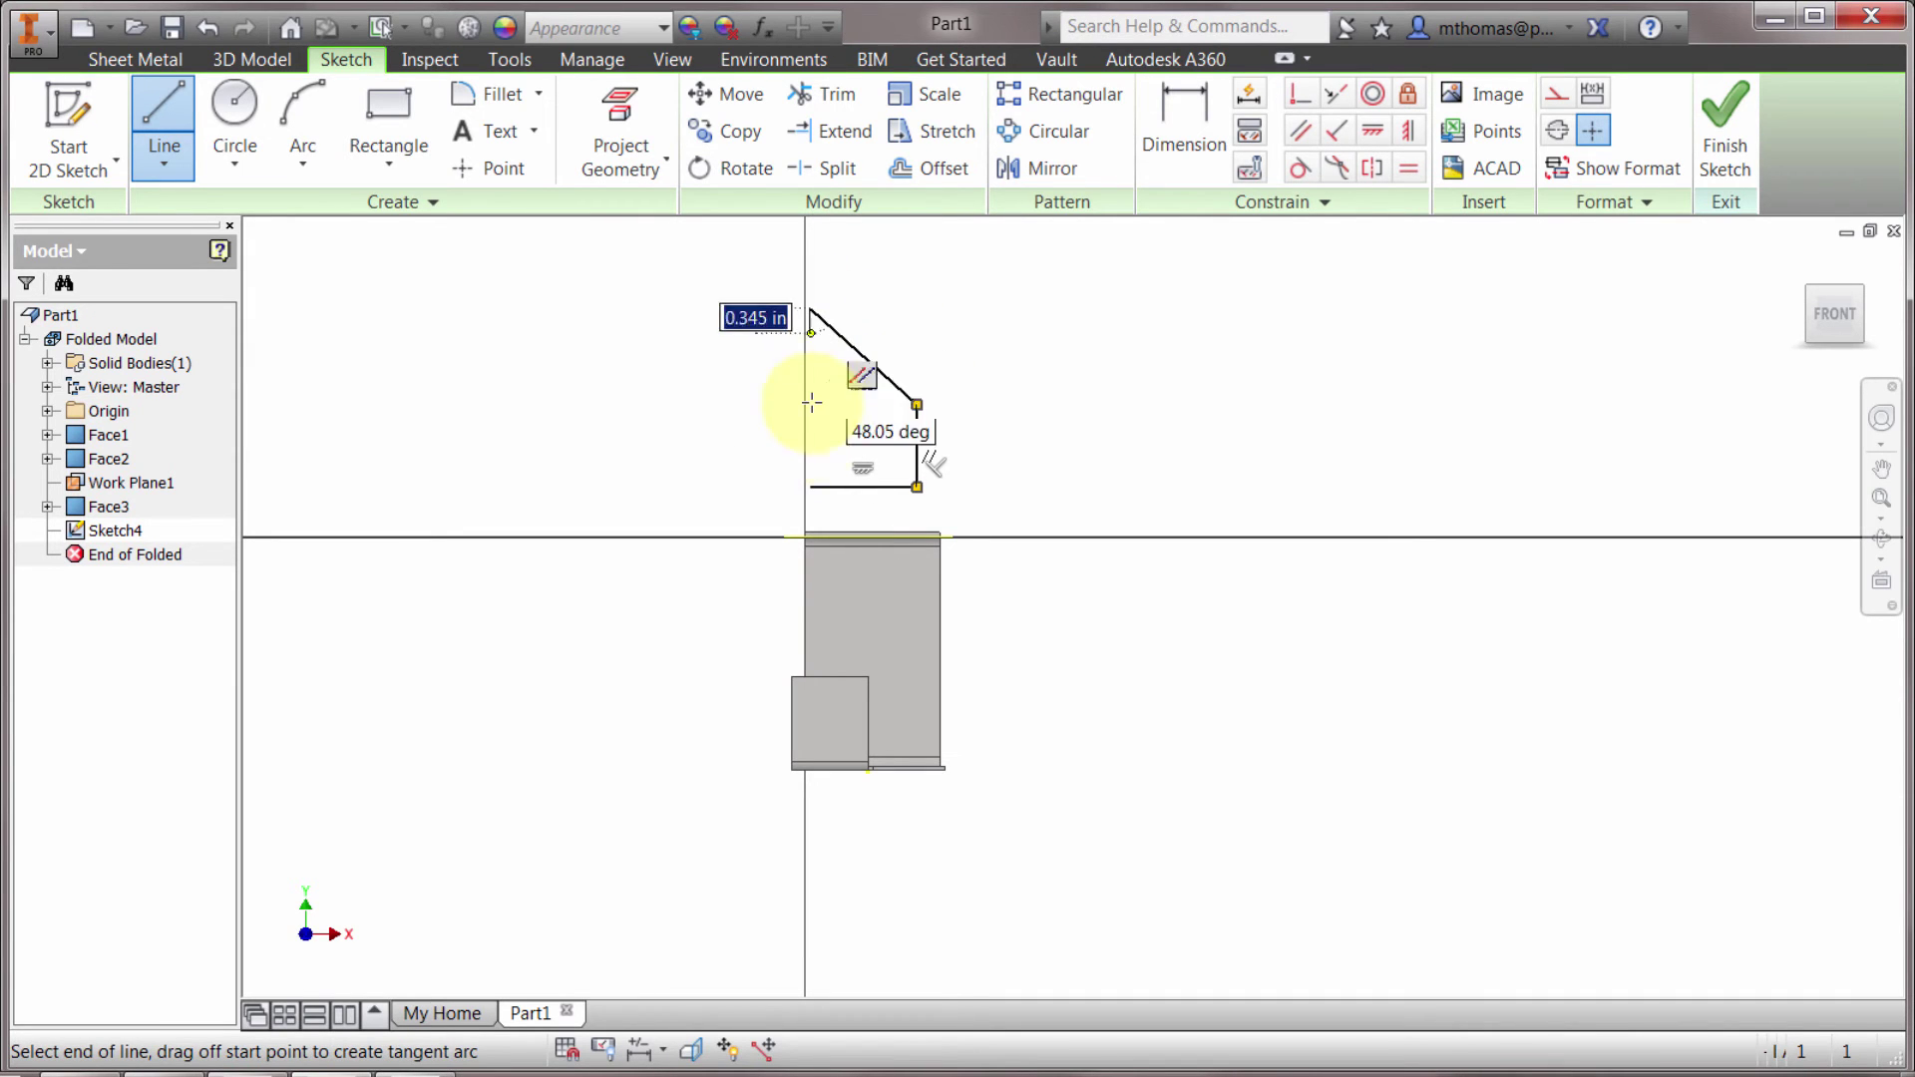
{"action": "left_click", "coordinate": [809, 486]}
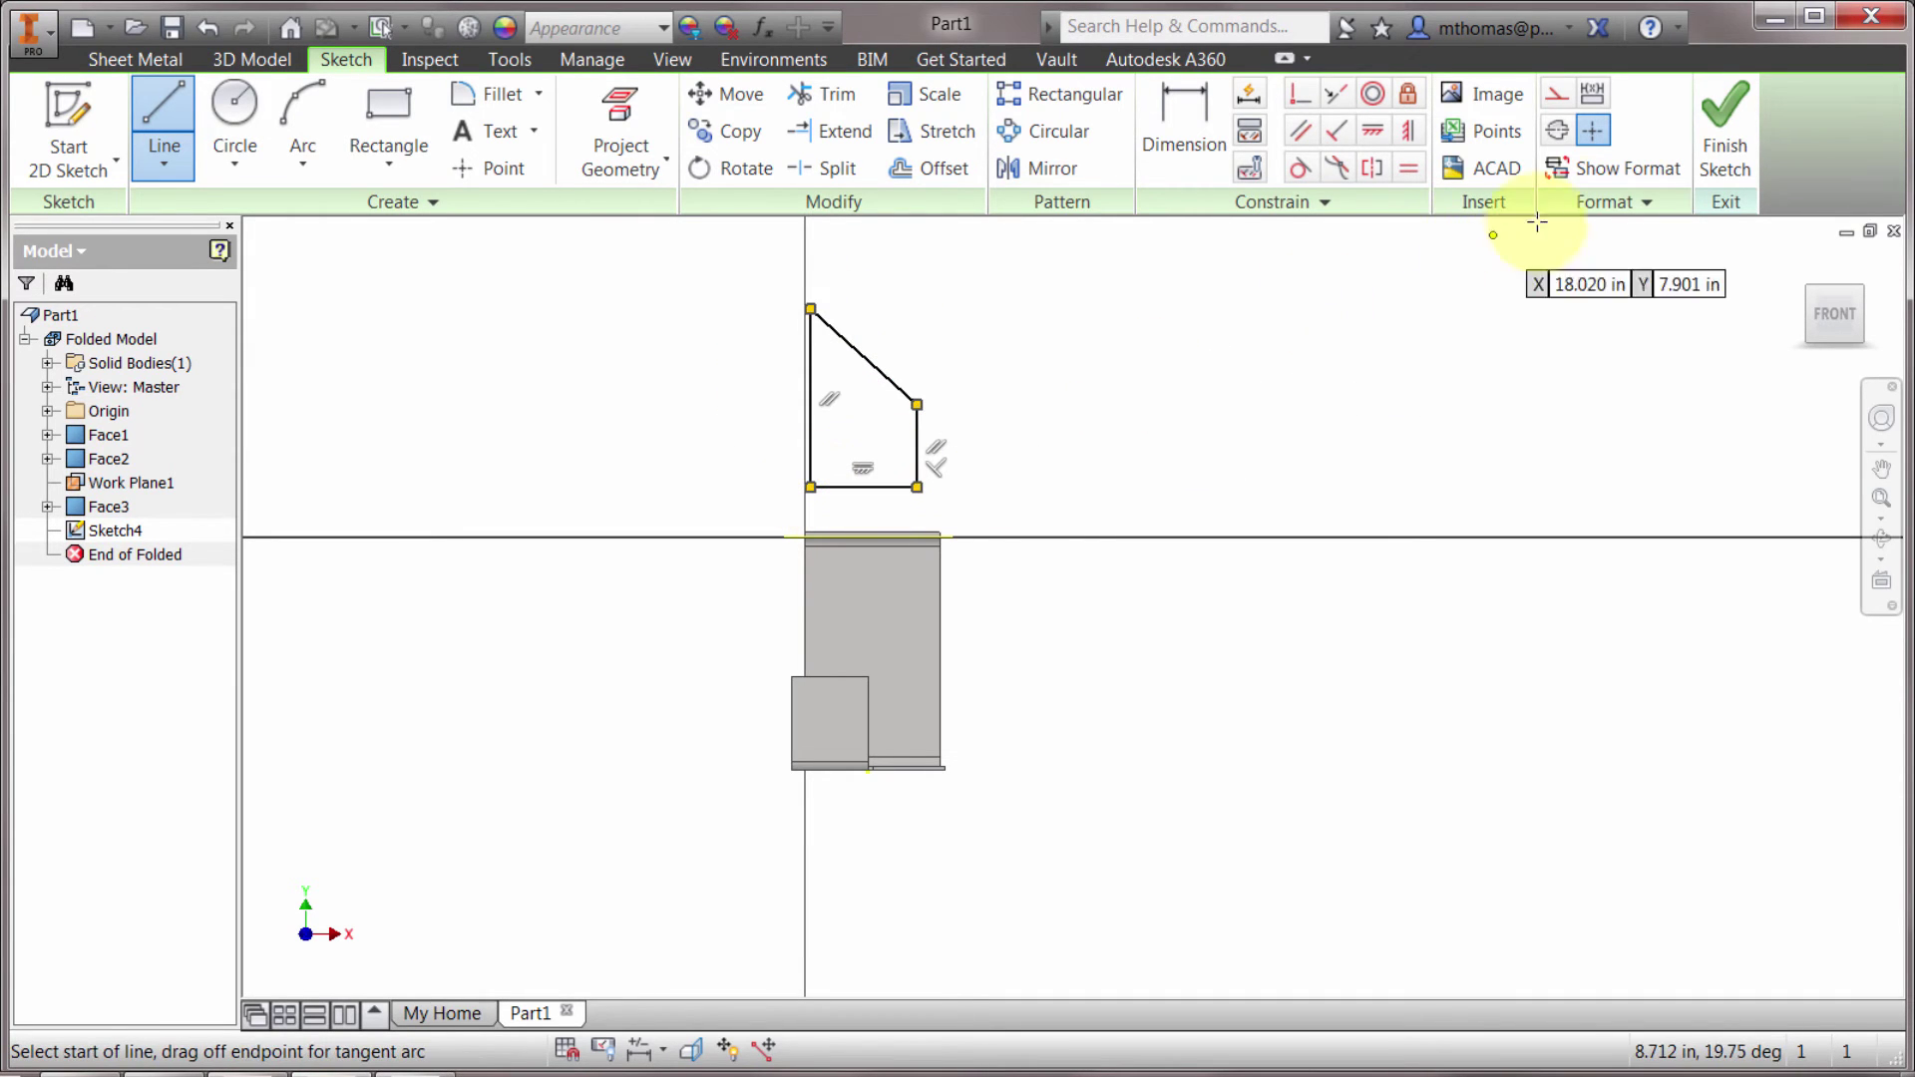
{"action": "left_click", "coordinate": [1722, 152]}
{"action": "scroll", "coordinate": [1039, 392], "scroll_direction": "up", "scroll_amount": 5}
{"action": "scroll", "coordinate": [997, 405], "scroll_direction": "down", "scroll_amount": 4}
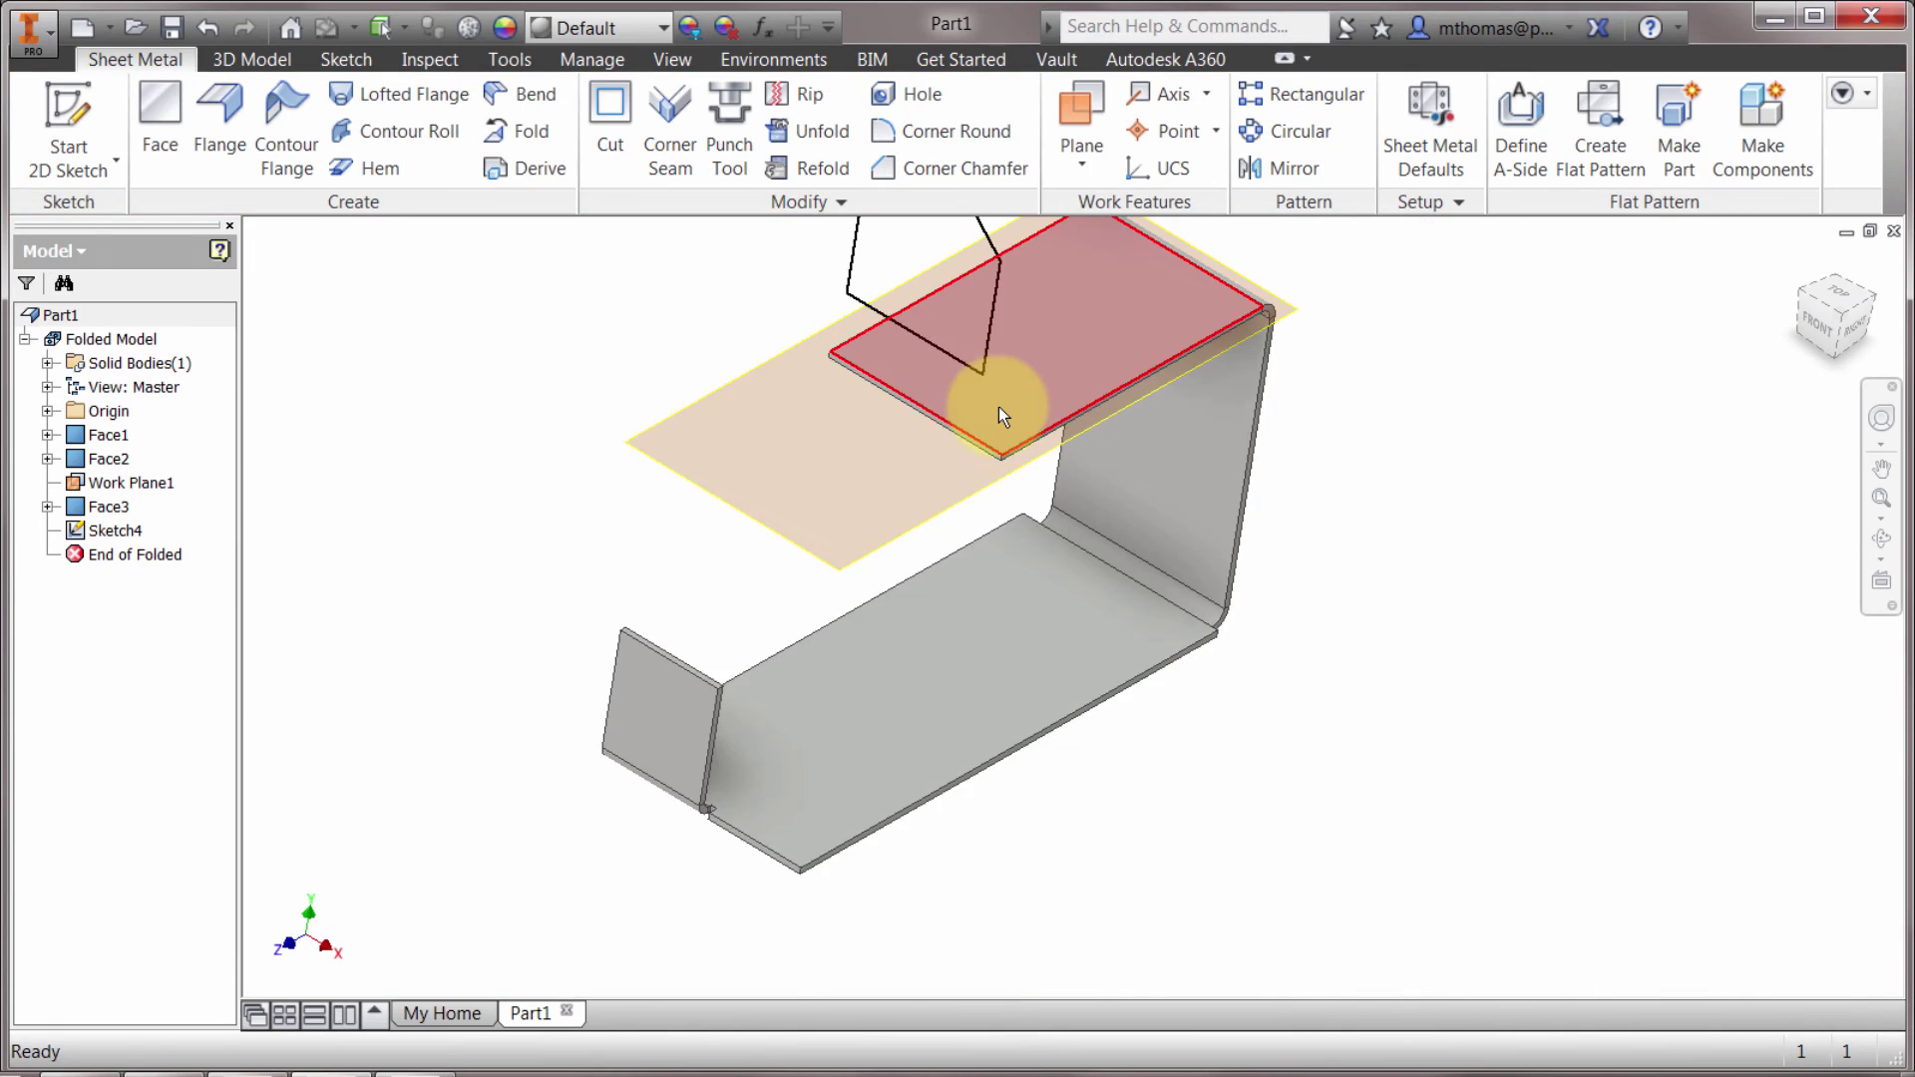
{"action": "middle_click_drag", "start_coordinate": [998, 405], "coordinate": [945, 703]}
{"action": "left_click", "coordinate": [160, 109]}
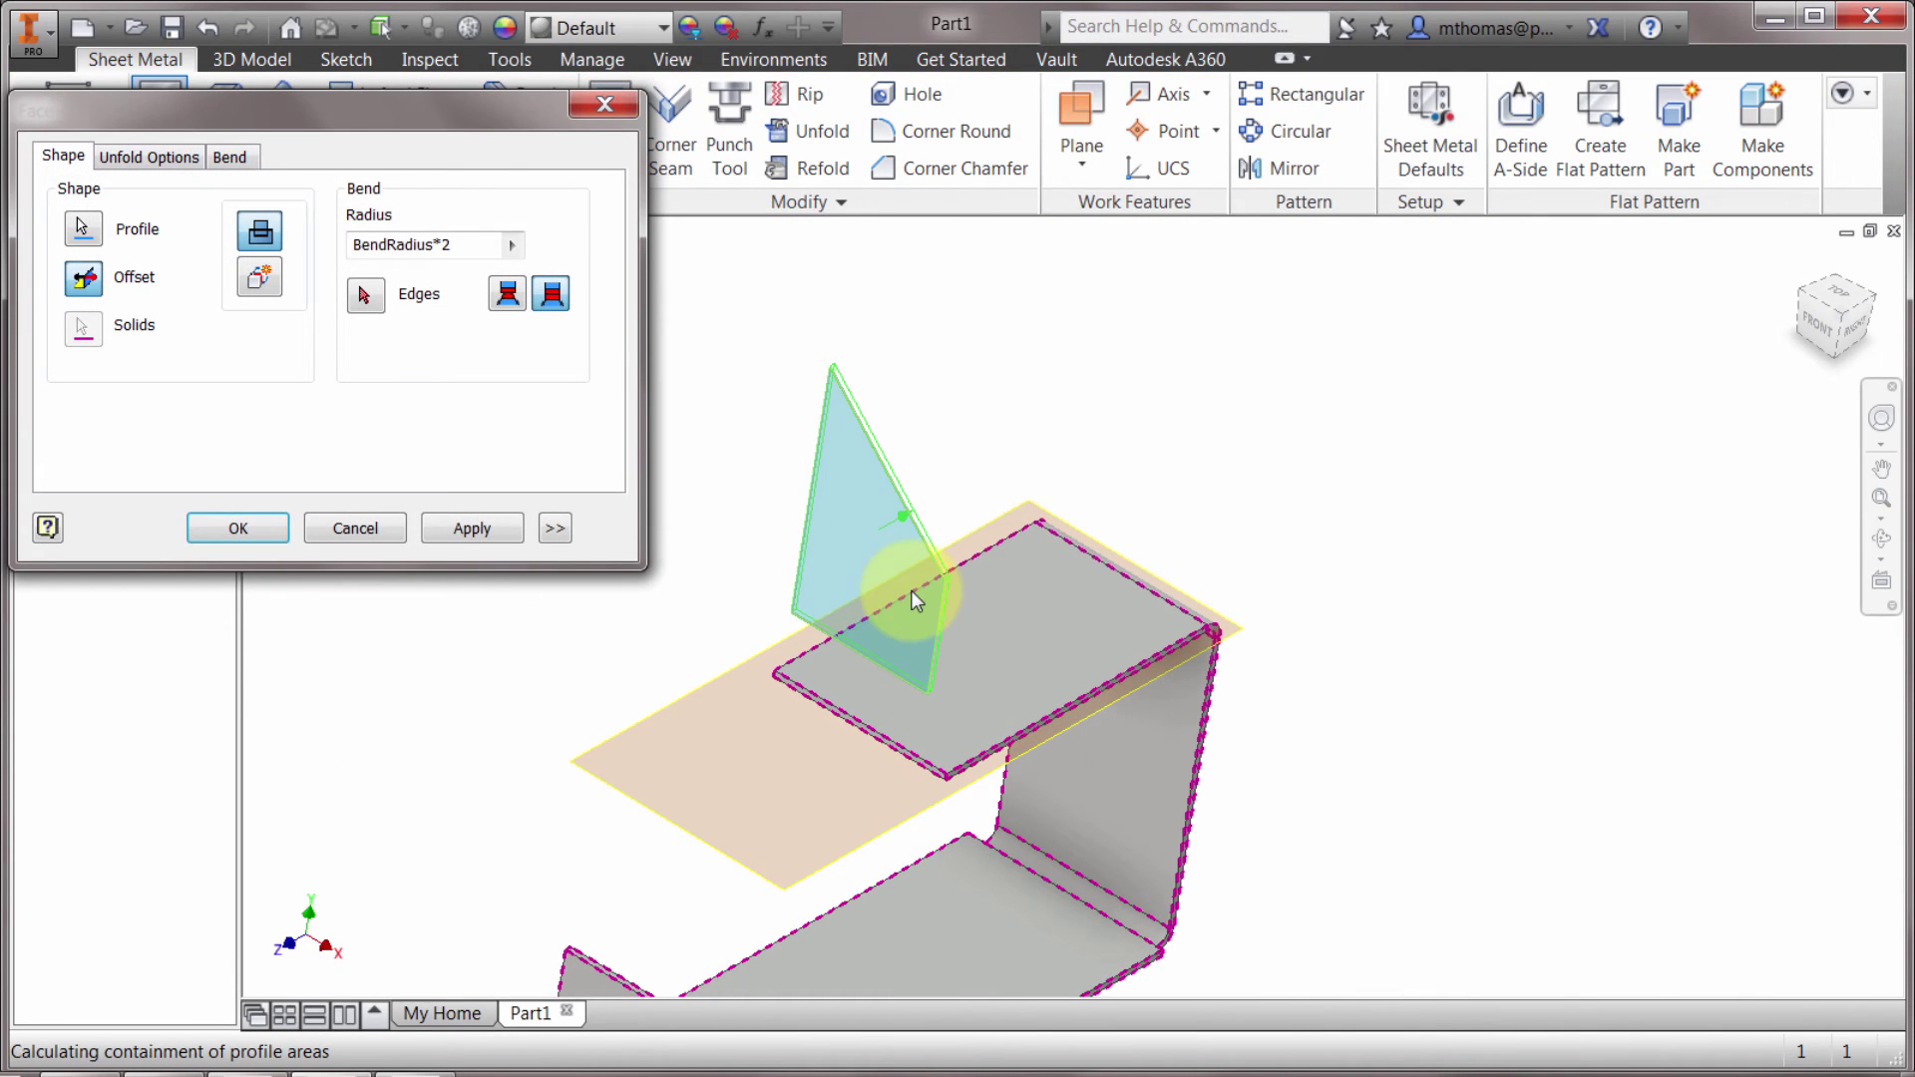
{"action": "left_click", "coordinate": [84, 277]}
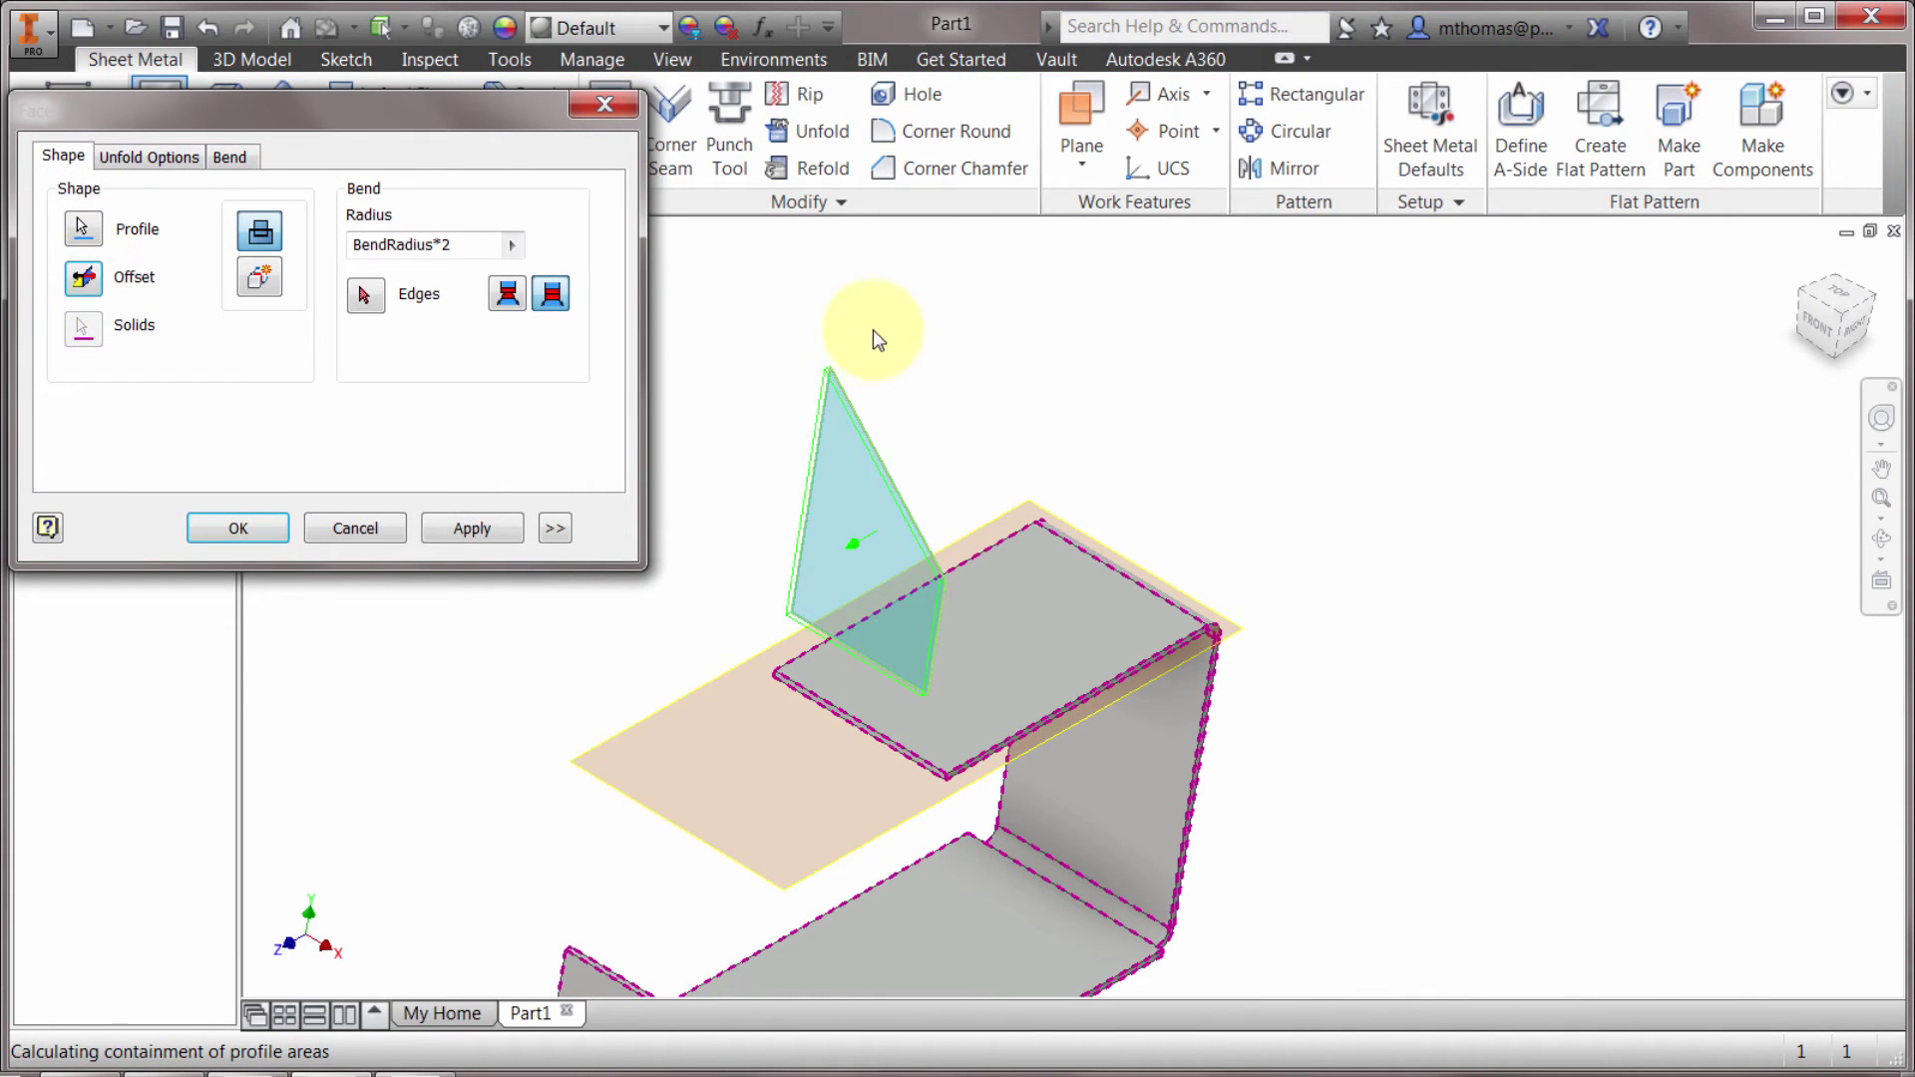
{"action": "left_click", "coordinate": [366, 296]}
{"action": "left_click", "coordinate": [812, 708]}
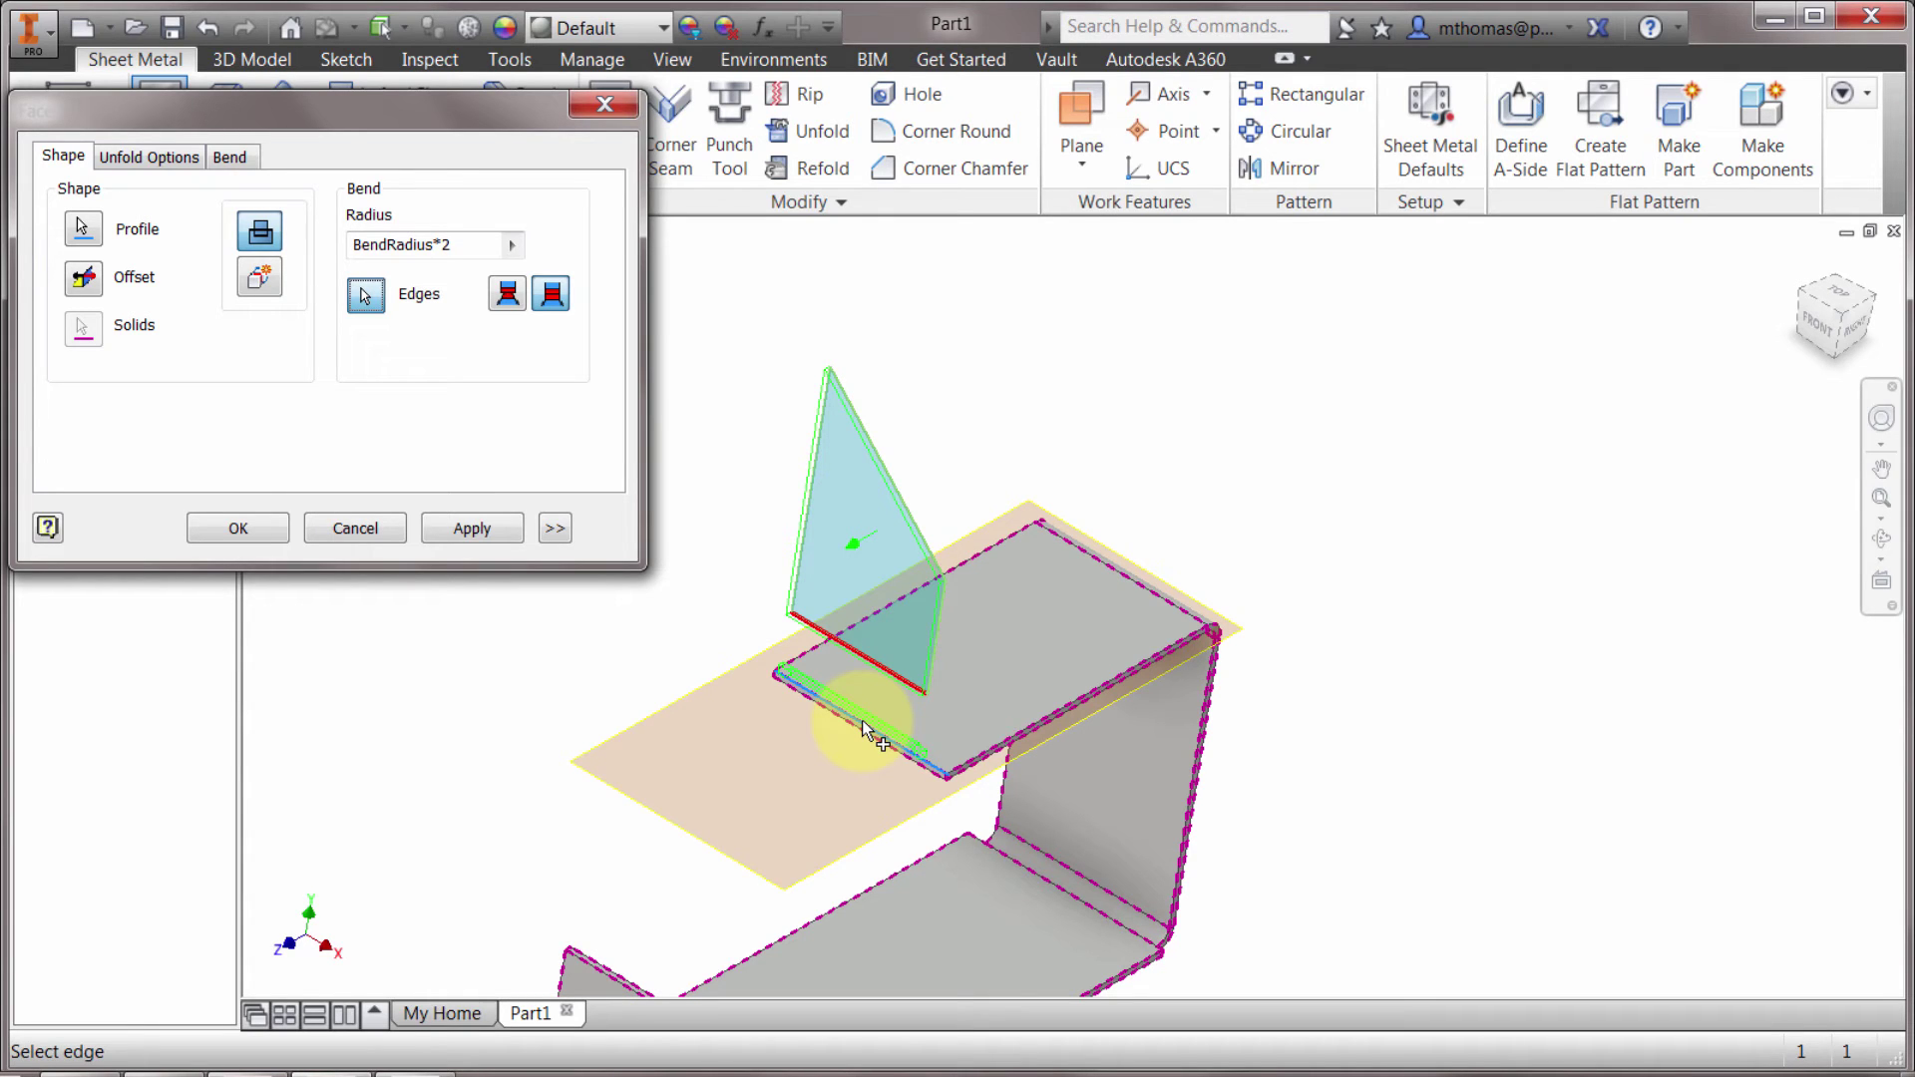
{"action": "left_click", "coordinate": [249, 528]}
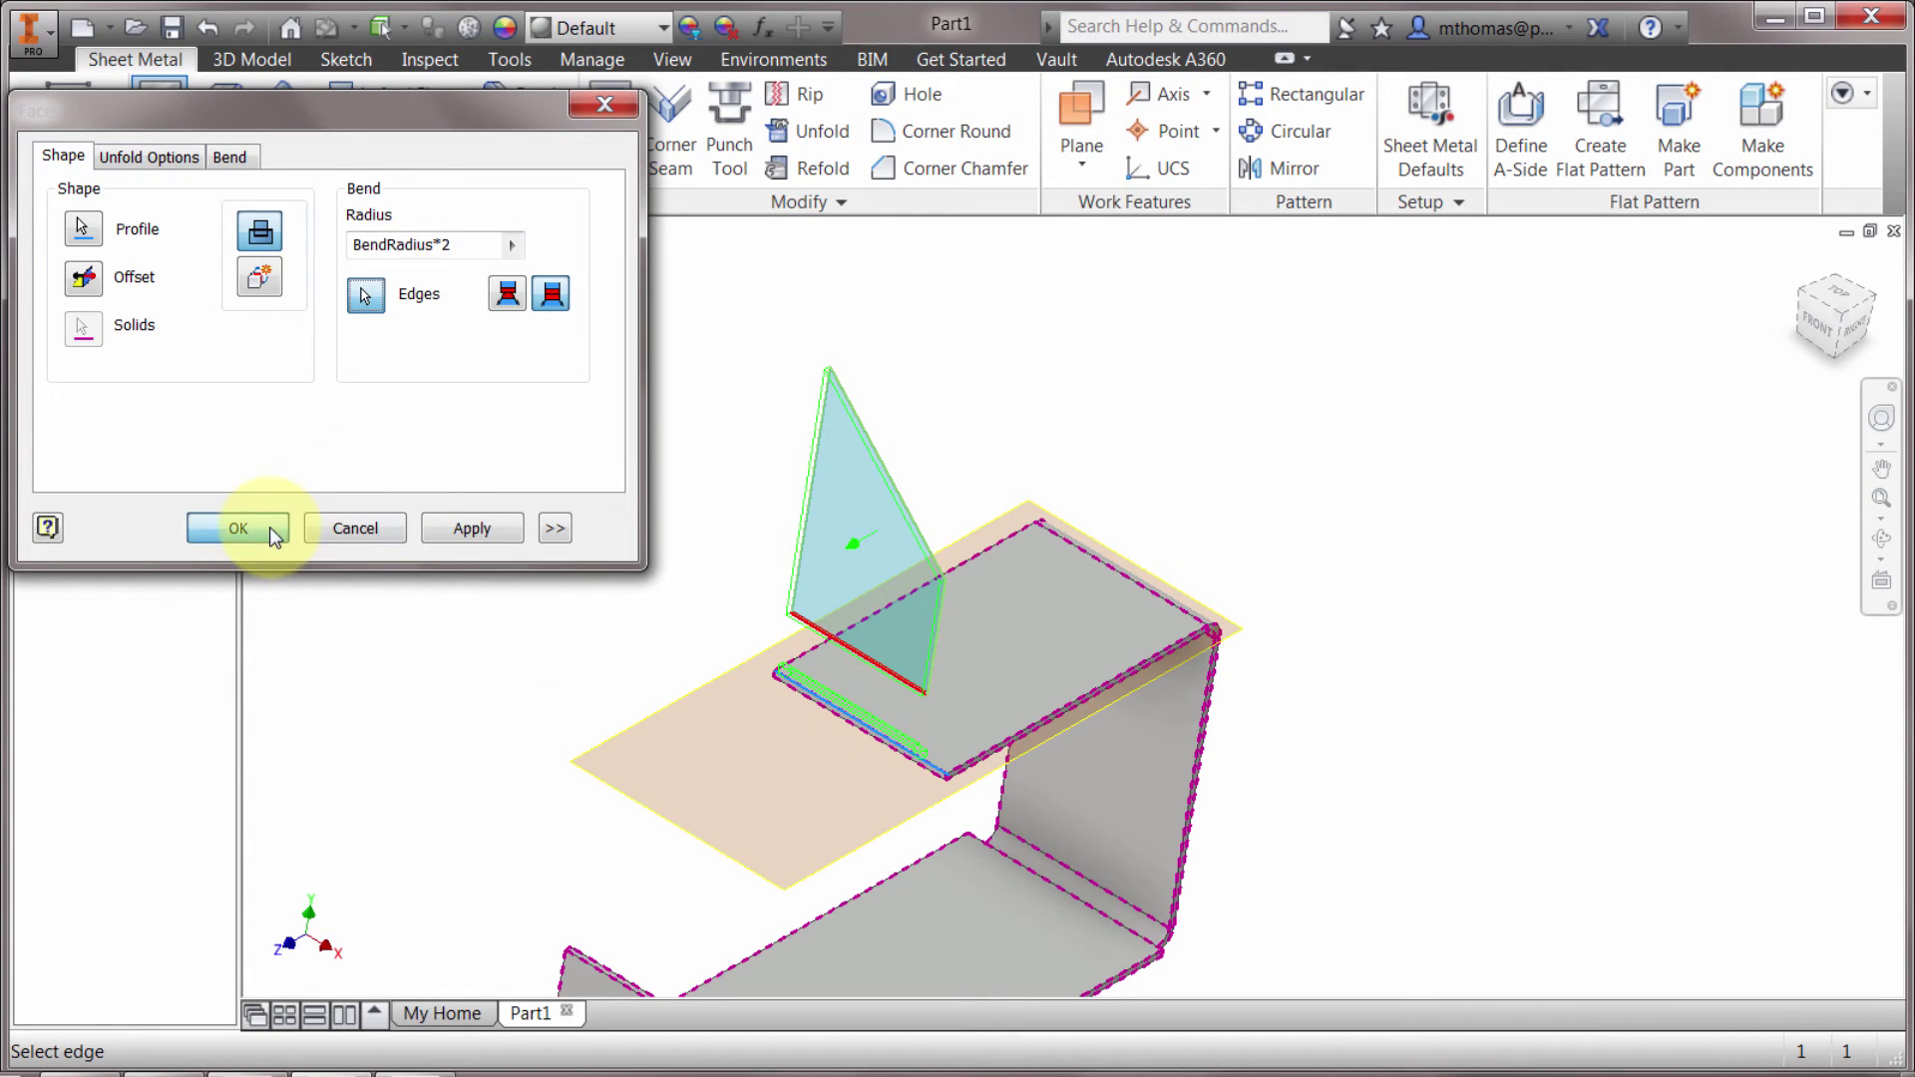
{"action": "key", "text": "F4"}
{"action": "mouse_move", "coordinate": [1103, 488]}
{"action": "left_mouse_down"}
{"action": "mouse_move", "coordinate": [1068, 406]}
{"action": "mouse_move", "coordinate": [1034, 445]}
{"action": "mouse_move", "coordinate": [1058, 442]}
{"action": "mouse_move", "coordinate": [1094, 491]}
{"action": "left_mouse_up"}
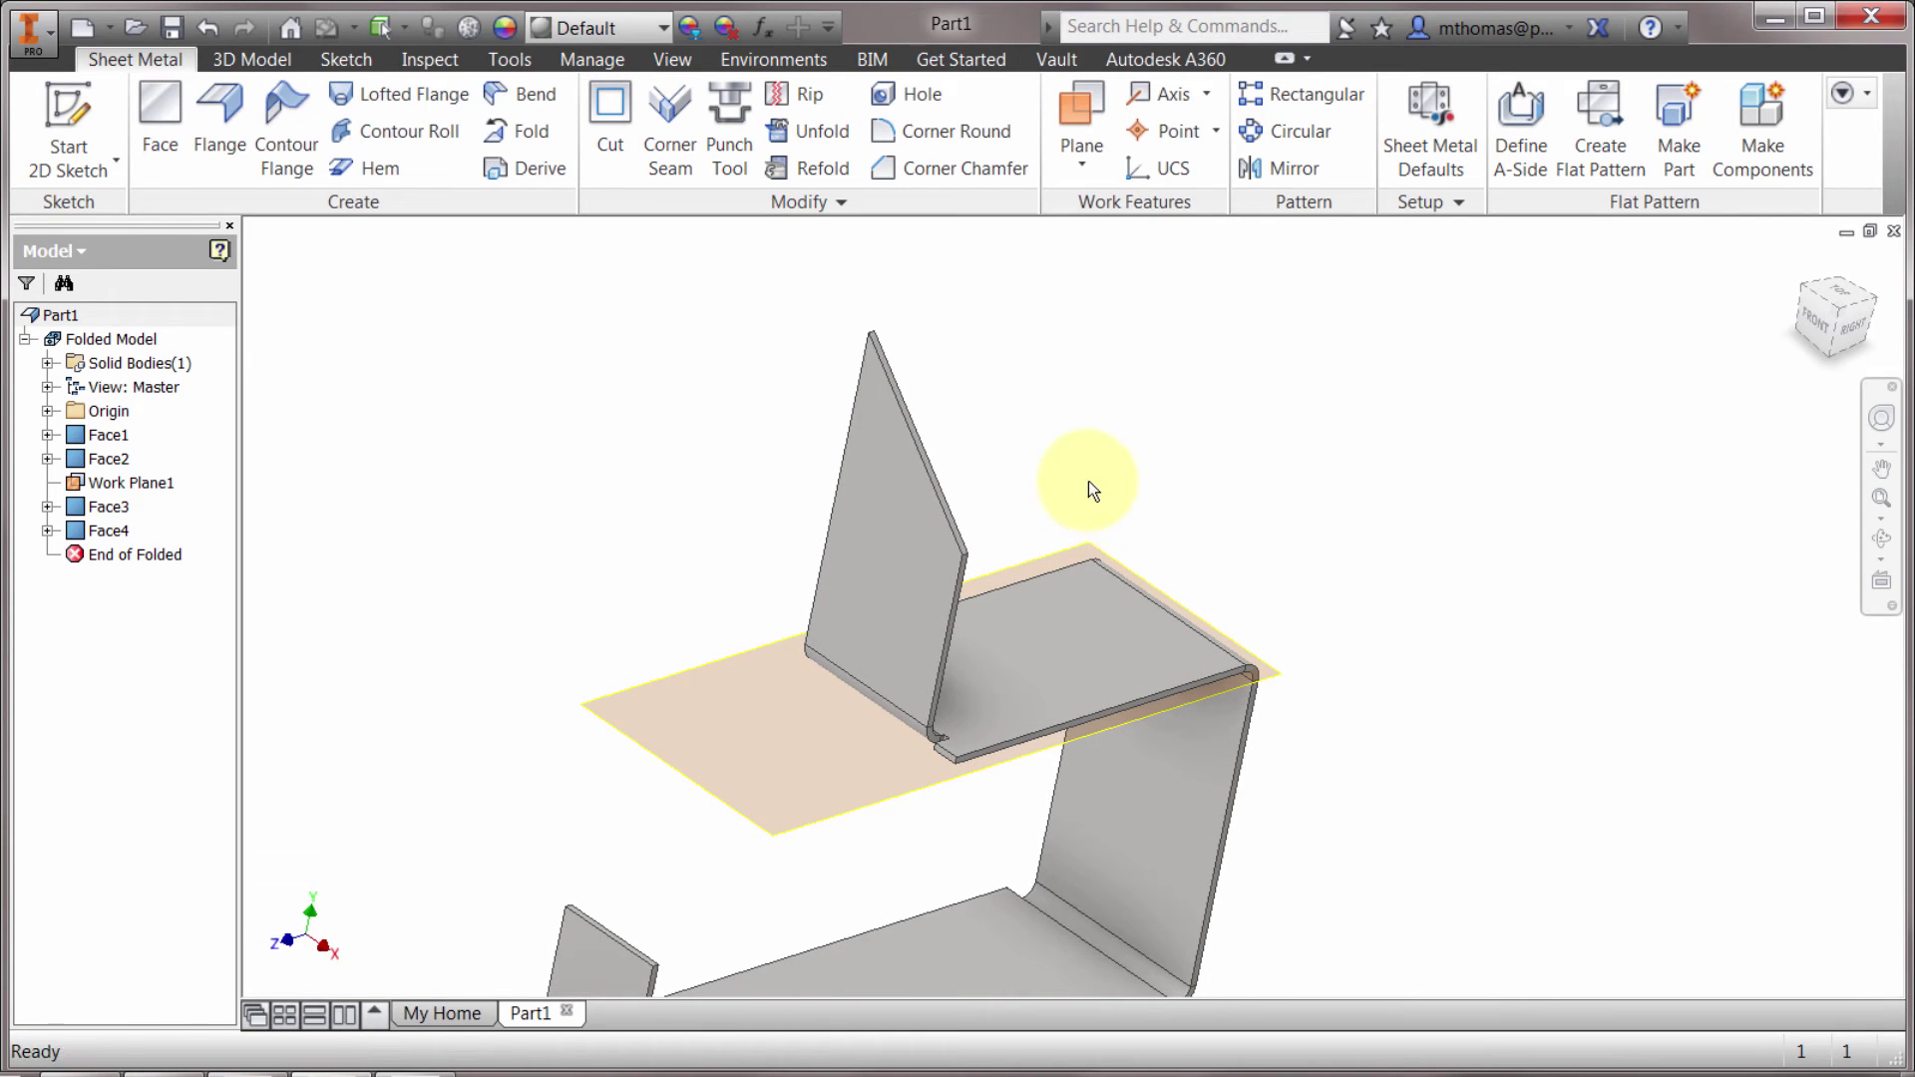
Step: Undo and recreate the tapered face from Sketch4 with flipped offset, without a bend
{"action": "left_click", "coordinate": [211, 27]}
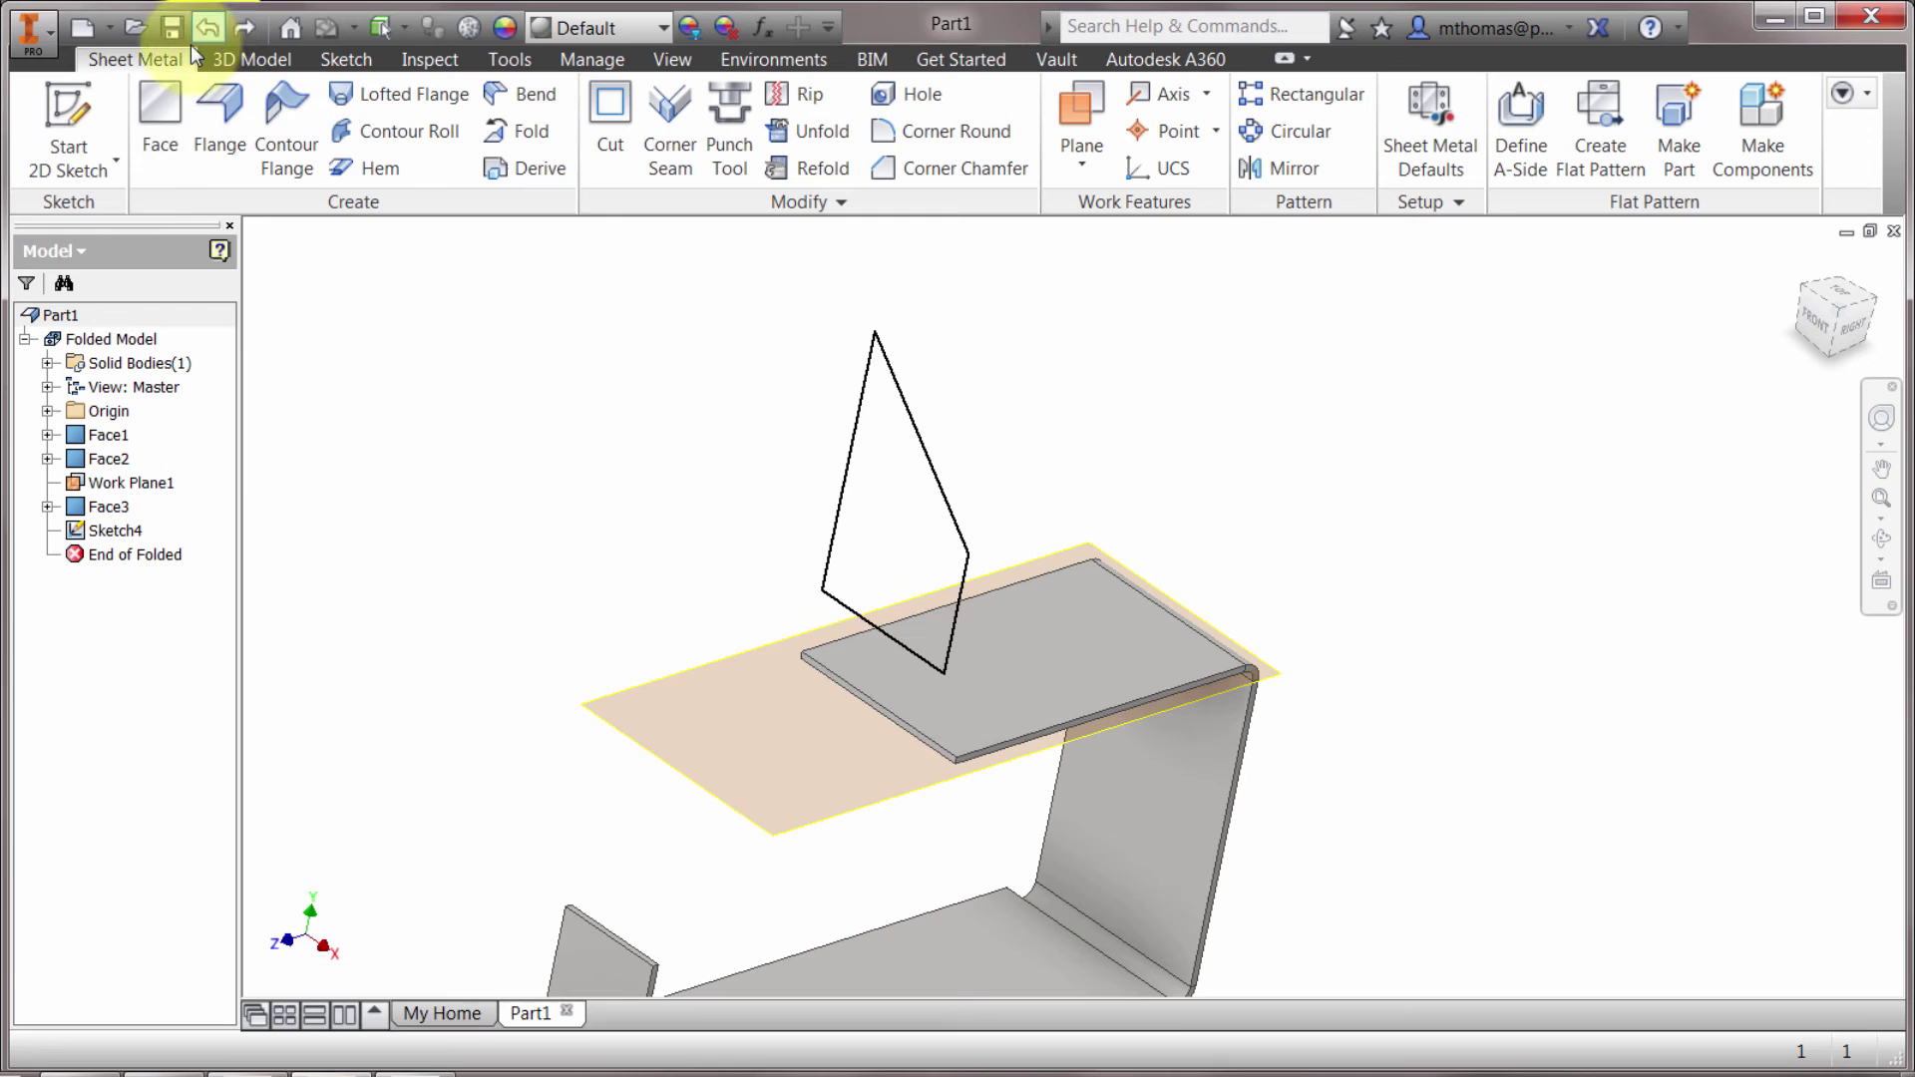
{"action": "left_click", "coordinate": [154, 110]}
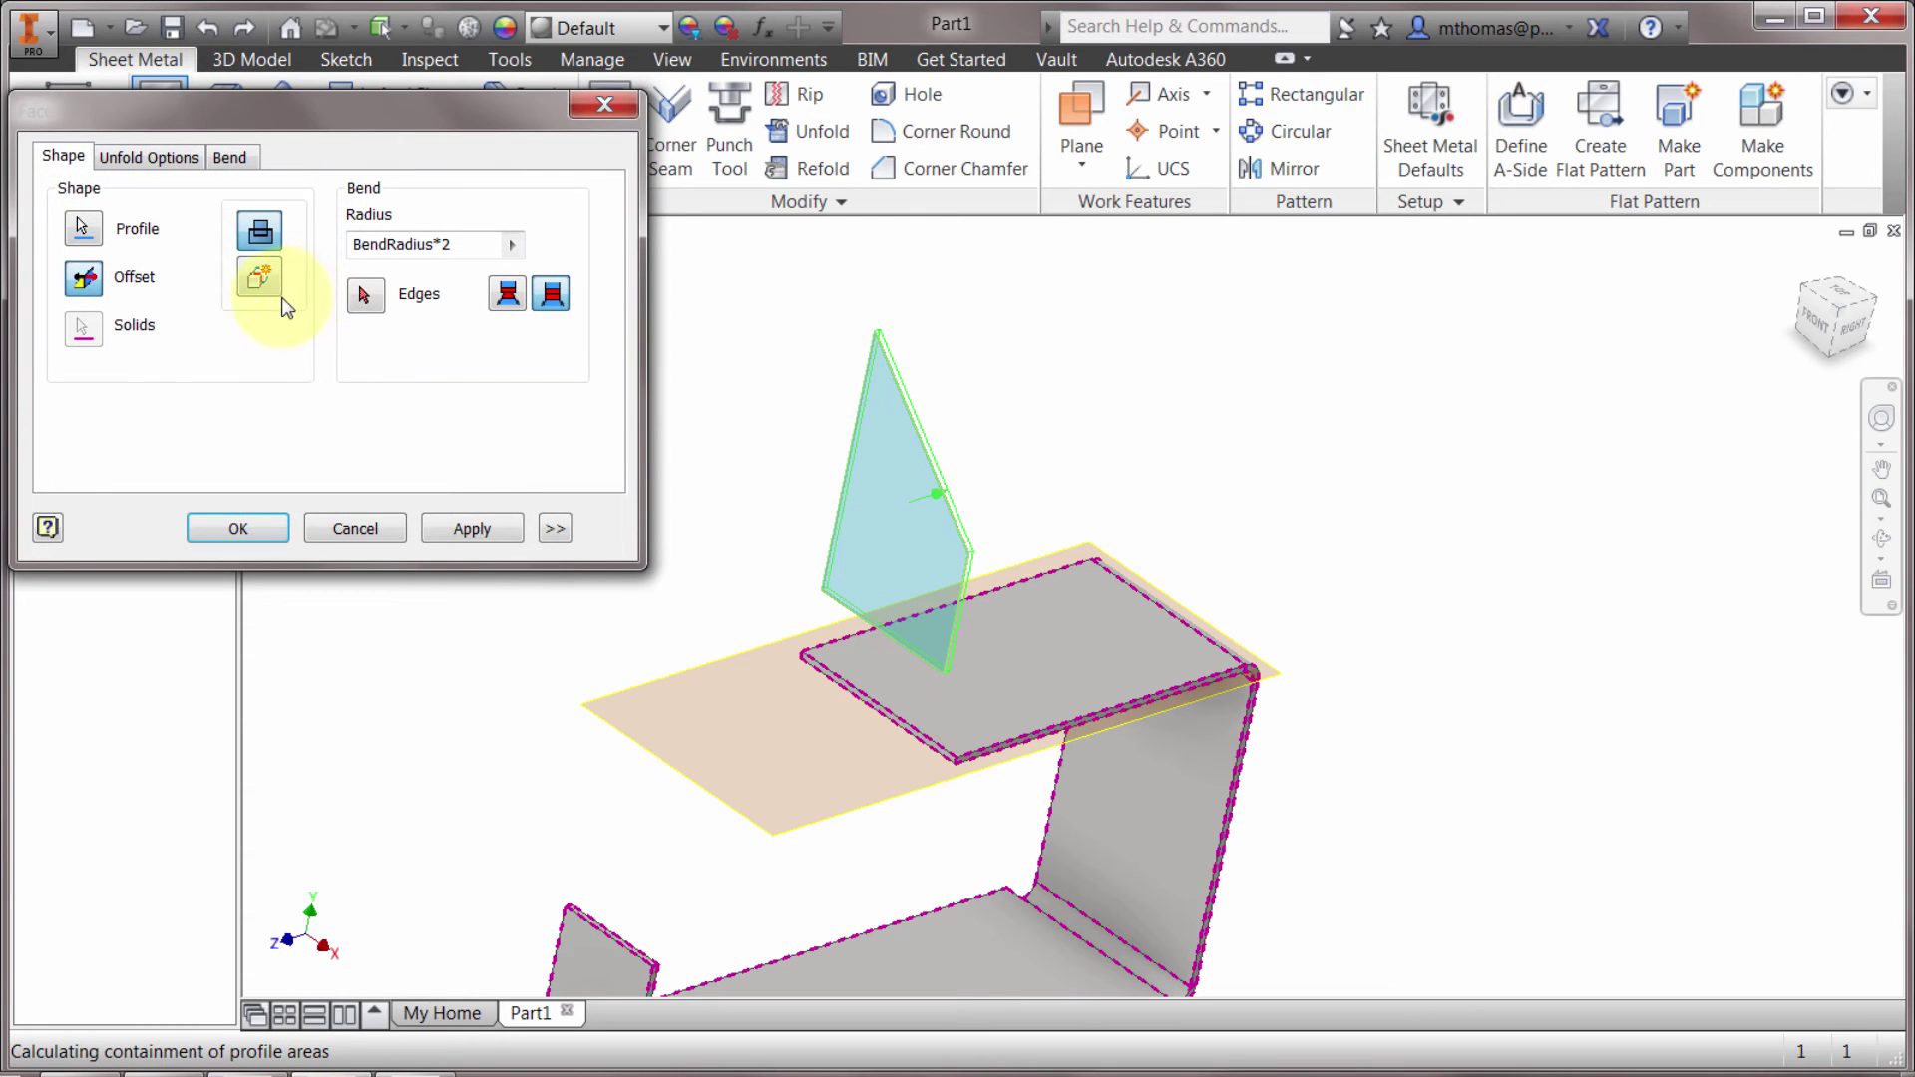
{"action": "left_click", "coordinate": [82, 277]}
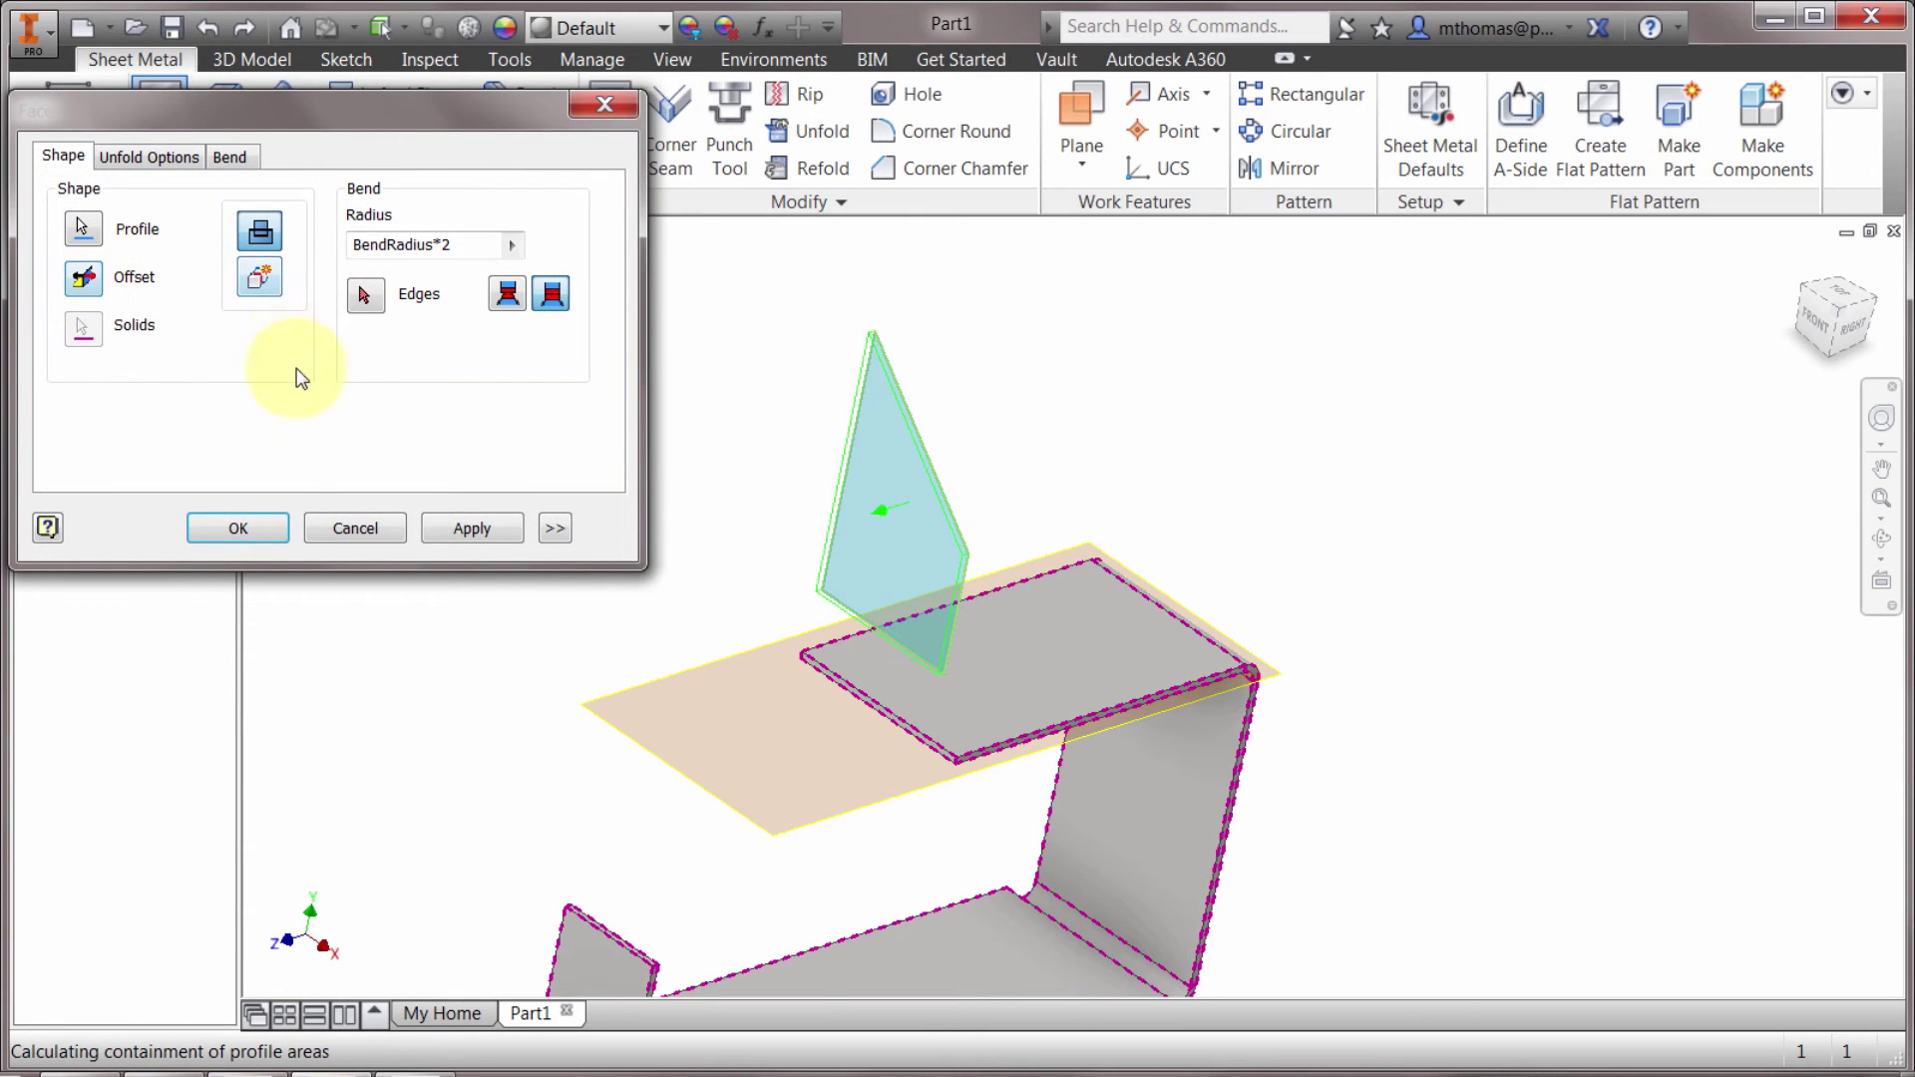
{"action": "left_click", "coordinate": [240, 528]}
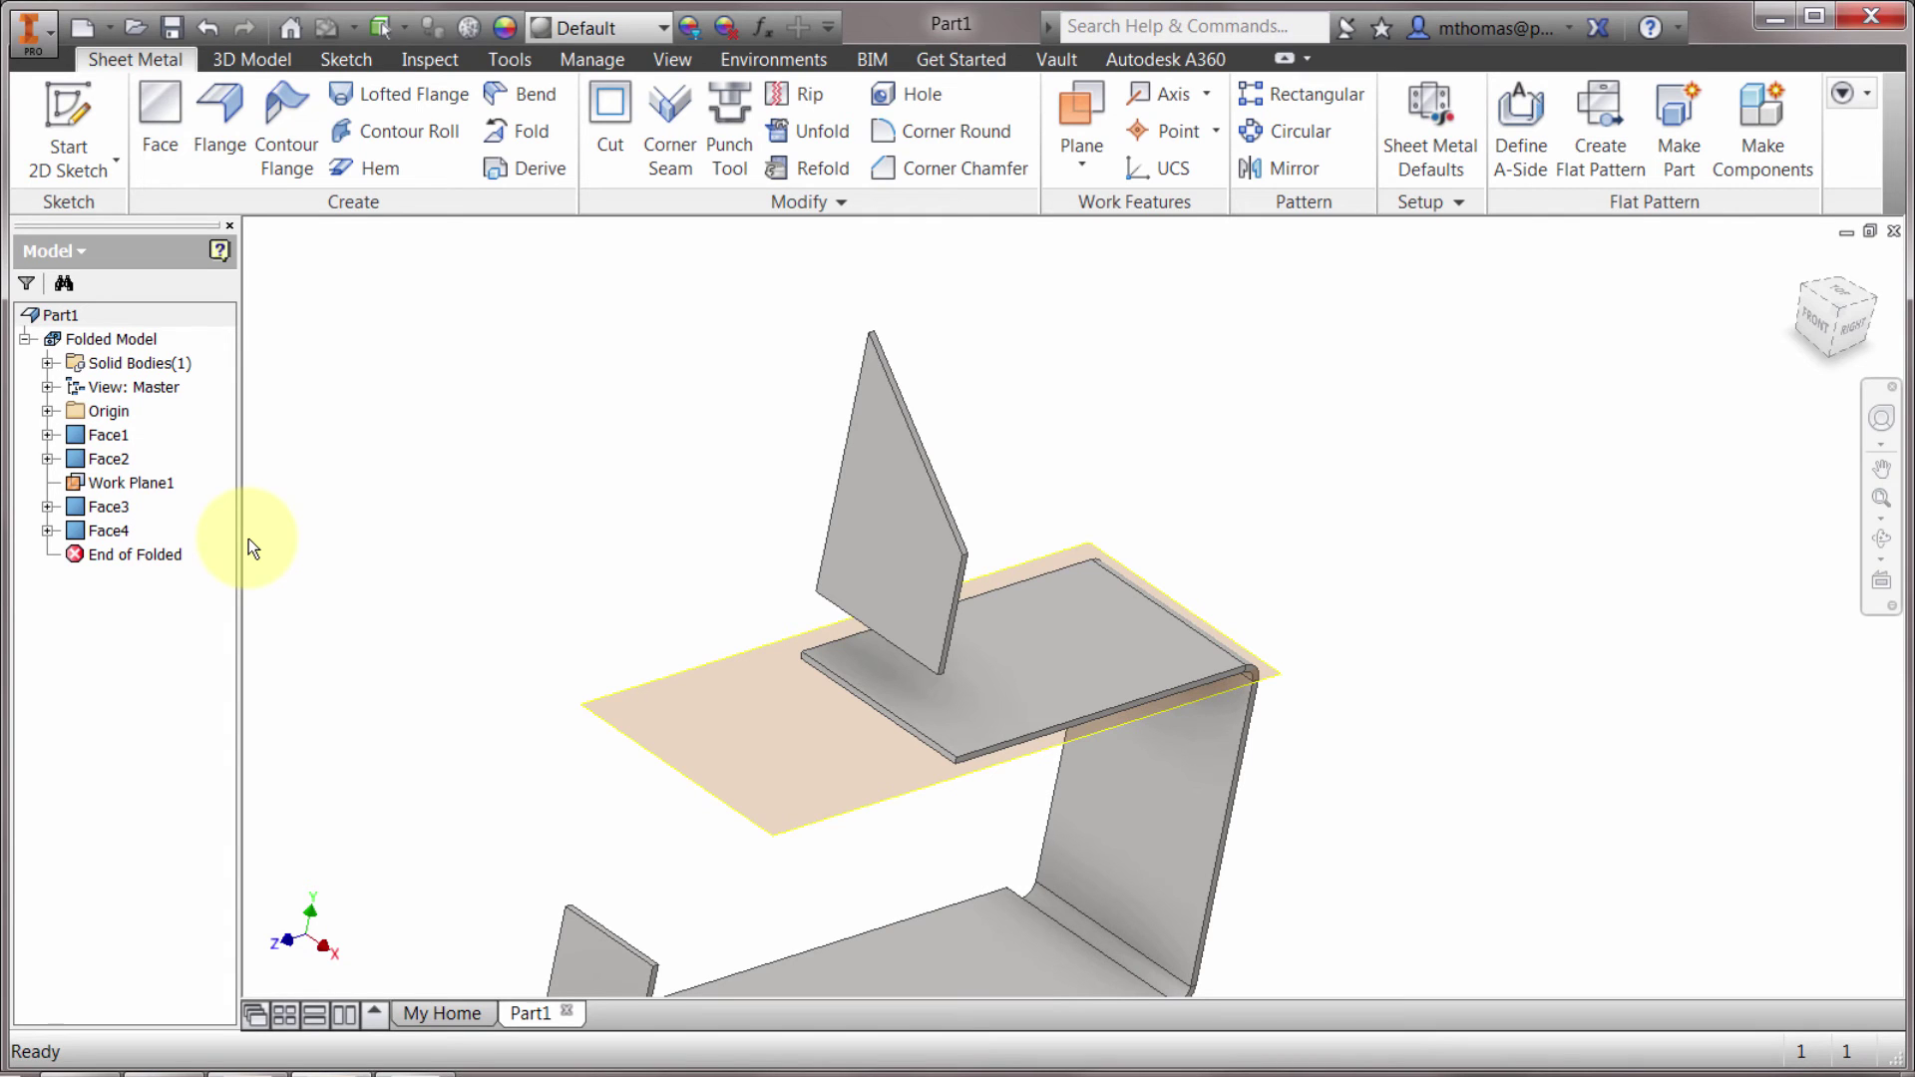
Step: Add a Bend joining the tapered face's edge to the top plate's edge
{"action": "left_click", "coordinate": [536, 99]}
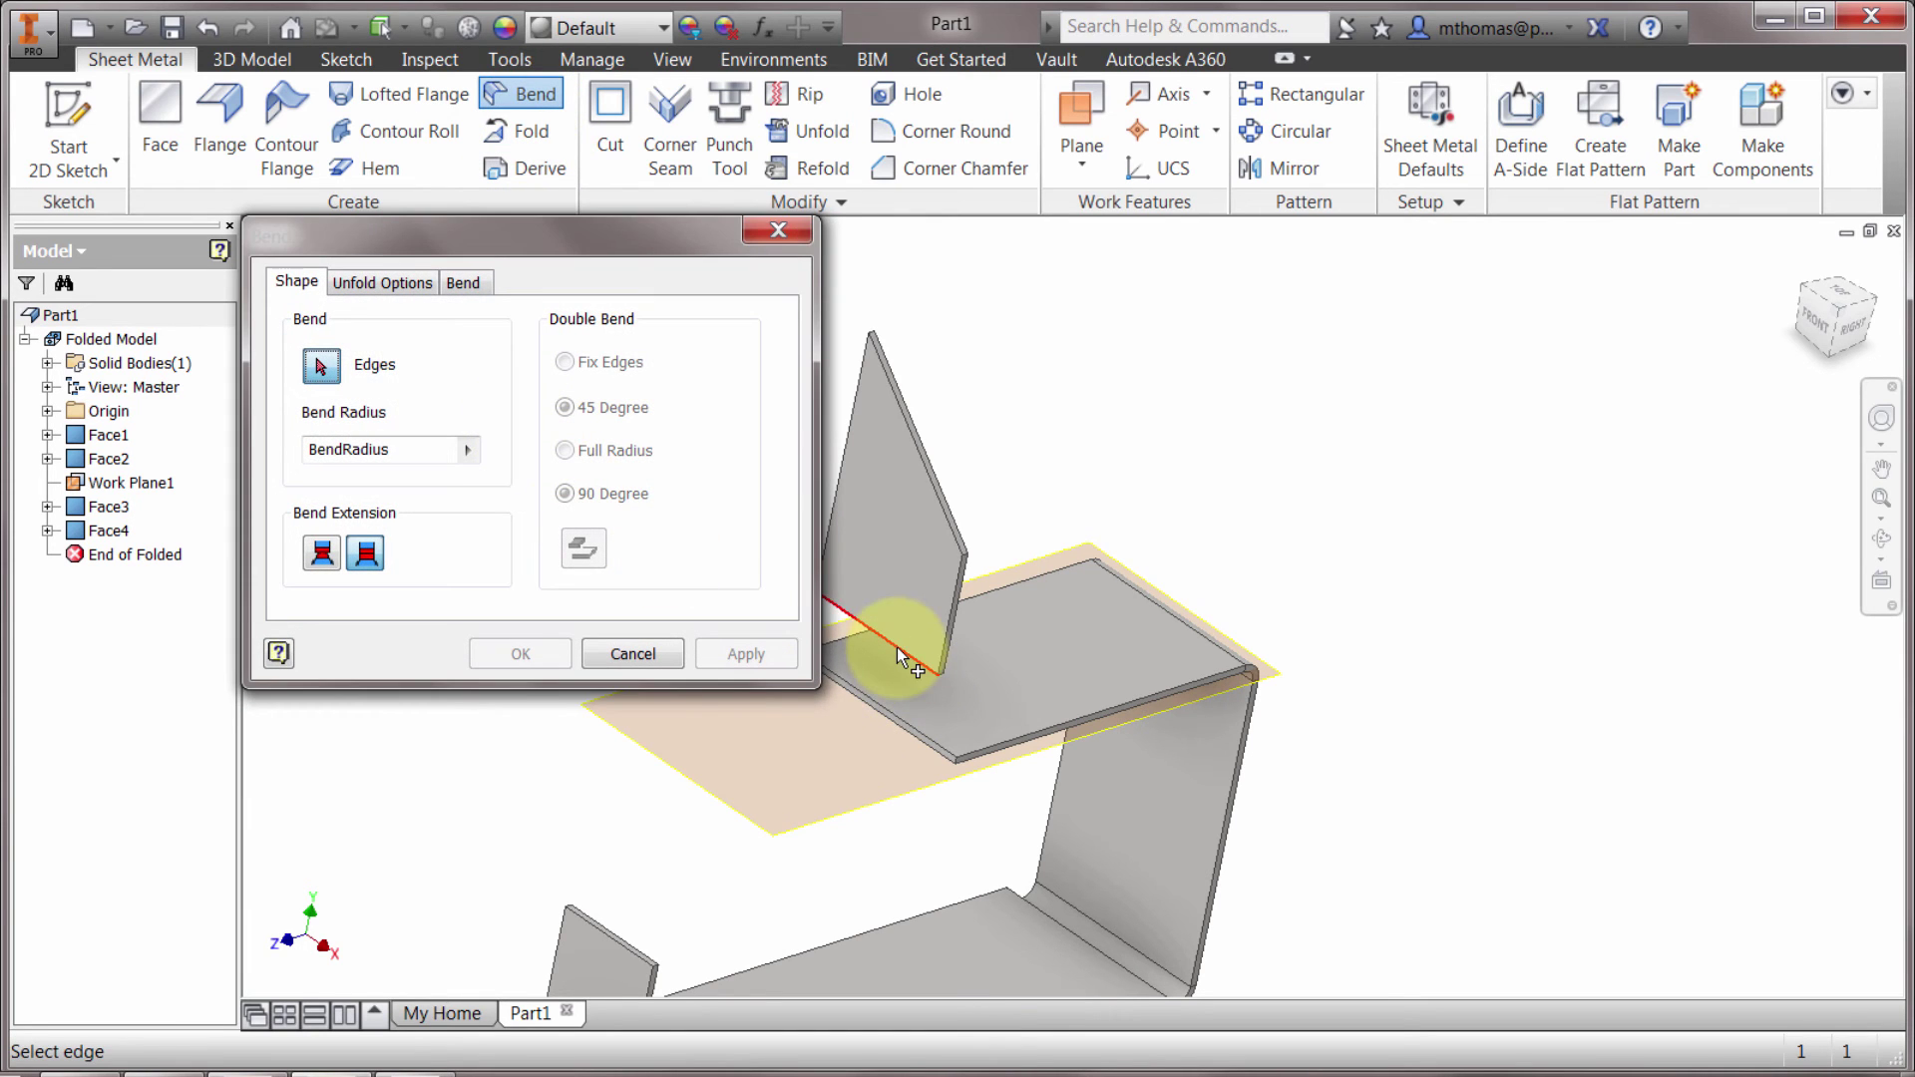
{"action": "left_click", "coordinate": [888, 698]}
{"action": "middle_click_drag", "start_coordinate": [1171, 624], "coordinate": [1381, 544]}
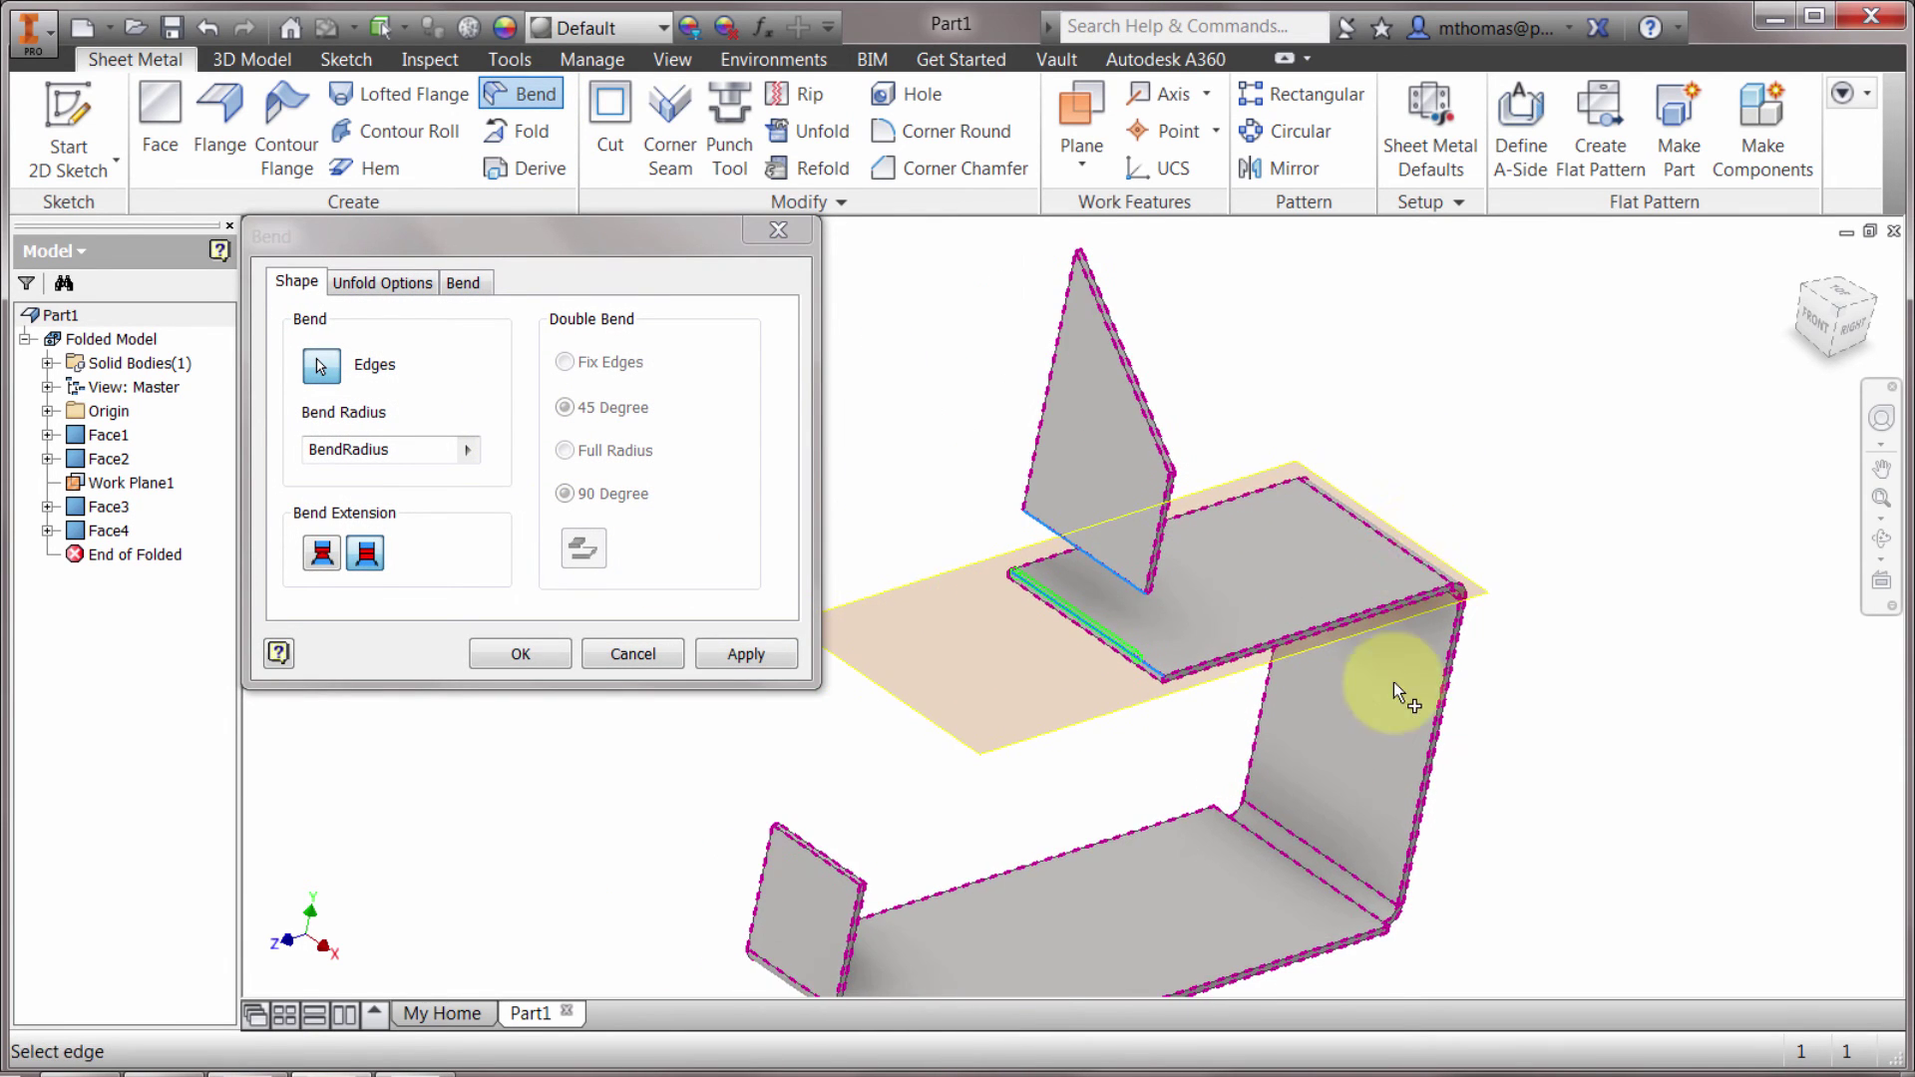
{"action": "middle_click_drag", "start_coordinate": [1393, 680], "coordinate": [1273, 655], "text": "shift"}
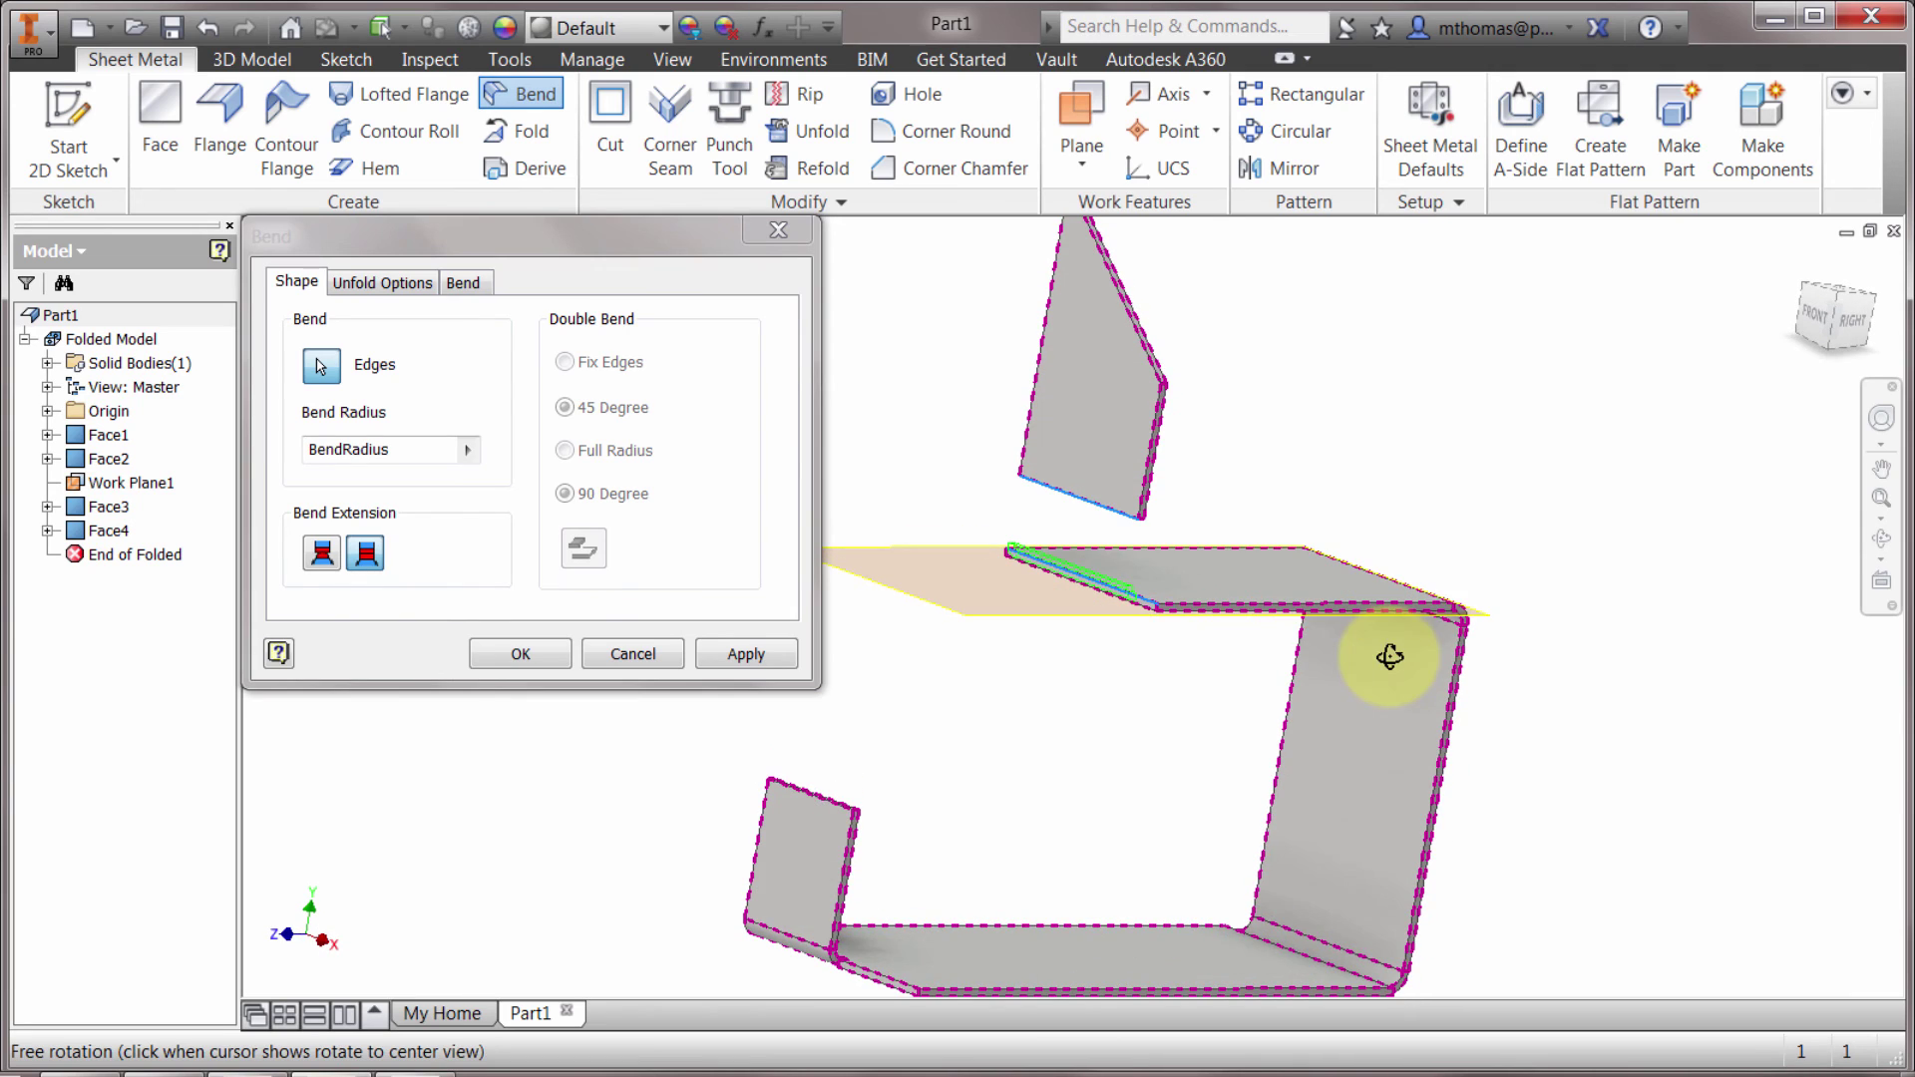
{"action": "left_click", "coordinate": [530, 650]}
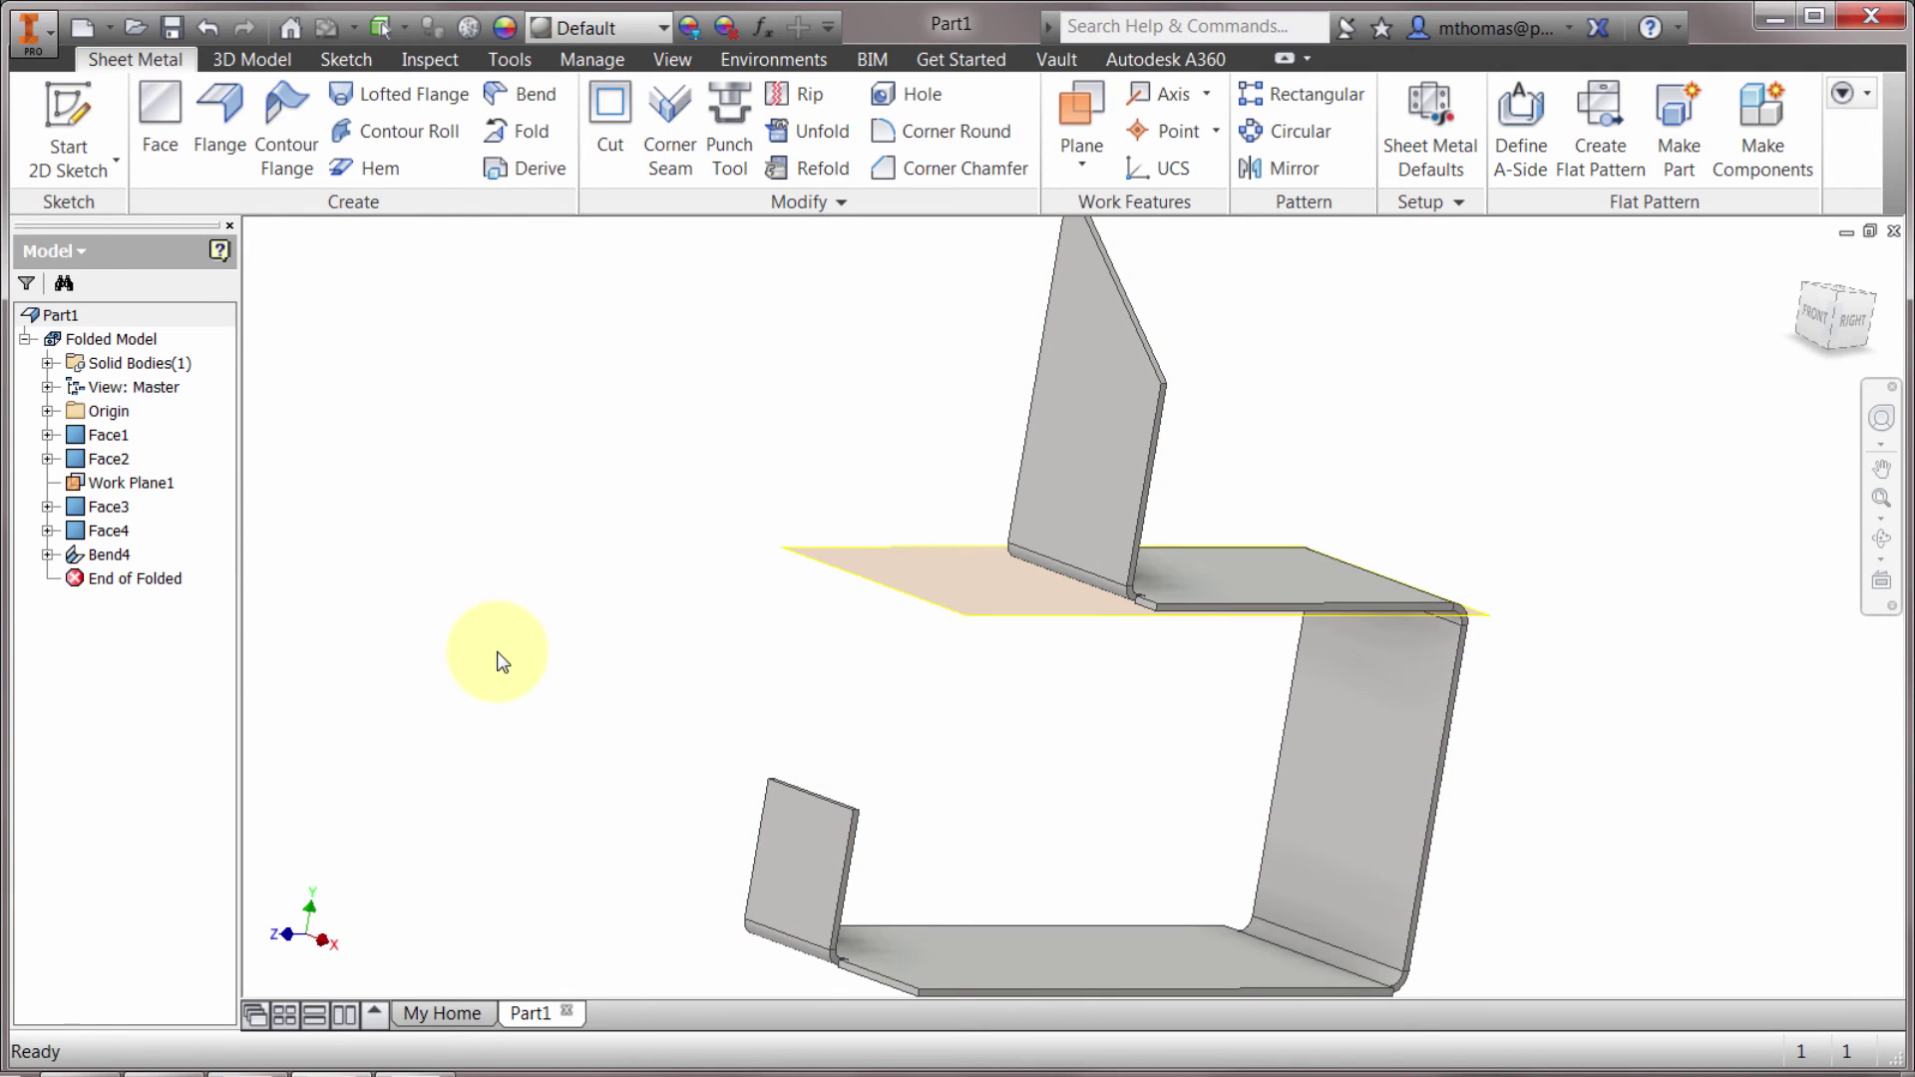